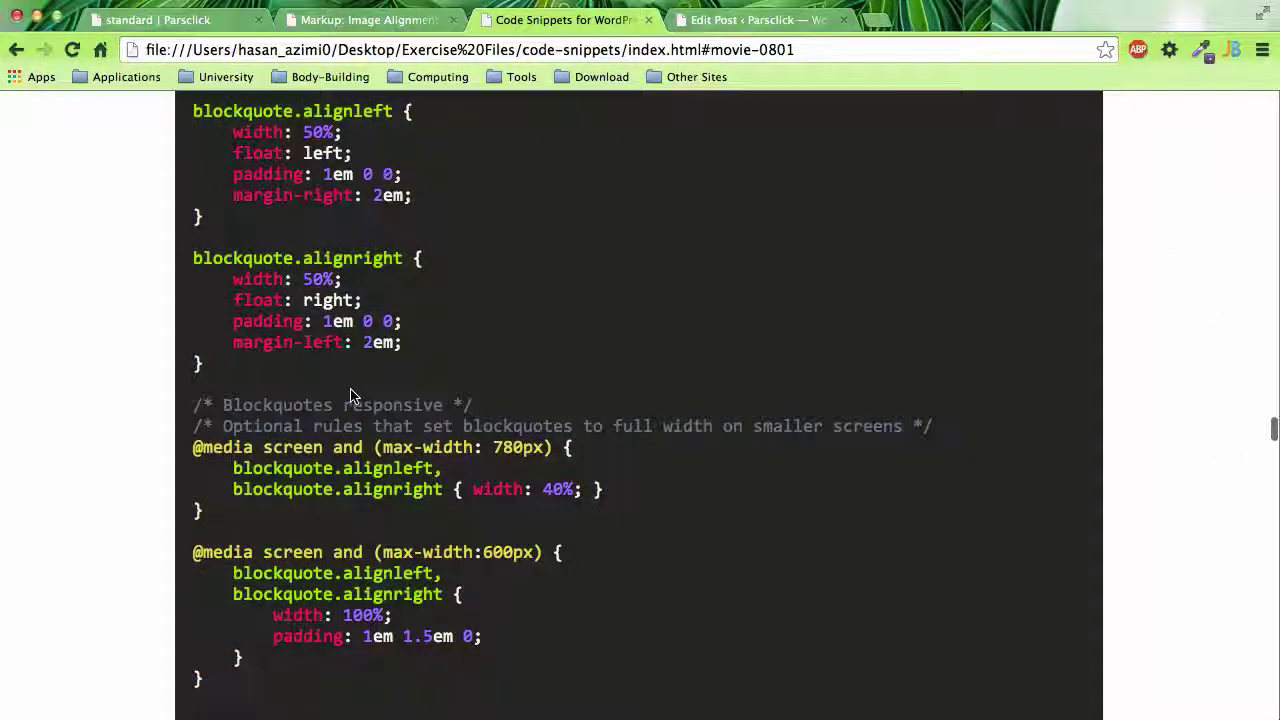
# Highlight the blockquote.alignleft and blockquote.alignright selectors in the snippet CSS, then go to the standard tag page
pyautogui.scroll(1, 350, 395)
pyautogui.scroll(2, 350, 395)
pyautogui.scroll(1, 350, 395)
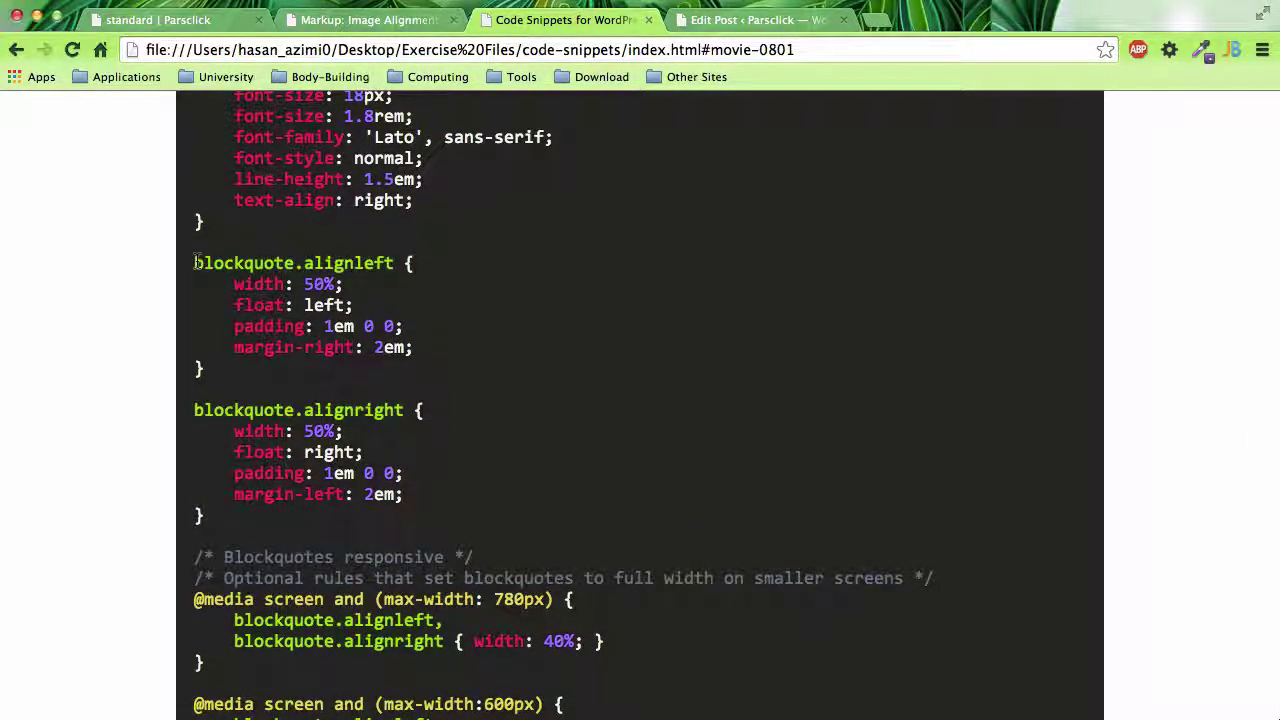
pyautogui.moveTo(304, 263); pyautogui.dragTo(413, 263)
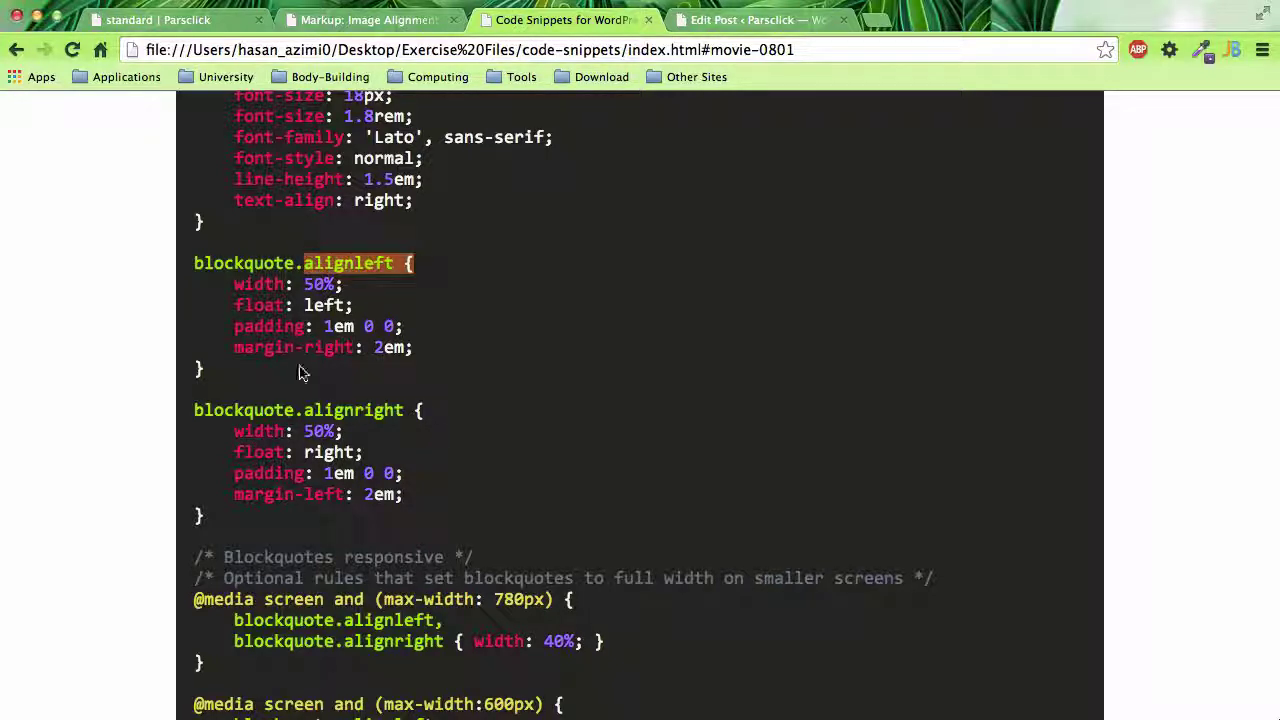
pyautogui.moveTo(305, 410); pyautogui.dragTo(410, 410)
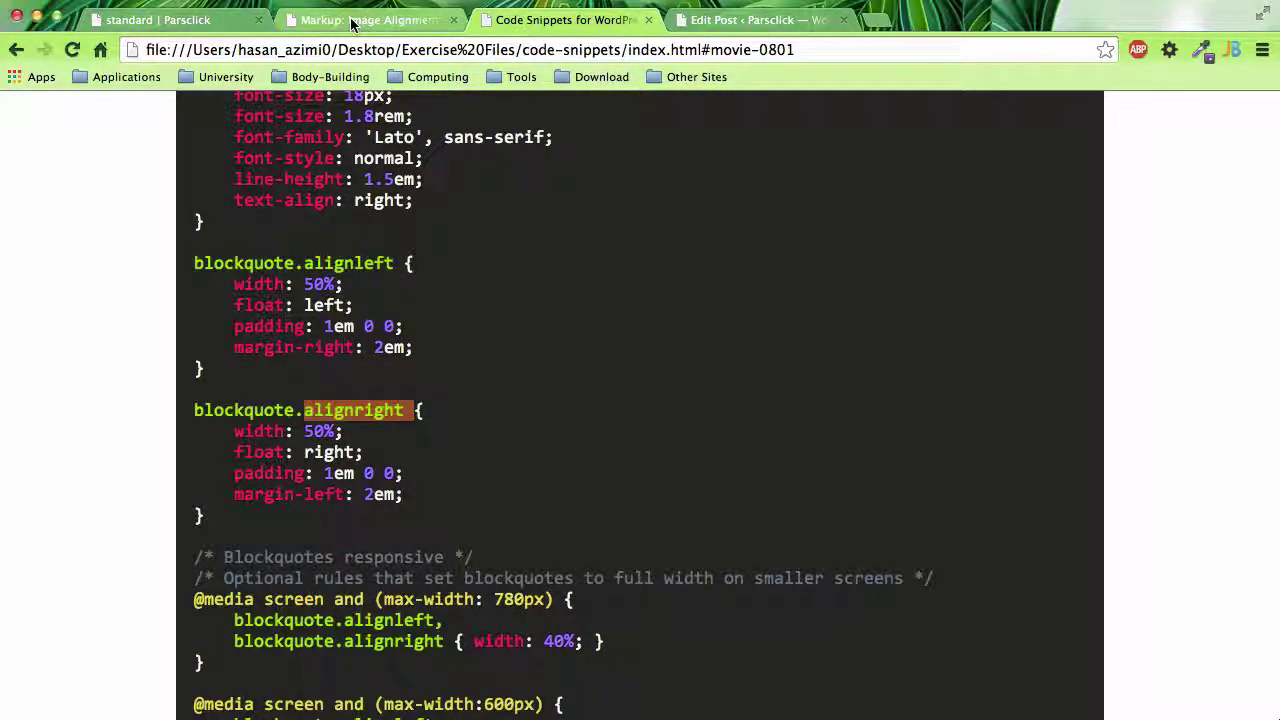
pyautogui.click(207, 22)
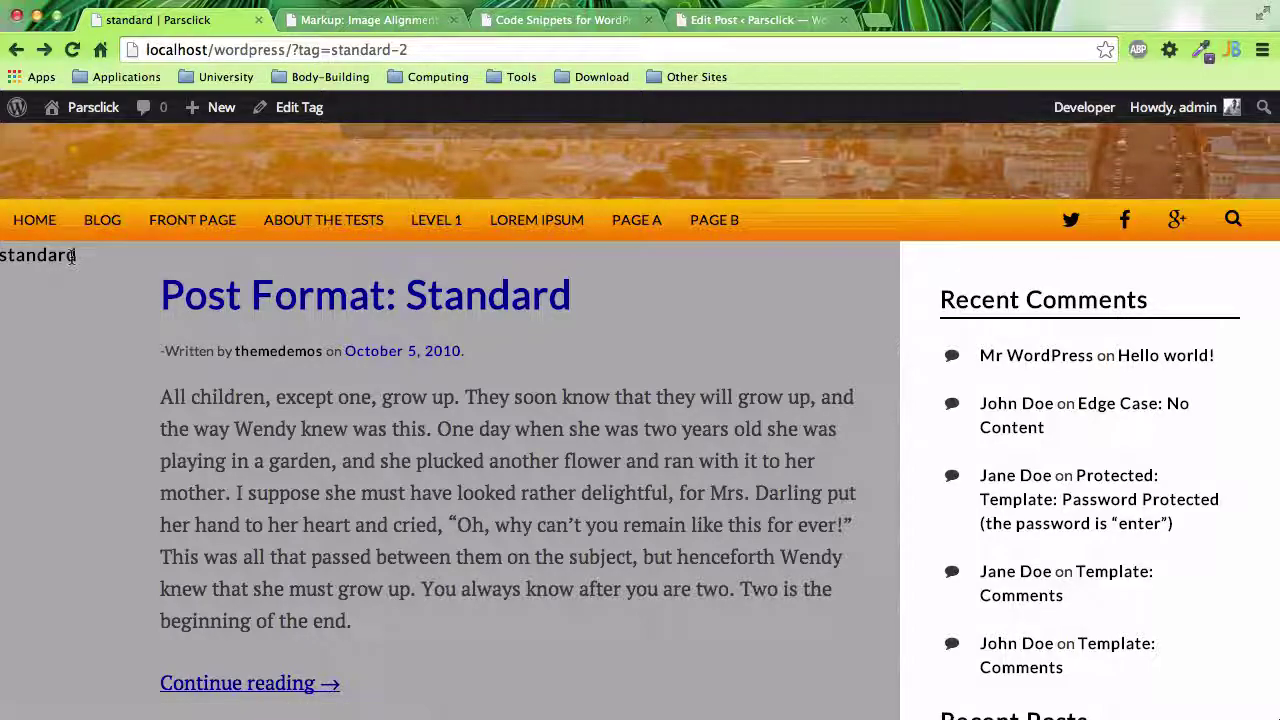
# Look over the Markup: Image Alignment post, the CSS snippets and the post editor tabs
pyautogui.click(372, 20)
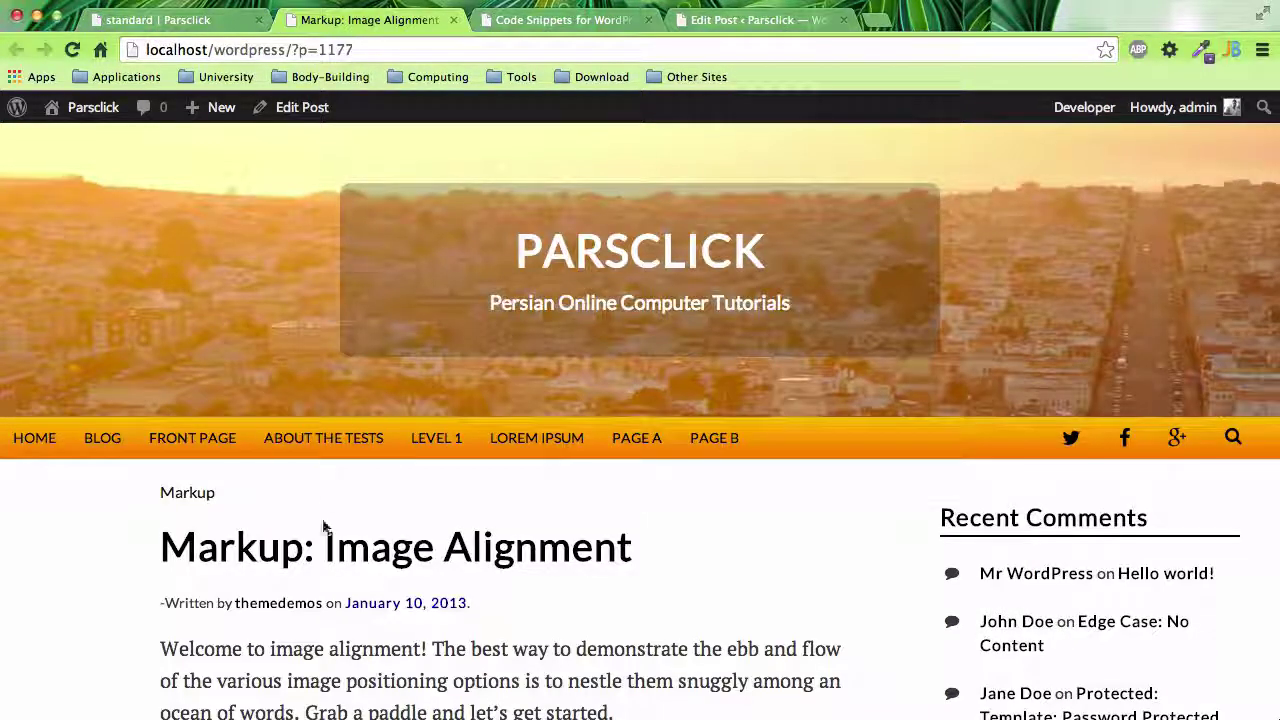
pyautogui.scroll(-2, 326, 530)
pyautogui.scroll(-5, 326, 550)
pyautogui.scroll(-6, 326, 550)
pyautogui.scroll(8, 323, 543)
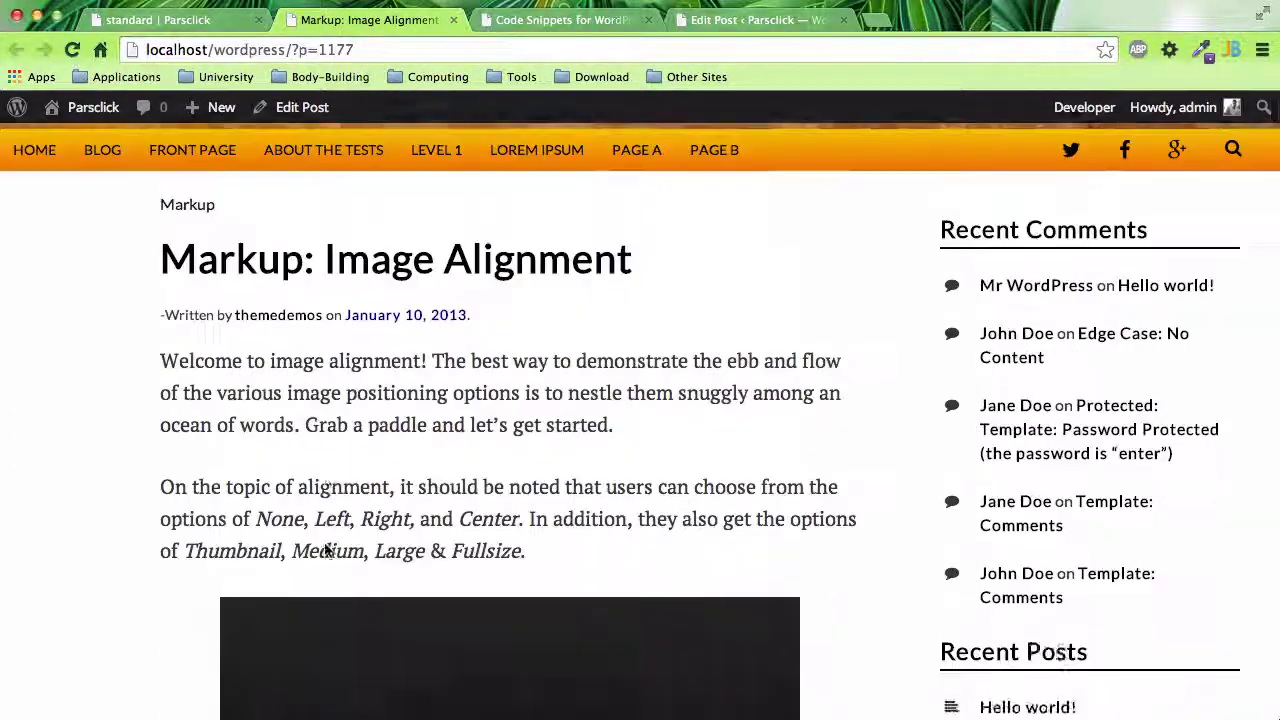
pyautogui.scroll(4, 323, 543)
pyautogui.click(555, 20)
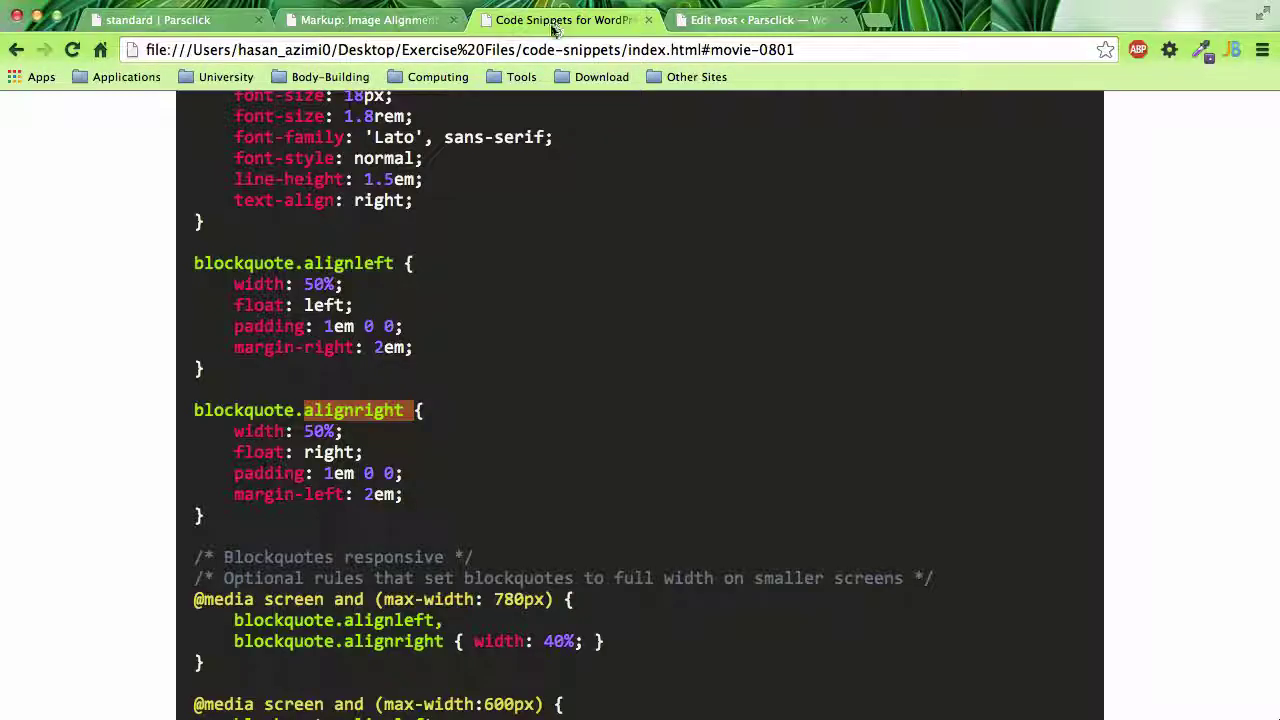
pyautogui.click(705, 19)
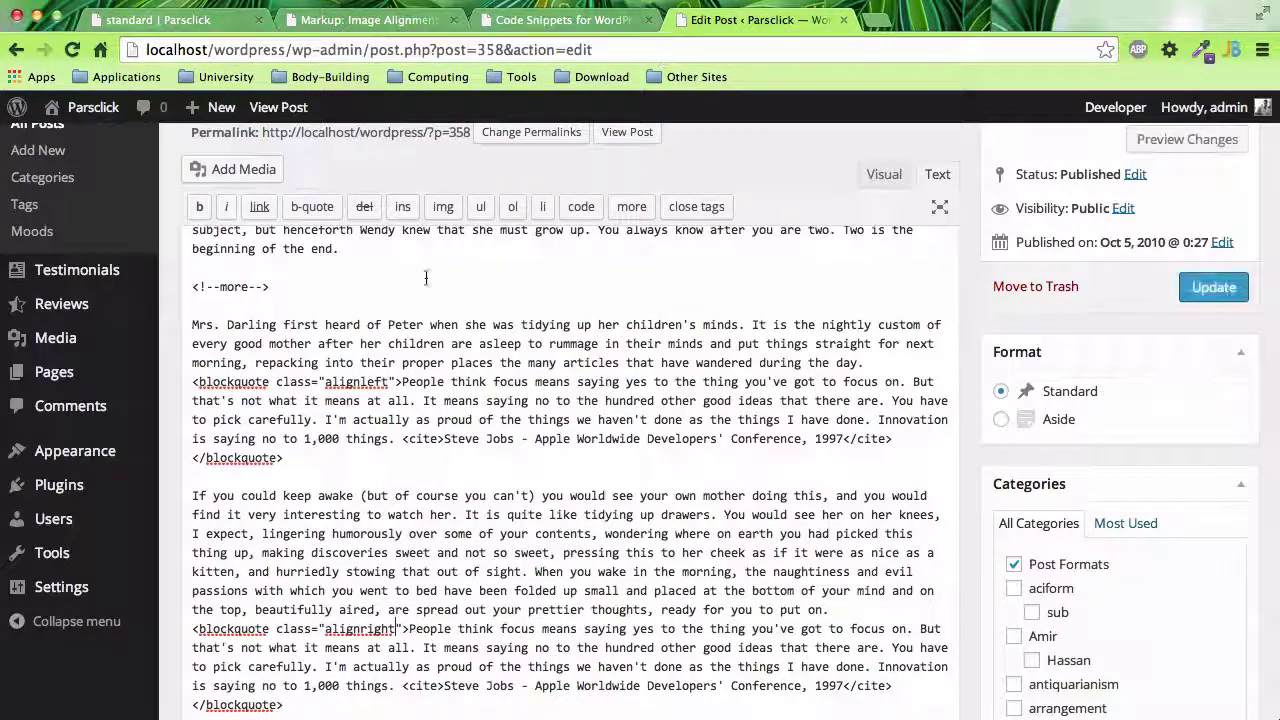
pyautogui.scroll(2, 336, 373)
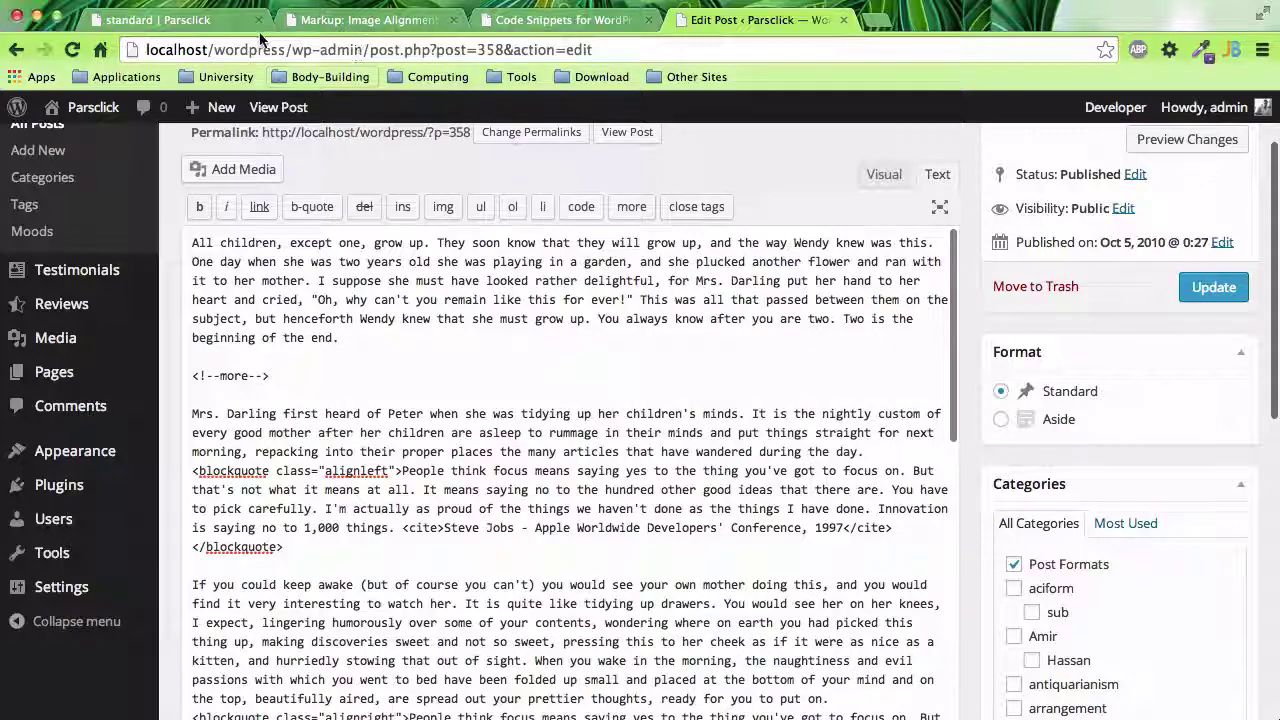
pyautogui.click(355, 20)
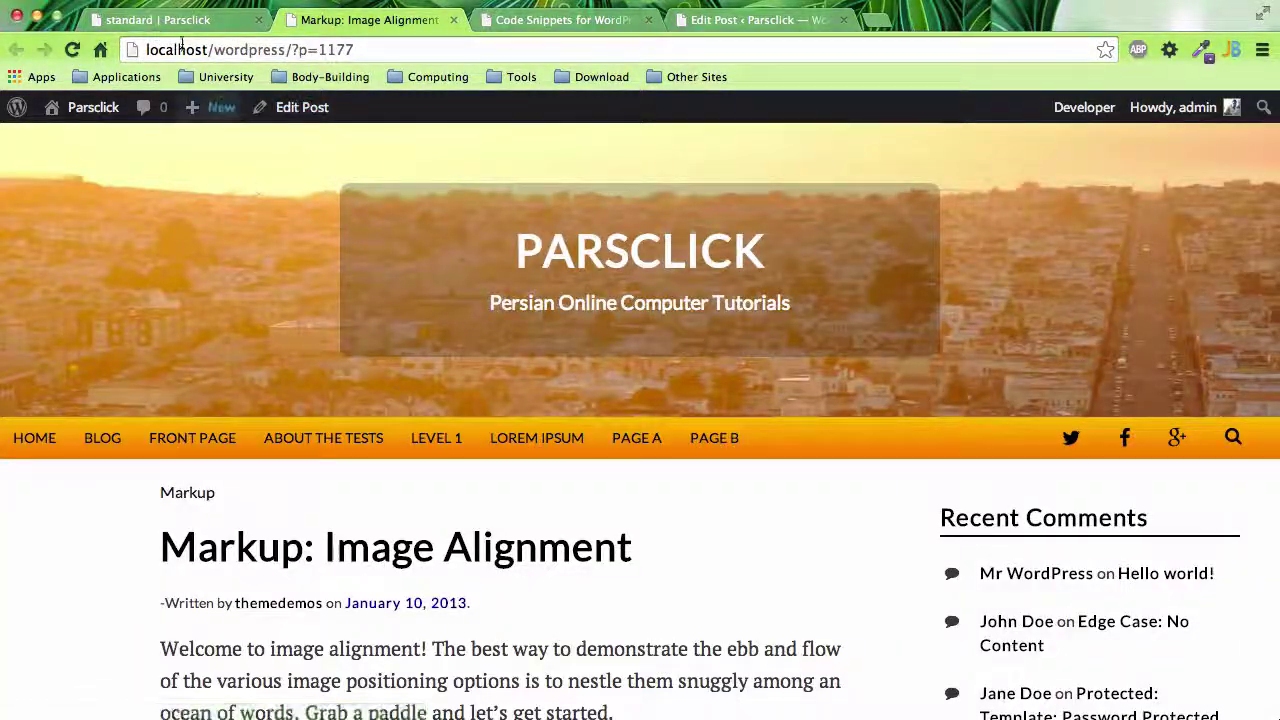
pyautogui.click(150, 20)
# Open and read the Post Format: Standard post, then switch to its Edit Post tab
pyautogui.click(260, 298)
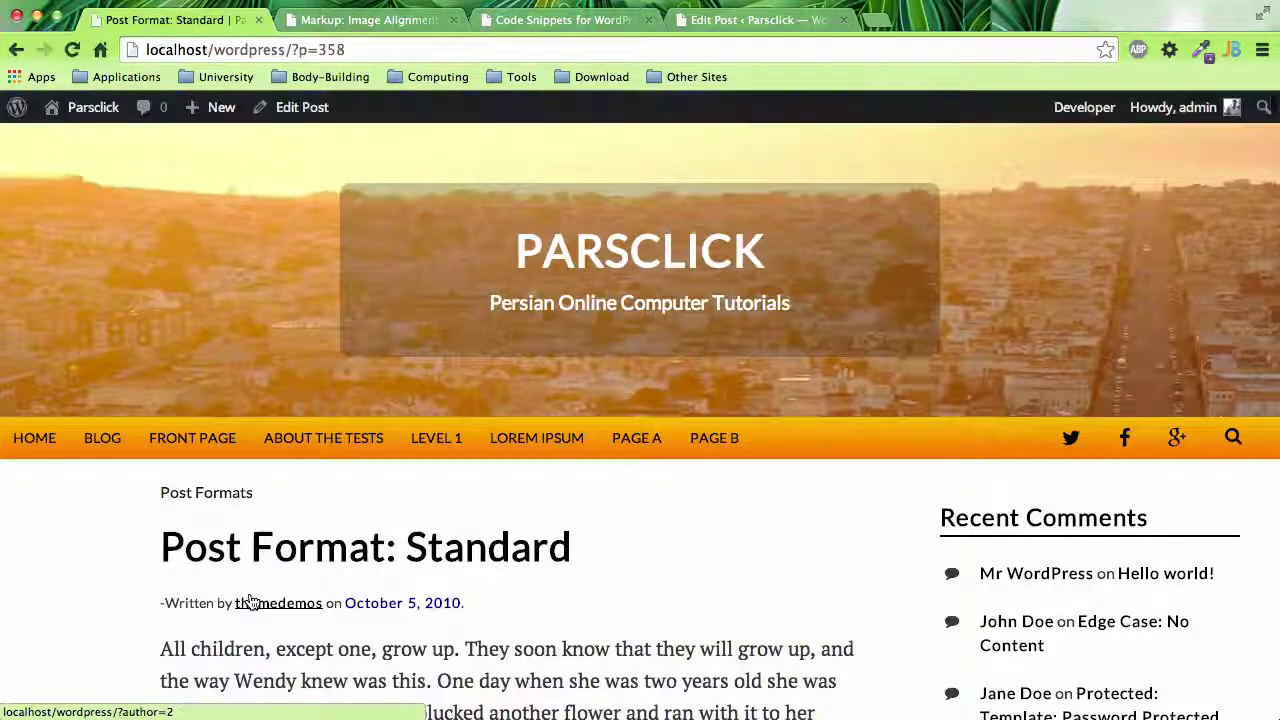
pyautogui.scroll(-10, 251, 591)
pyautogui.scroll(-3, 251, 591)
pyautogui.scroll(-1, 250, 600)
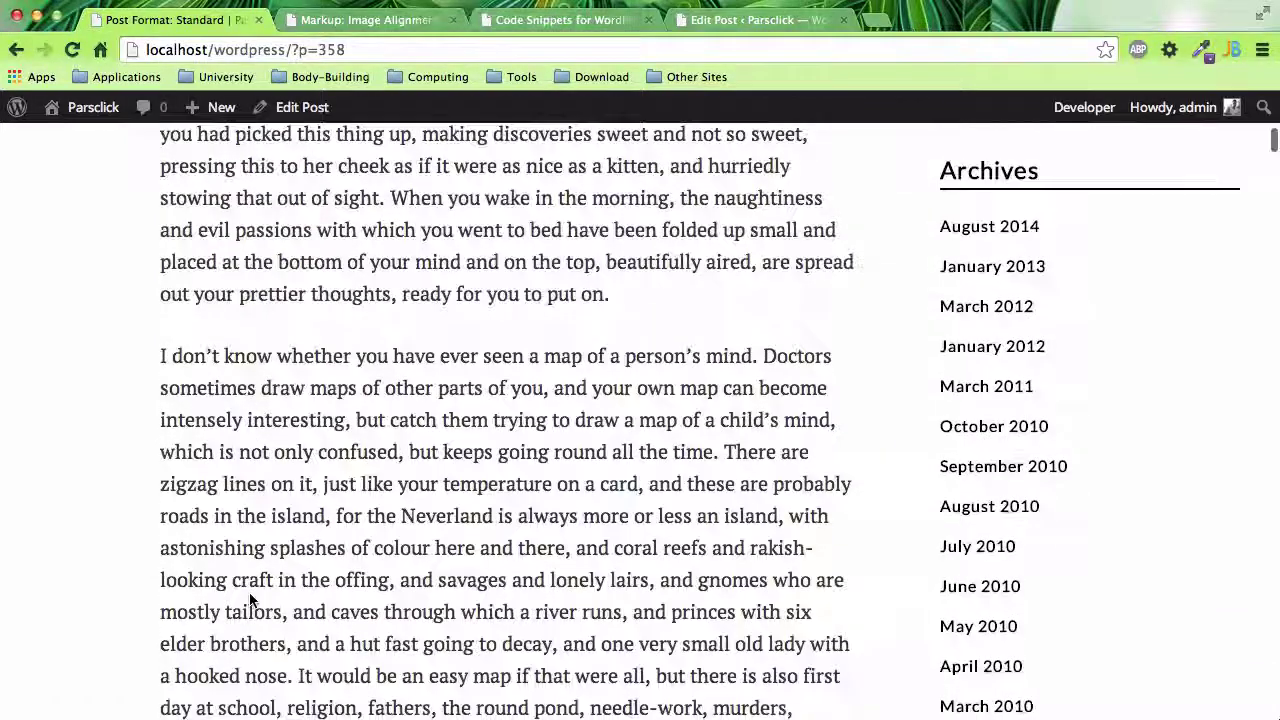
pyautogui.scroll(10, 251, 595)
pyautogui.scroll(10, 290, 520)
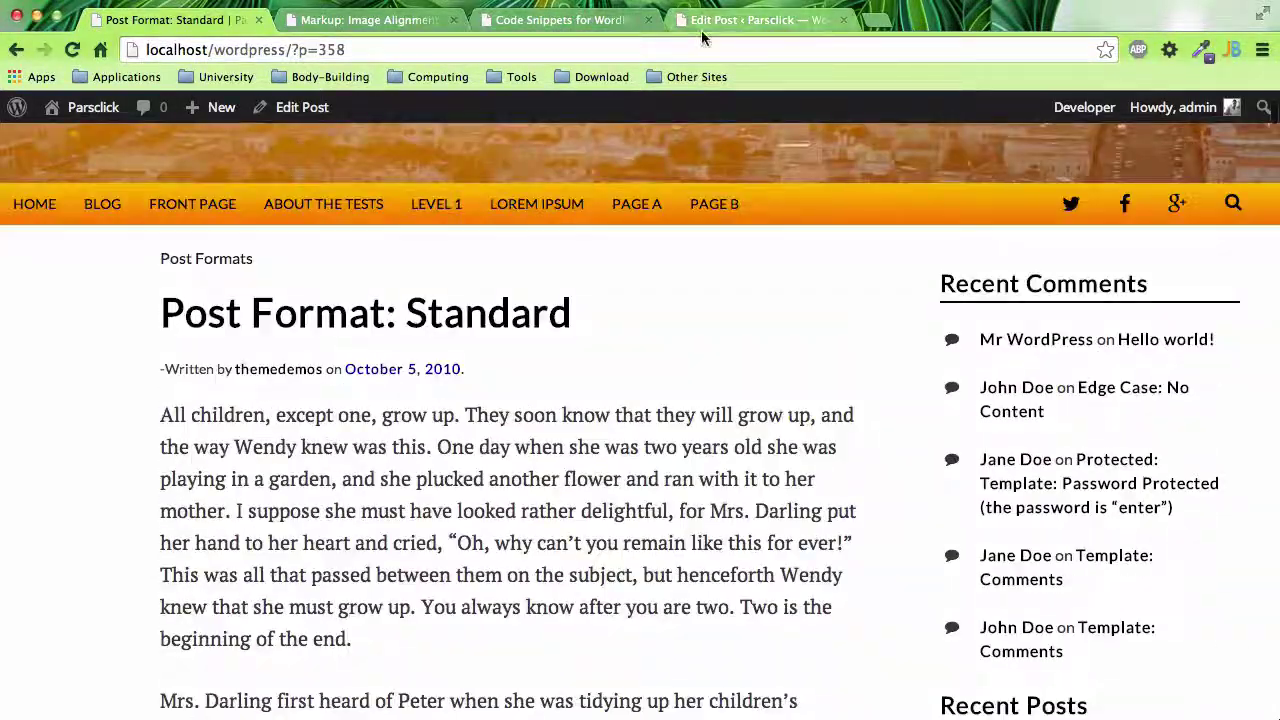
pyautogui.click(760, 20)
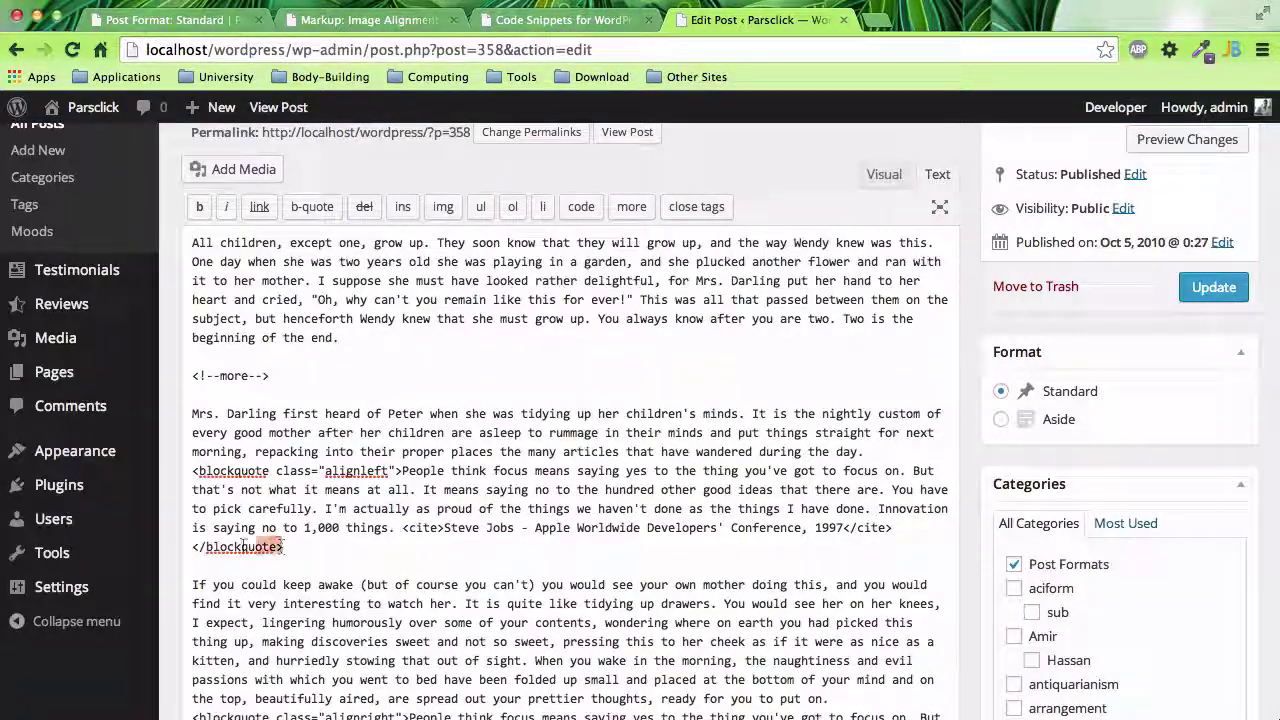
# Highlight the alignleft blockquote markup and its alignleft class name in the Text editor
pyautogui.moveTo(242, 545); pyautogui.dragTo(190, 470)
pyautogui.click(288, 475)
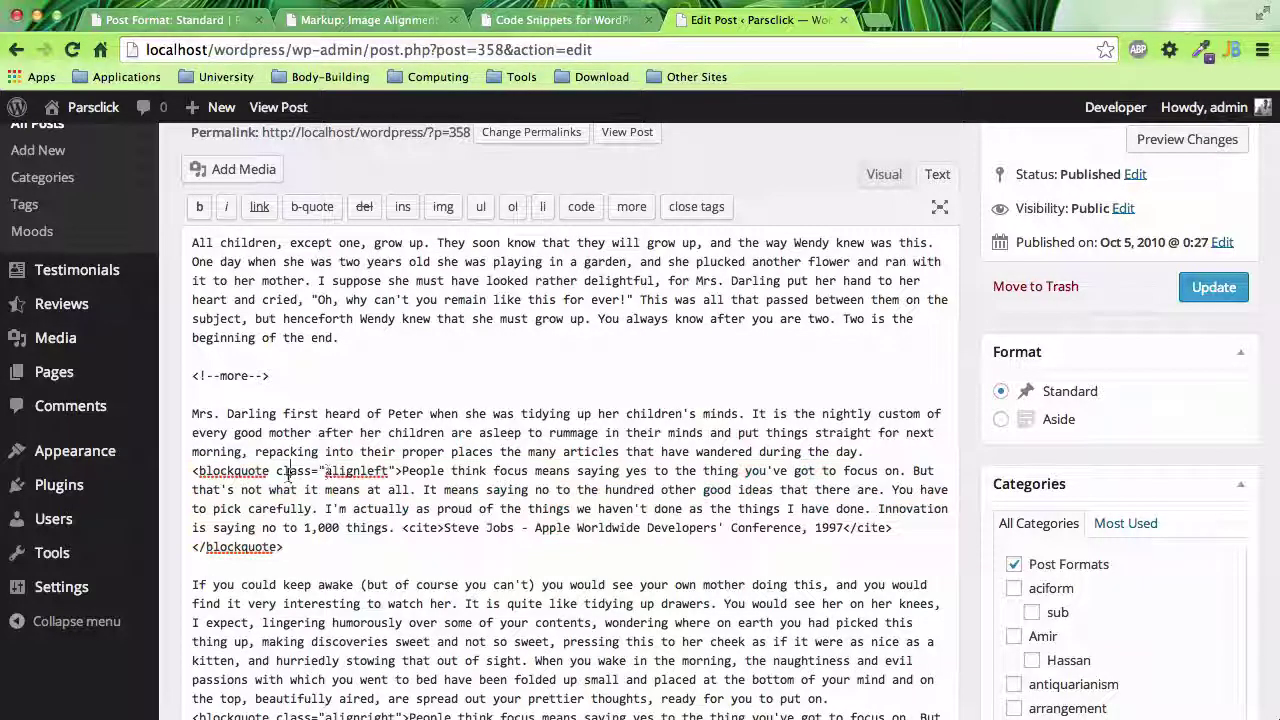
pyautogui.doubleClick(382, 470)
pyautogui.scroll(-3, 314, 600)
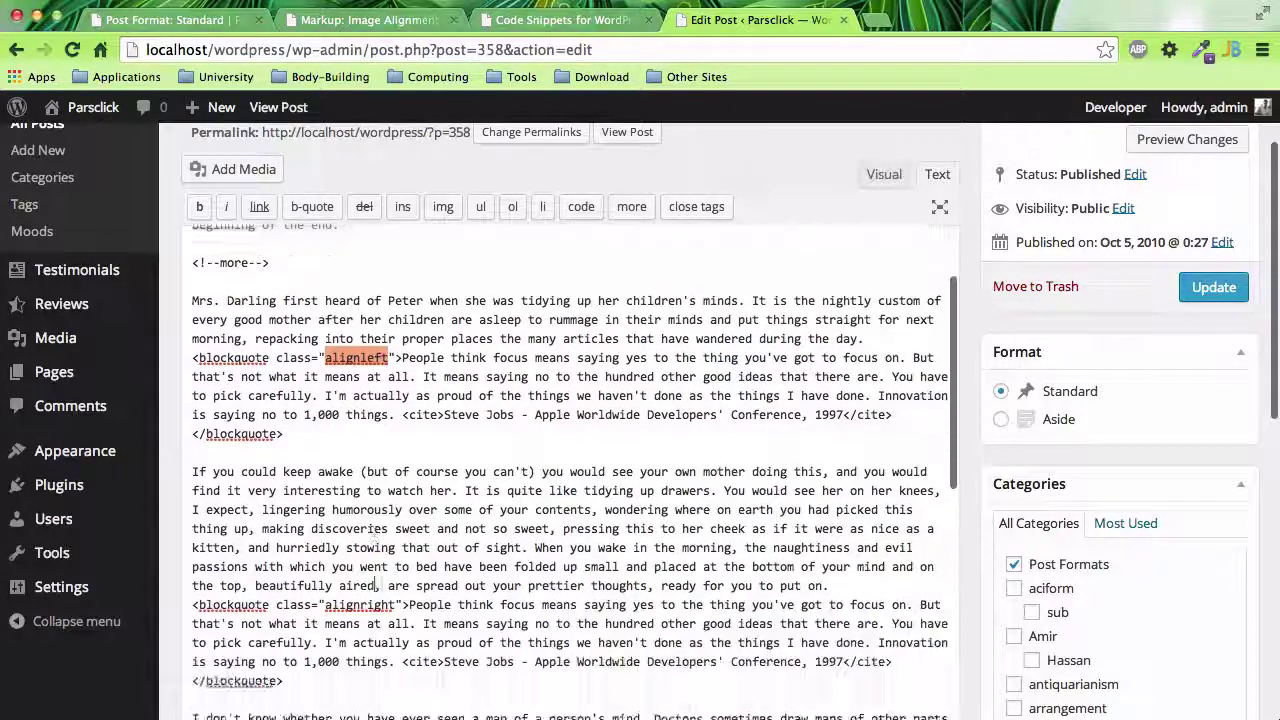
# Highlight the alignright blockquote class, then Update the post
pyautogui.moveTo(314, 636); pyautogui.dragTo(192, 558)
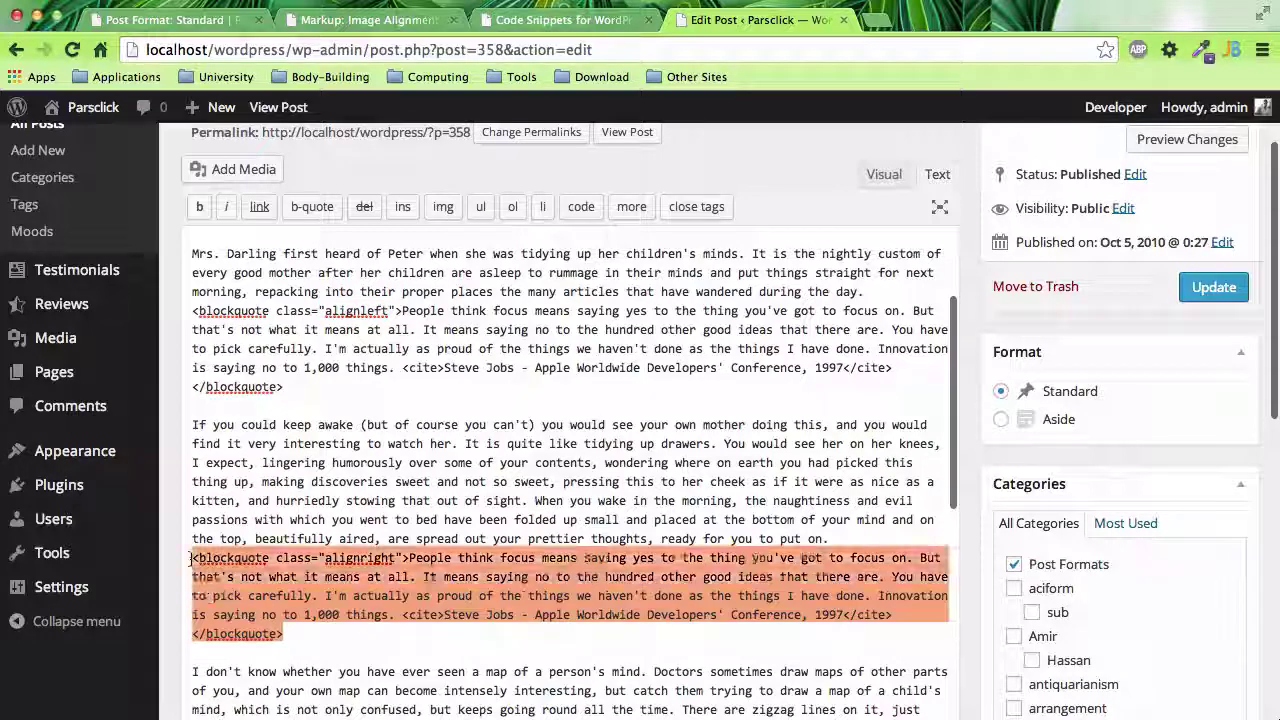
pyautogui.doubleClick(326, 558)
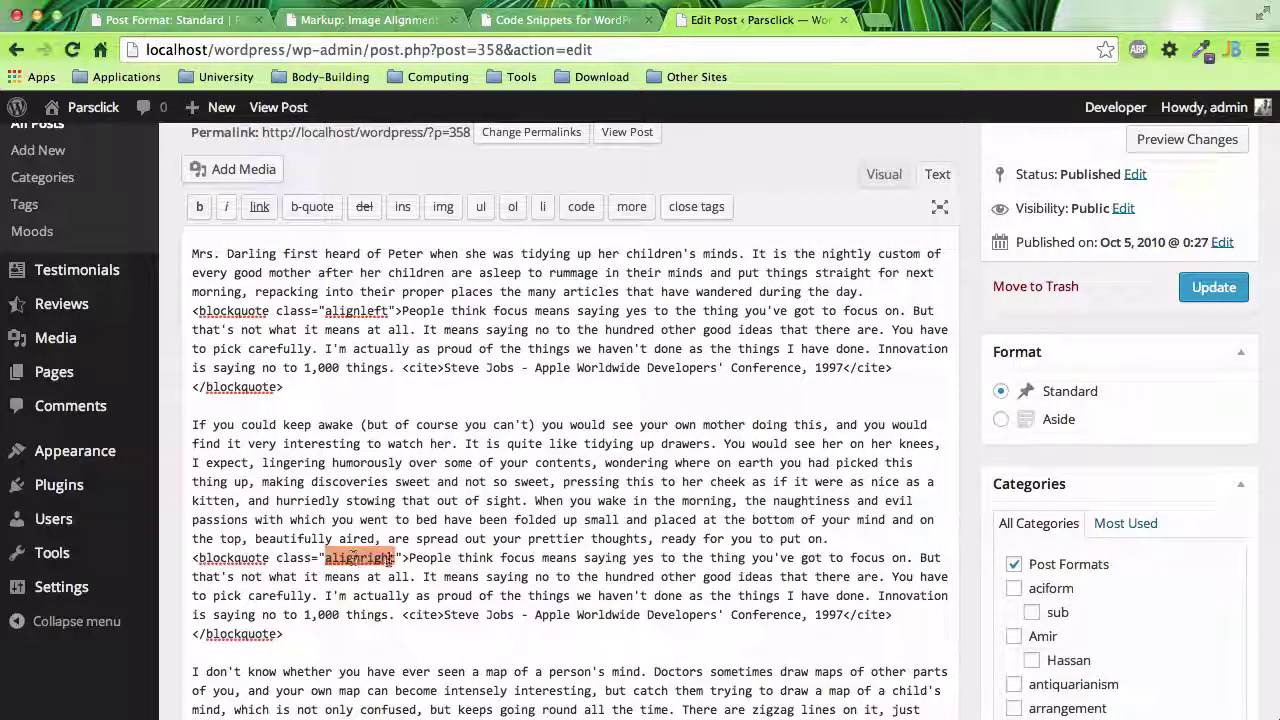
pyautogui.click(1185, 287)
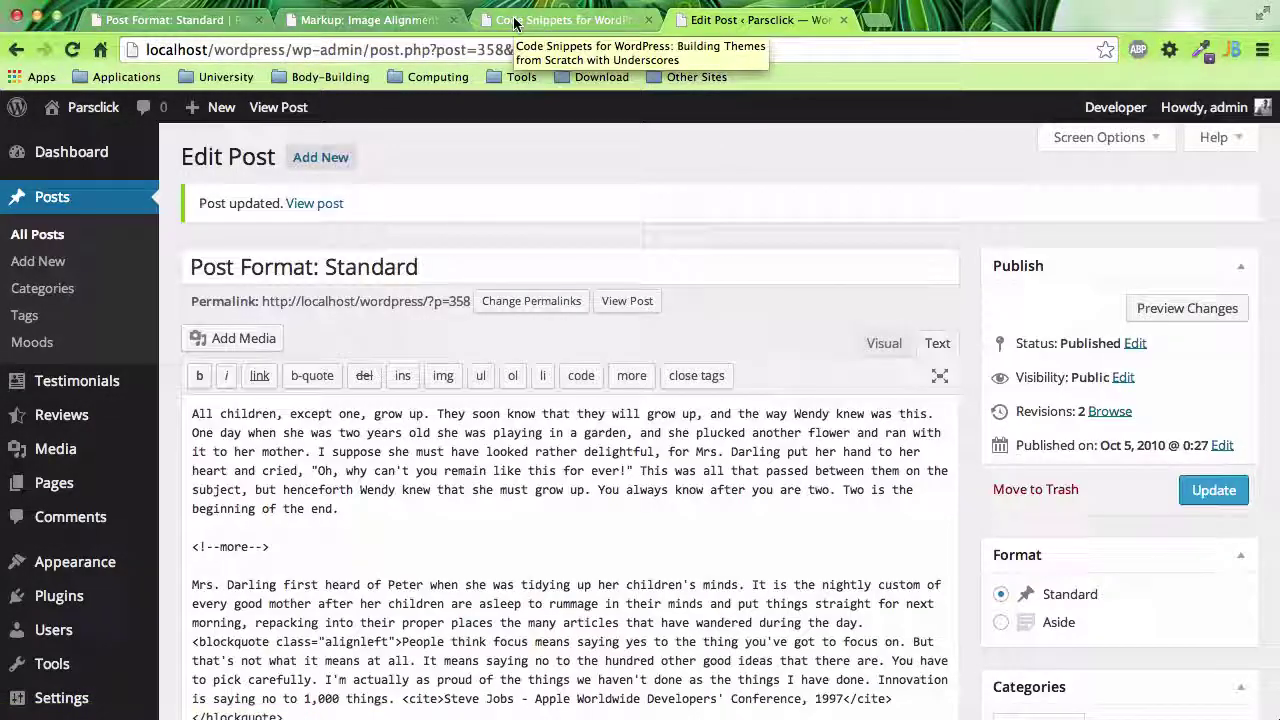
pyautogui.click(515, 20)
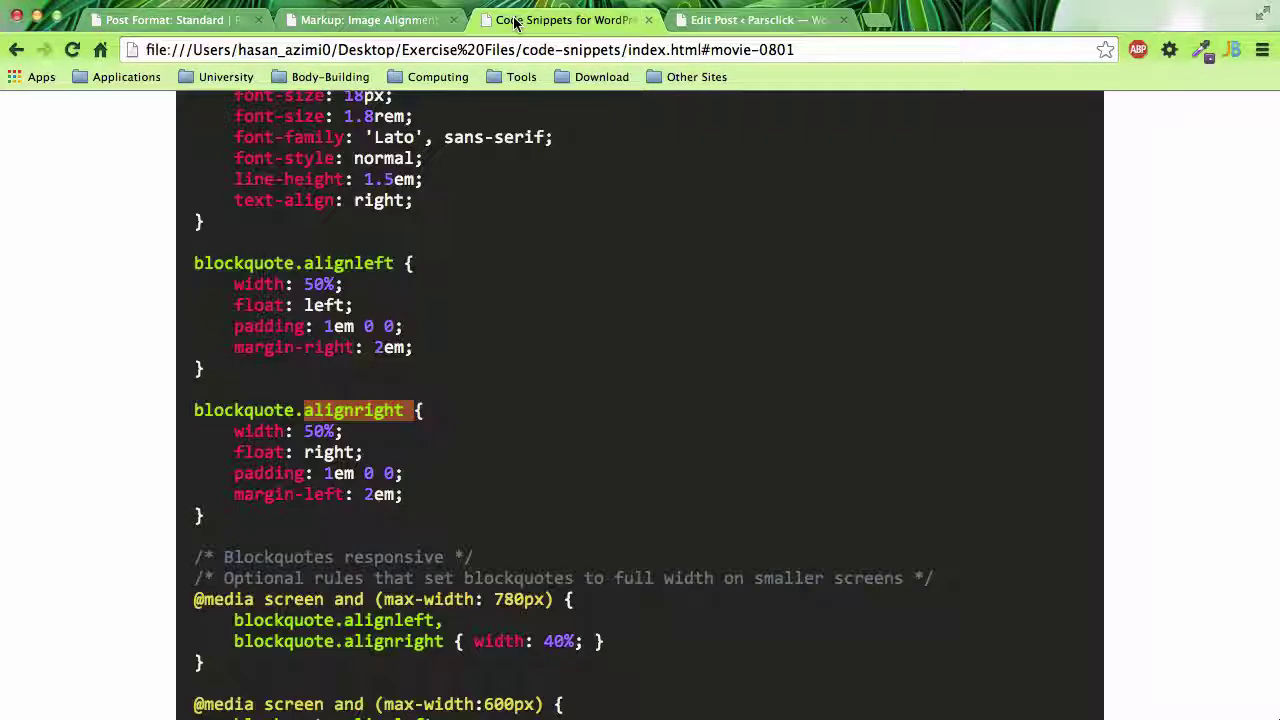
# Reload the live Post Format: Standard post and scroll through its floated blockquotes
pyautogui.click(362, 30)
pyautogui.click(116, 32)
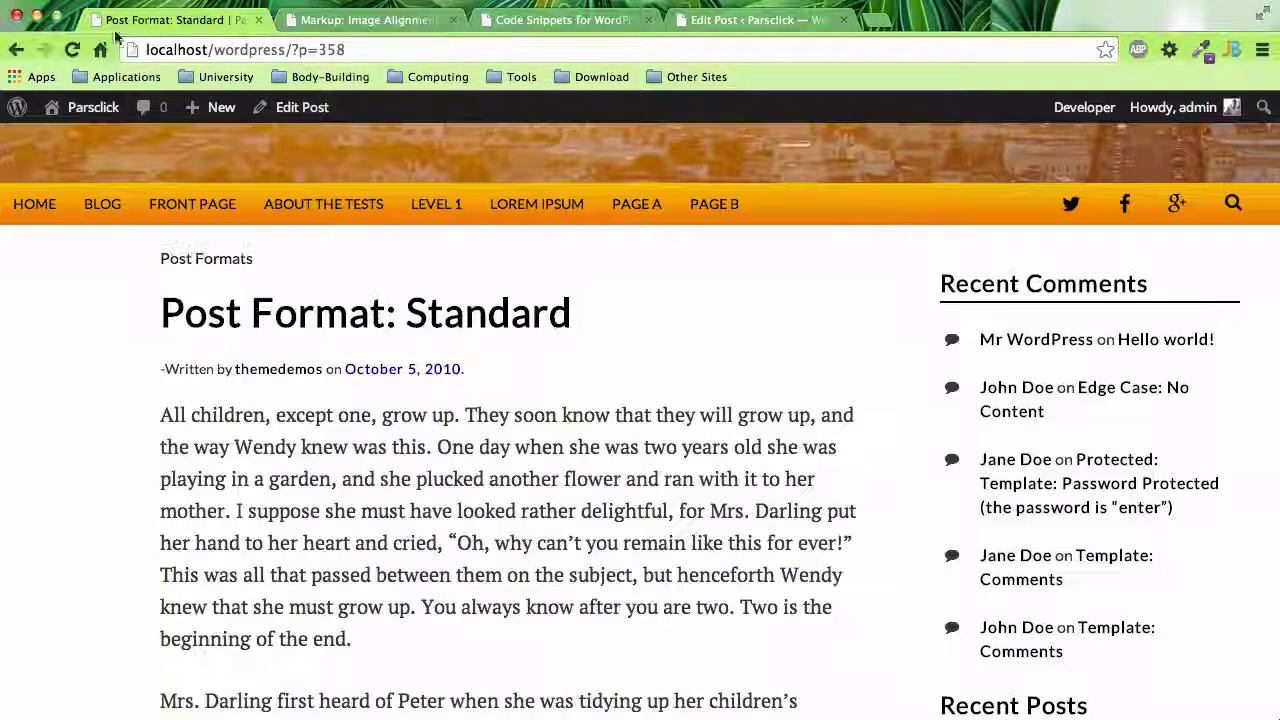
pyautogui.click(72, 49)
pyautogui.scroll(-5, 61, 405)
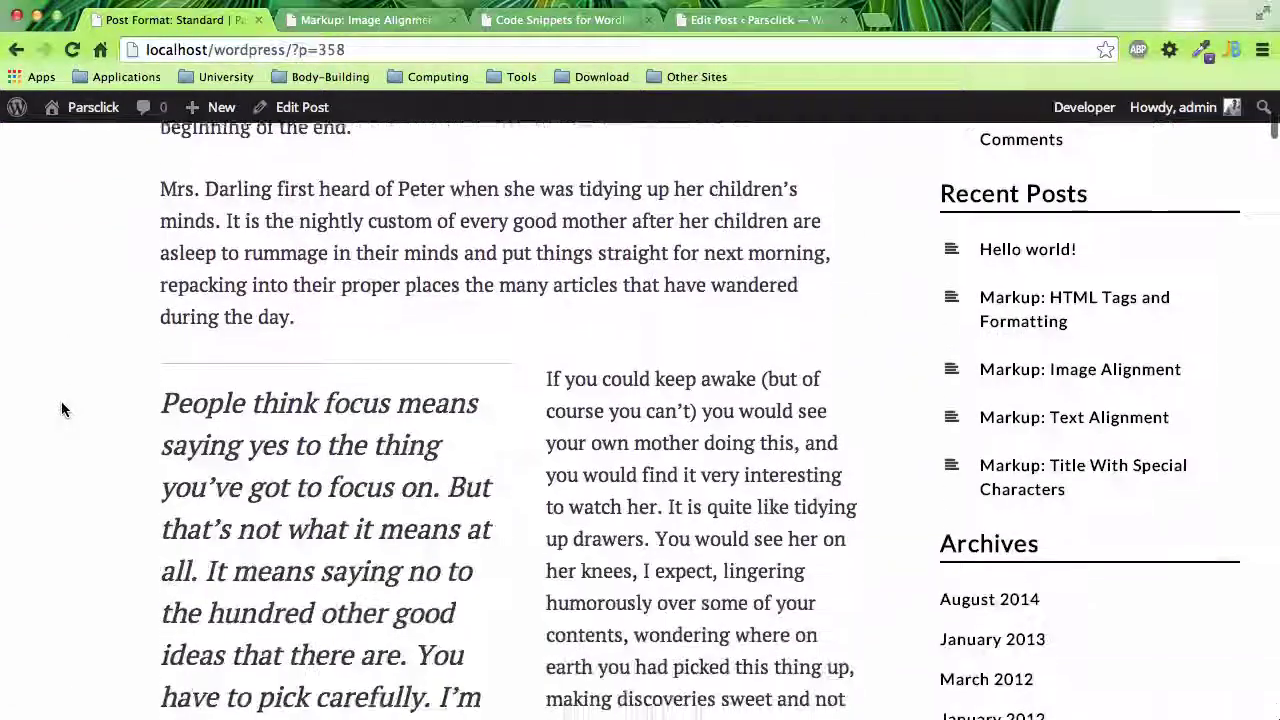
pyautogui.scroll(-2, 61, 409)
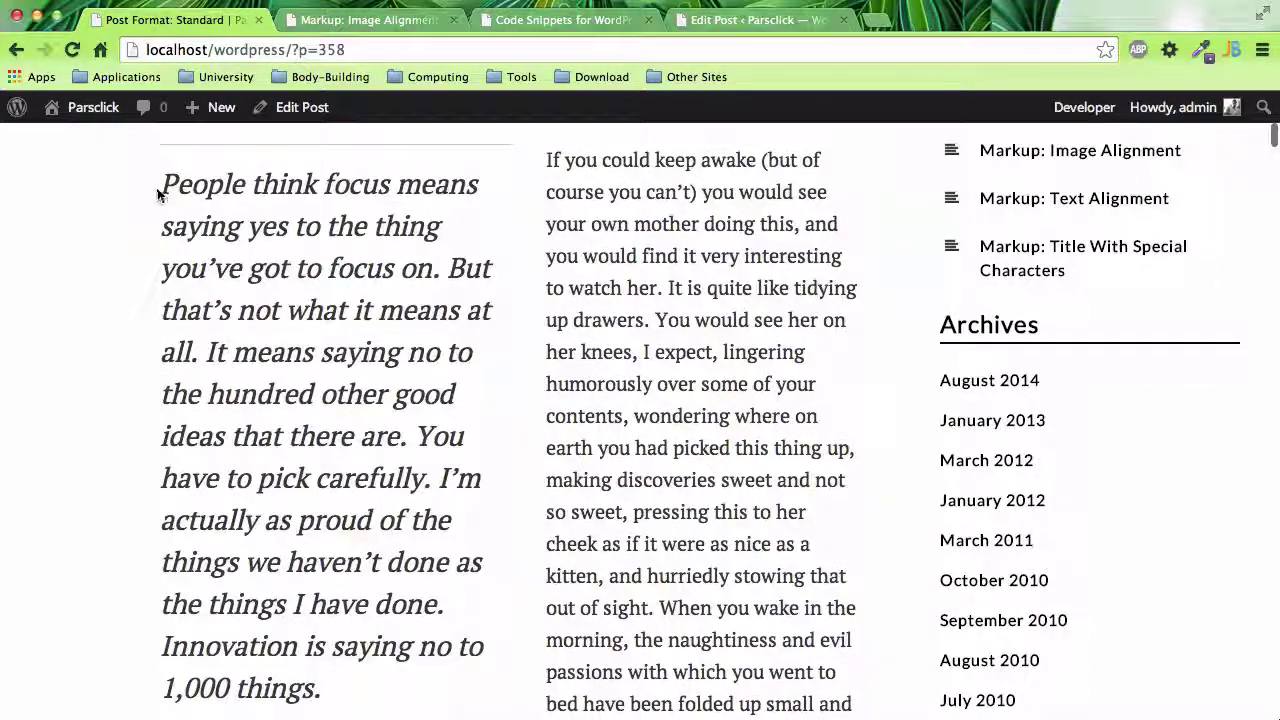
pyautogui.scroll(-2, 252, 612)
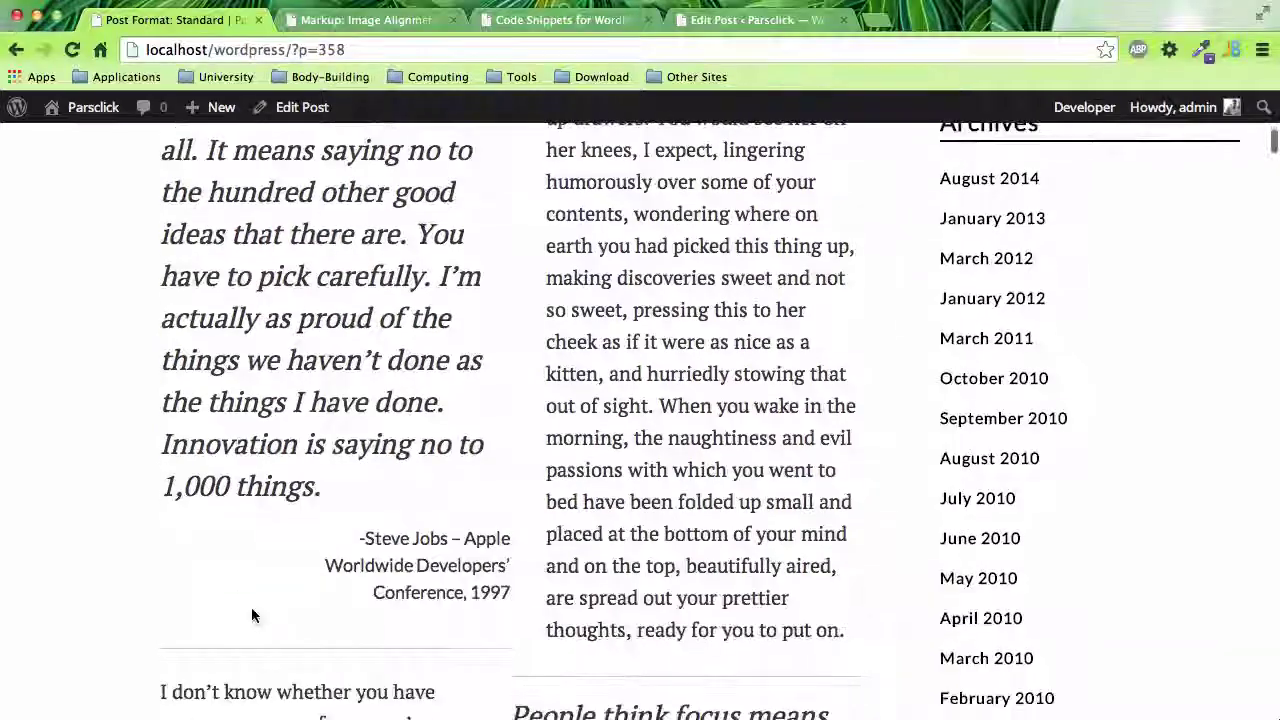
pyautogui.scroll(-5, 252, 615)
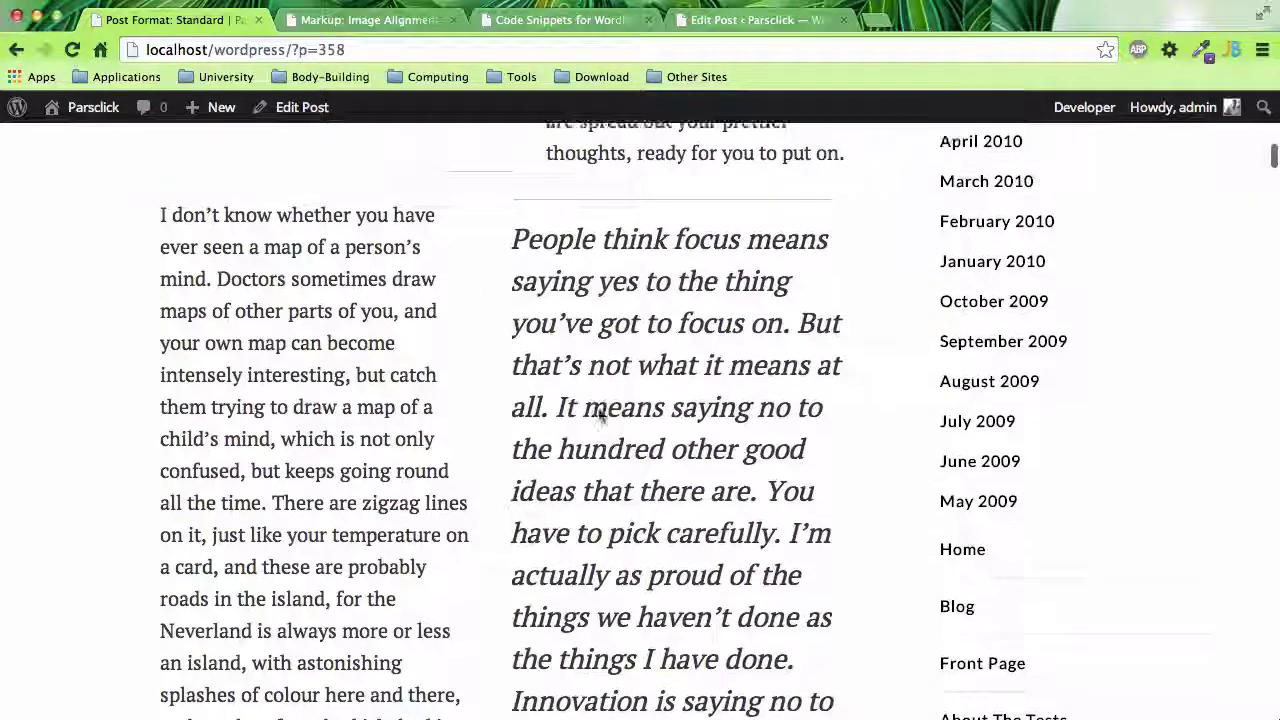
pyautogui.scroll(3, 600, 413)
pyautogui.scroll(2, 600, 412)
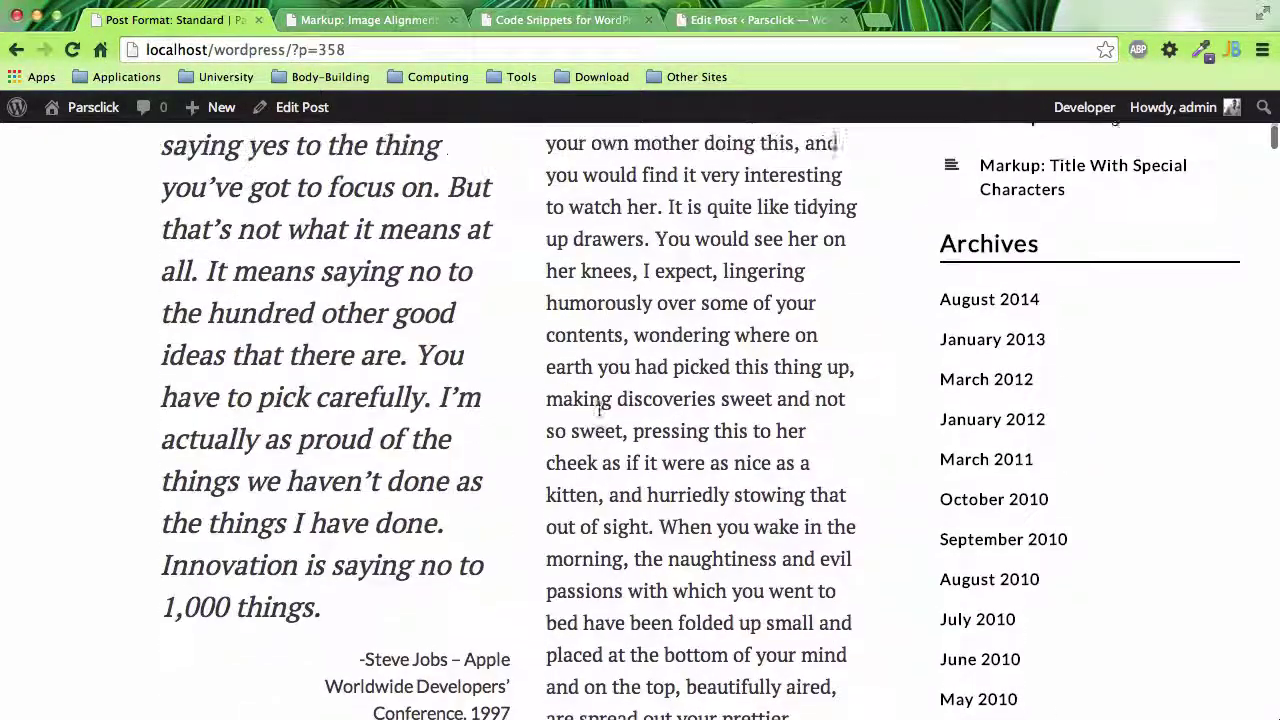
pyautogui.scroll(1, 600, 410)
# Zoom the post page out to 75% to see the full layout
pyautogui.hotkey('ctrl', '-')
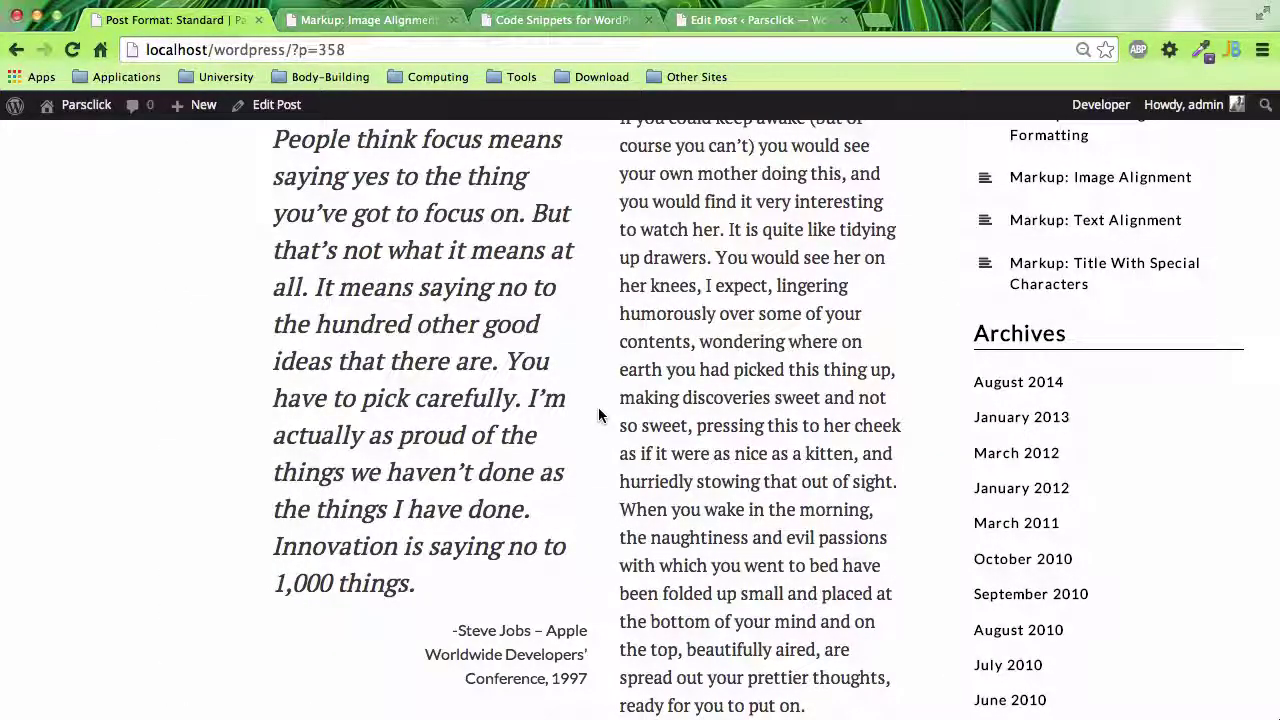
pyautogui.hotkey('ctrl', '-')
pyautogui.hotkey('ctrl', '-')
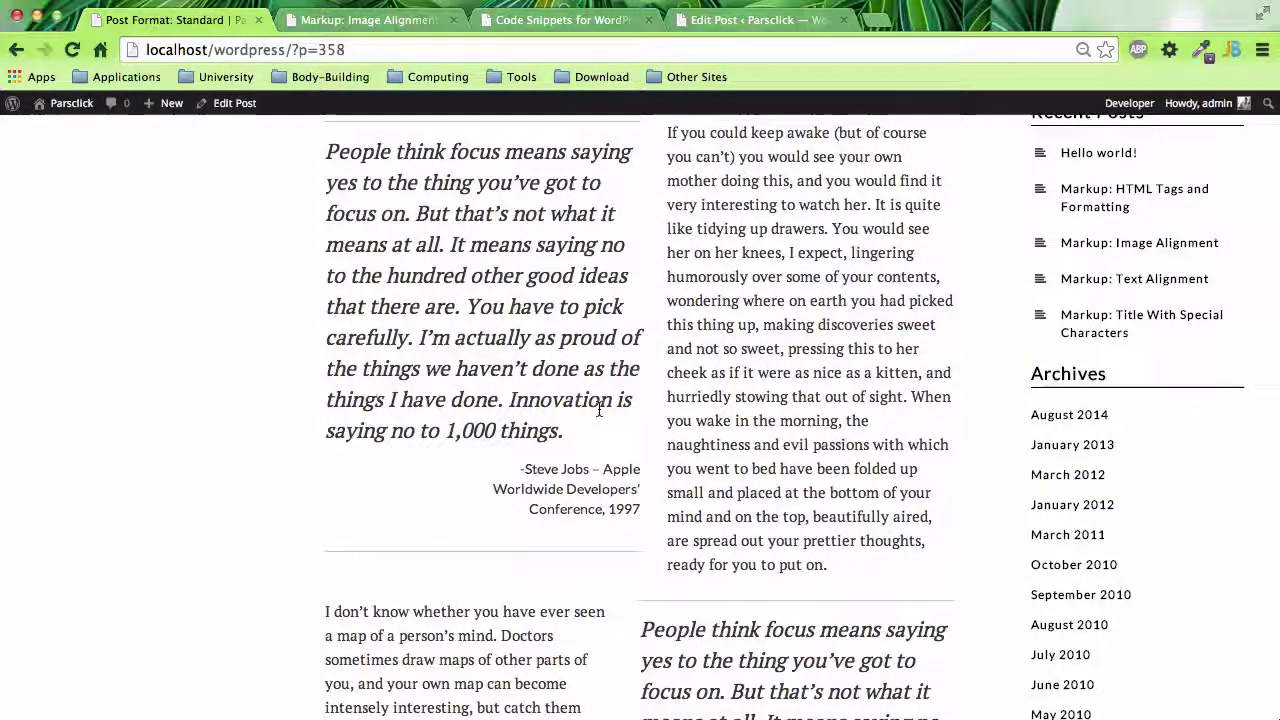
pyautogui.scroll(5, 599, 409)
pyautogui.scroll(10, 599, 409)
pyautogui.scroll(-10, 599, 409)
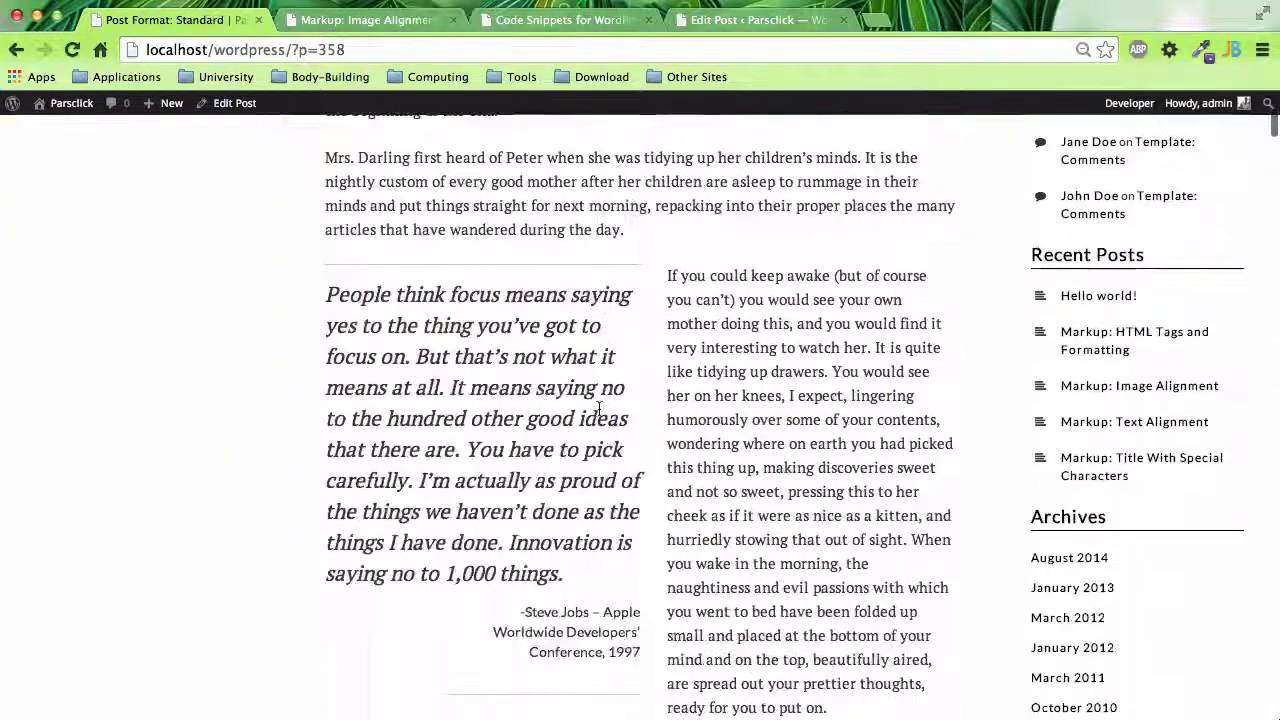
pyautogui.scroll(-1, 599, 409)
pyautogui.scroll(1, 599, 409)
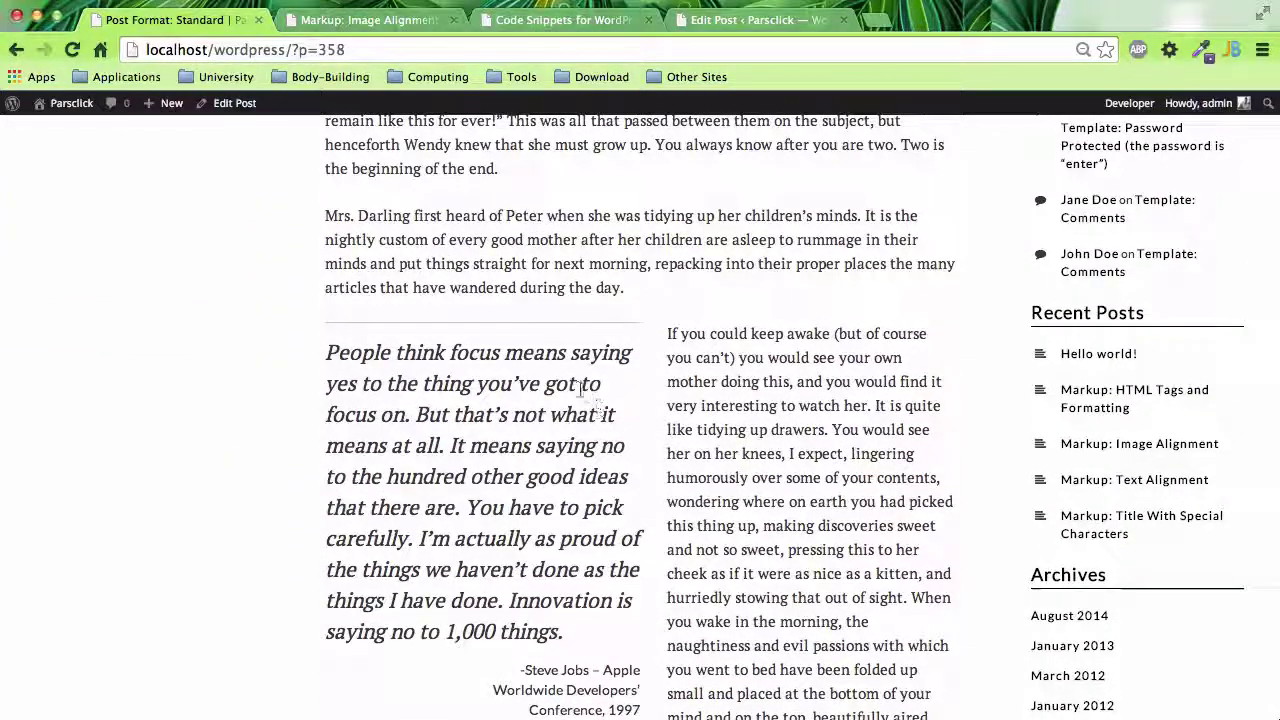
pyautogui.scroll(1, 585, 400)
pyautogui.scroll(1, 578, 386)
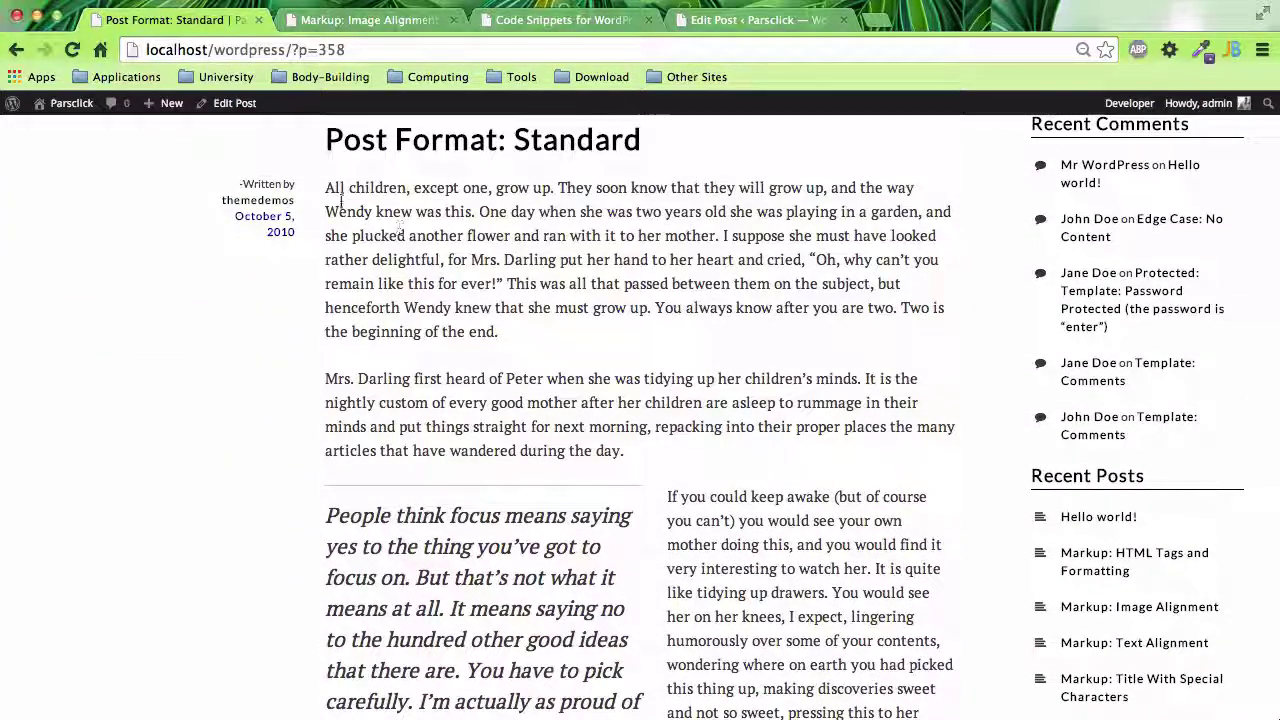
# Highlight the opening paragraphs, right-column text and Steve Jobs quote to check how the quote floats
pyautogui.moveTo(325, 186); pyautogui.dragTo(622, 452)
pyautogui.click(657, 486)
pyautogui.scroll(-2, 657, 486)
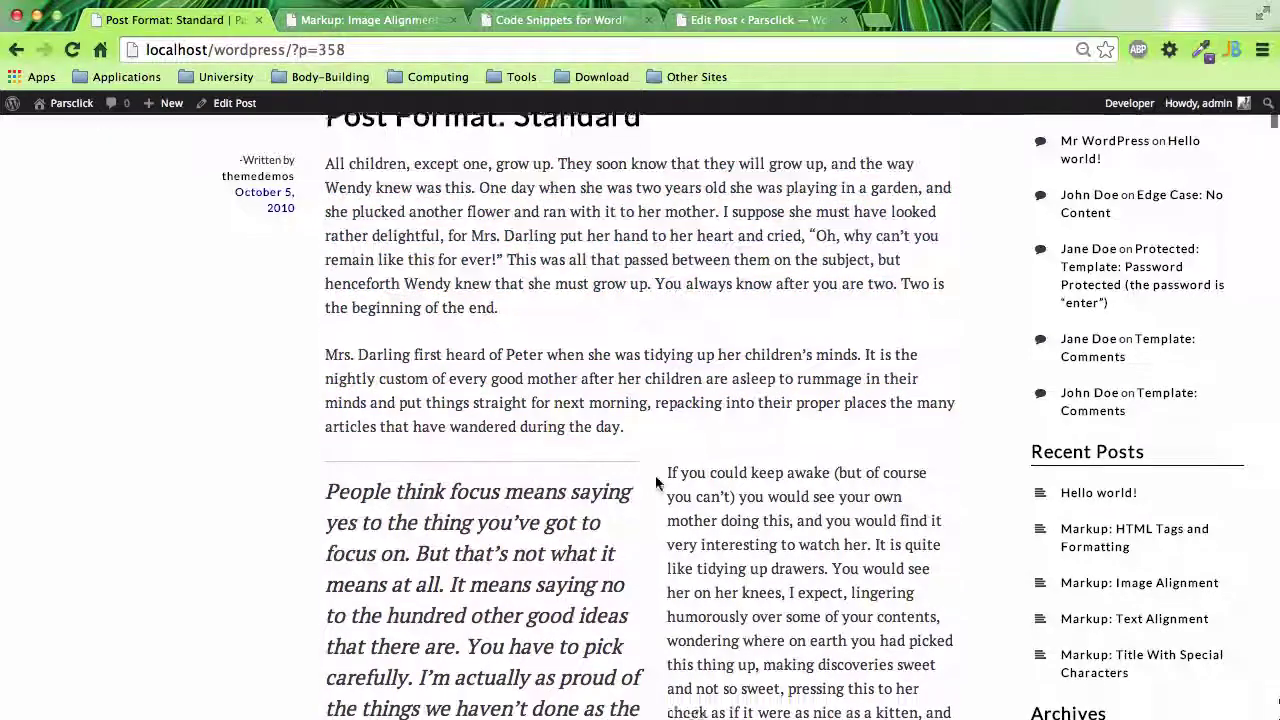
pyautogui.moveTo(670, 312); pyautogui.dragTo(830, 698)
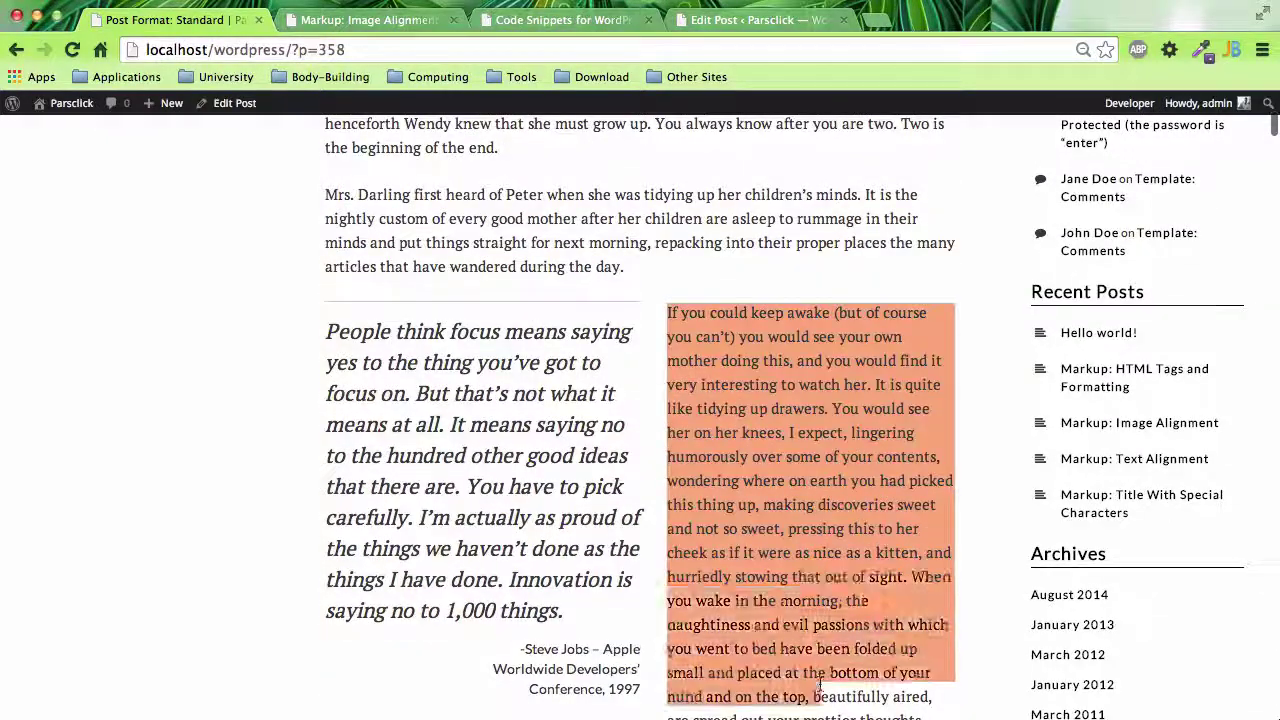
pyautogui.click(743, 630)
pyautogui.scroll(-2, 743, 630)
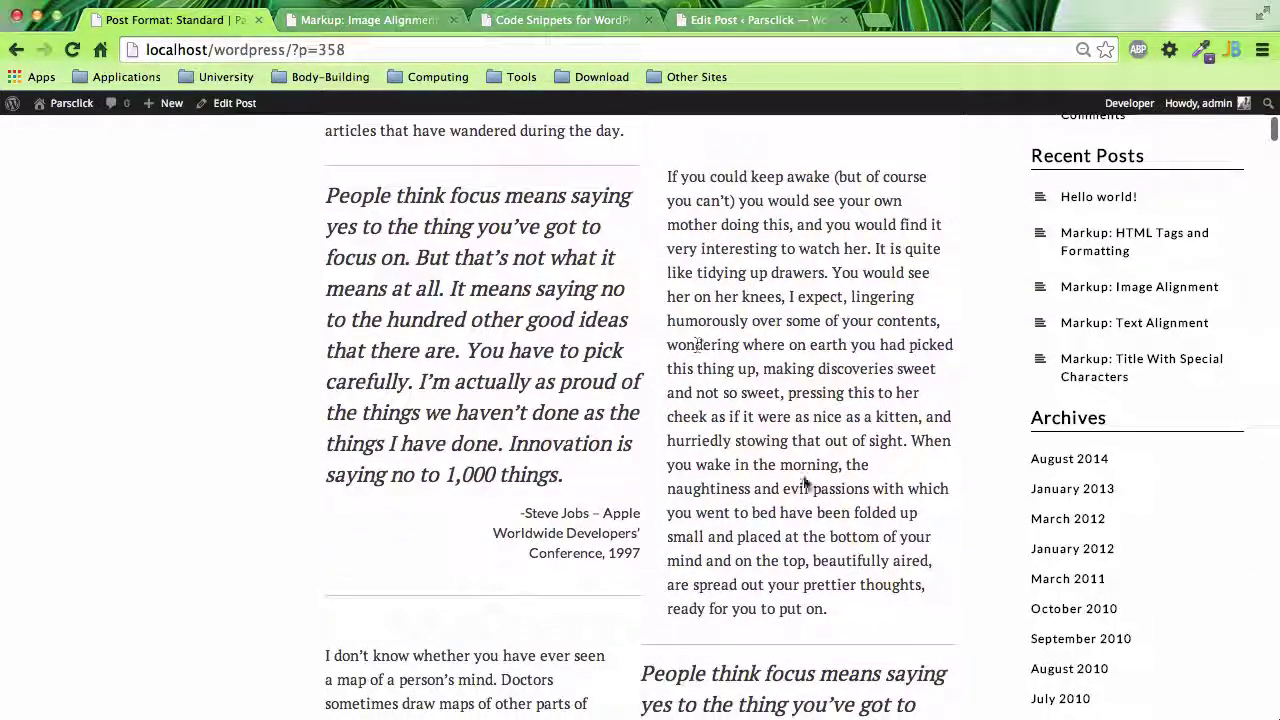
pyautogui.moveTo(531, 462); pyautogui.dragTo(383, 177)
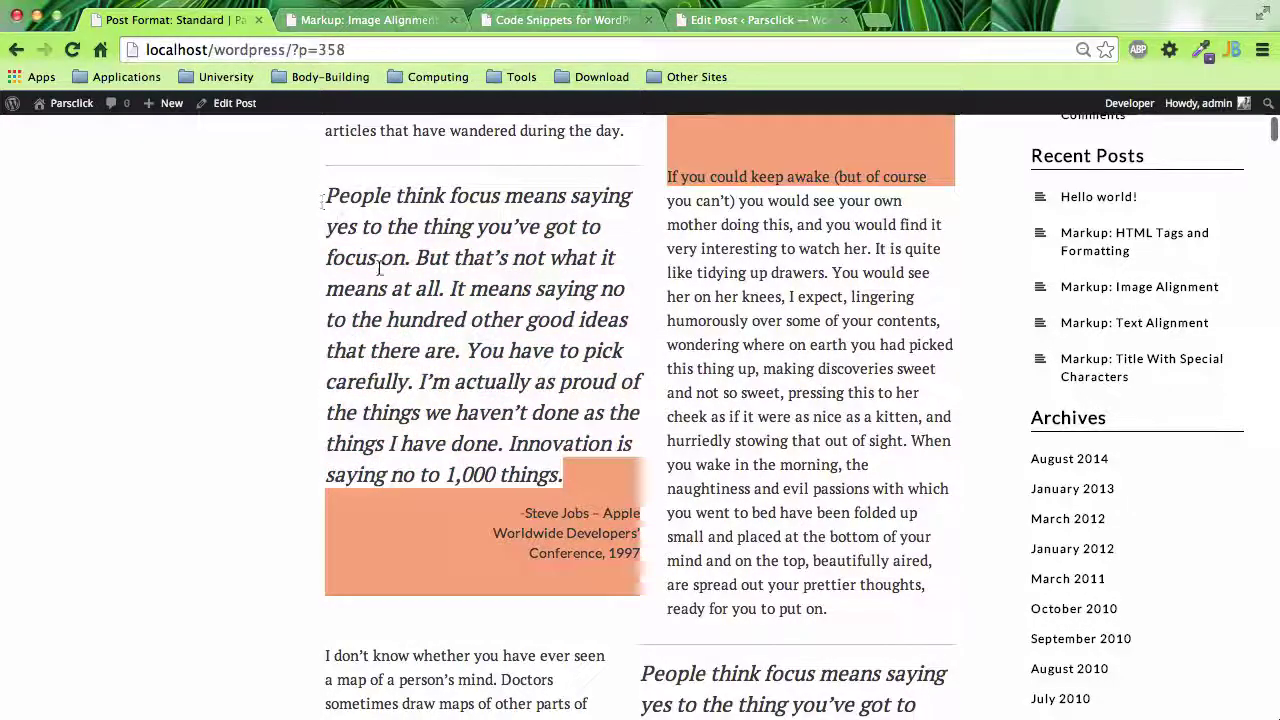
pyautogui.click(383, 177)
pyautogui.scroll(-3, 474, 390)
pyautogui.scroll(-2, 474, 390)
pyautogui.scroll(5, 490, 375)
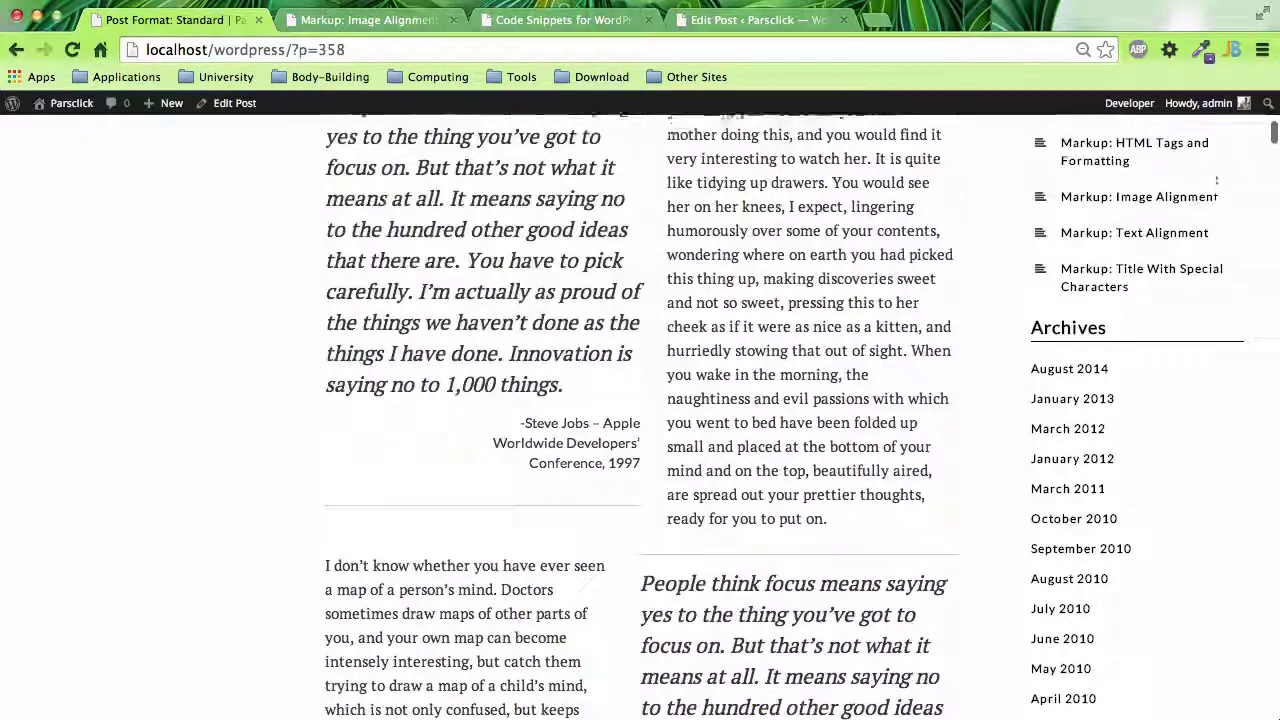
pyautogui.scroll(7, 500, 365)
pyautogui.scroll(4, 508, 358)
pyautogui.scroll(1, 497, 380)
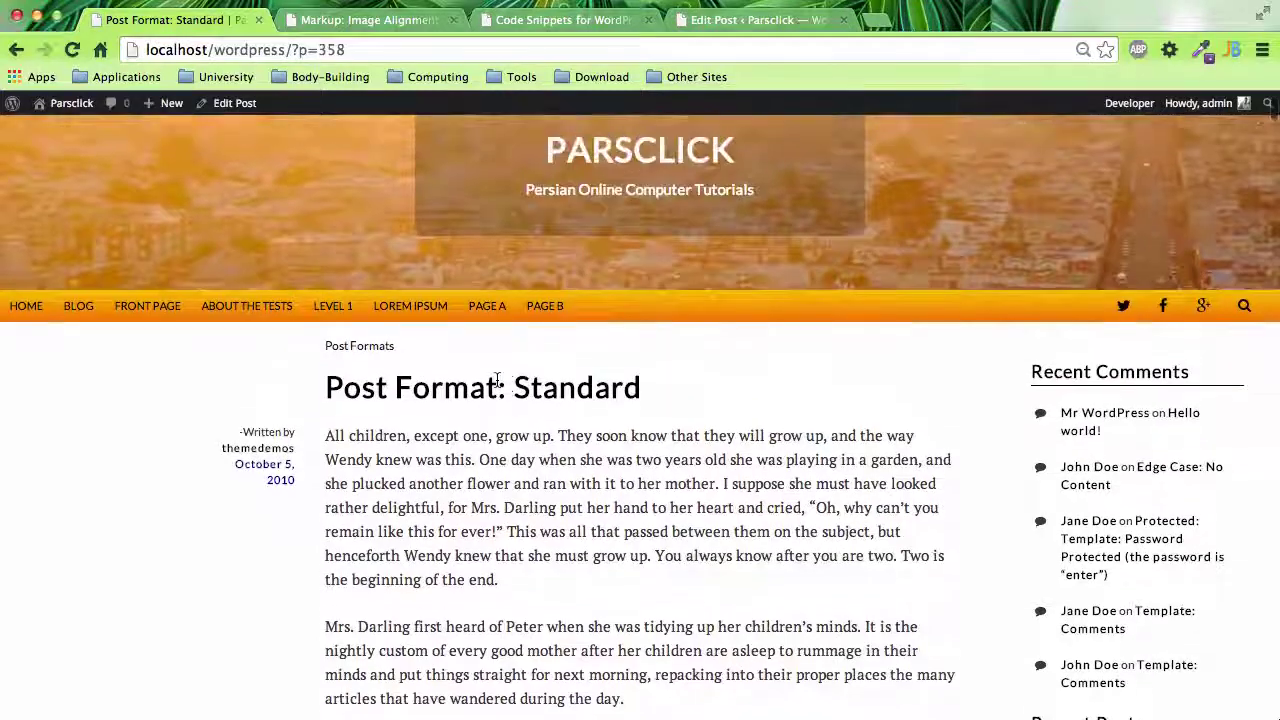
pyautogui.scroll(-3, 438, 462)
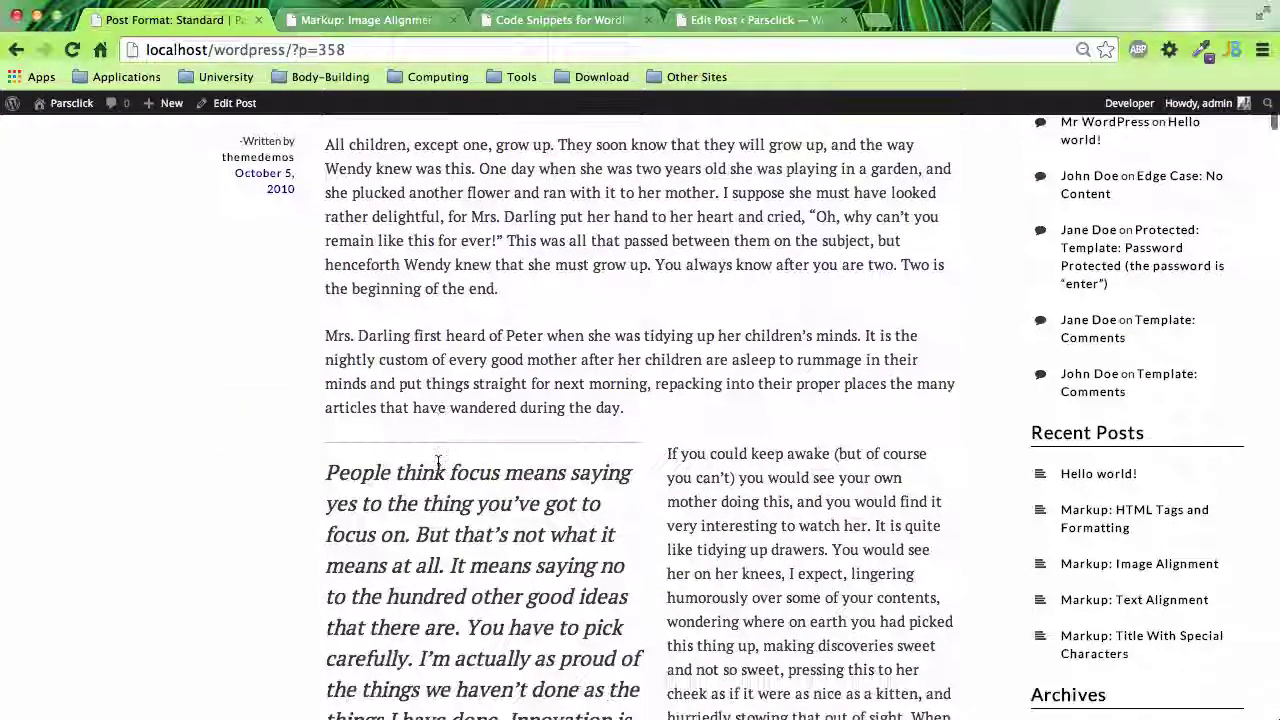
# Preview the Screen Shot file from the desktop in Quick Look
pyautogui.press('F11')
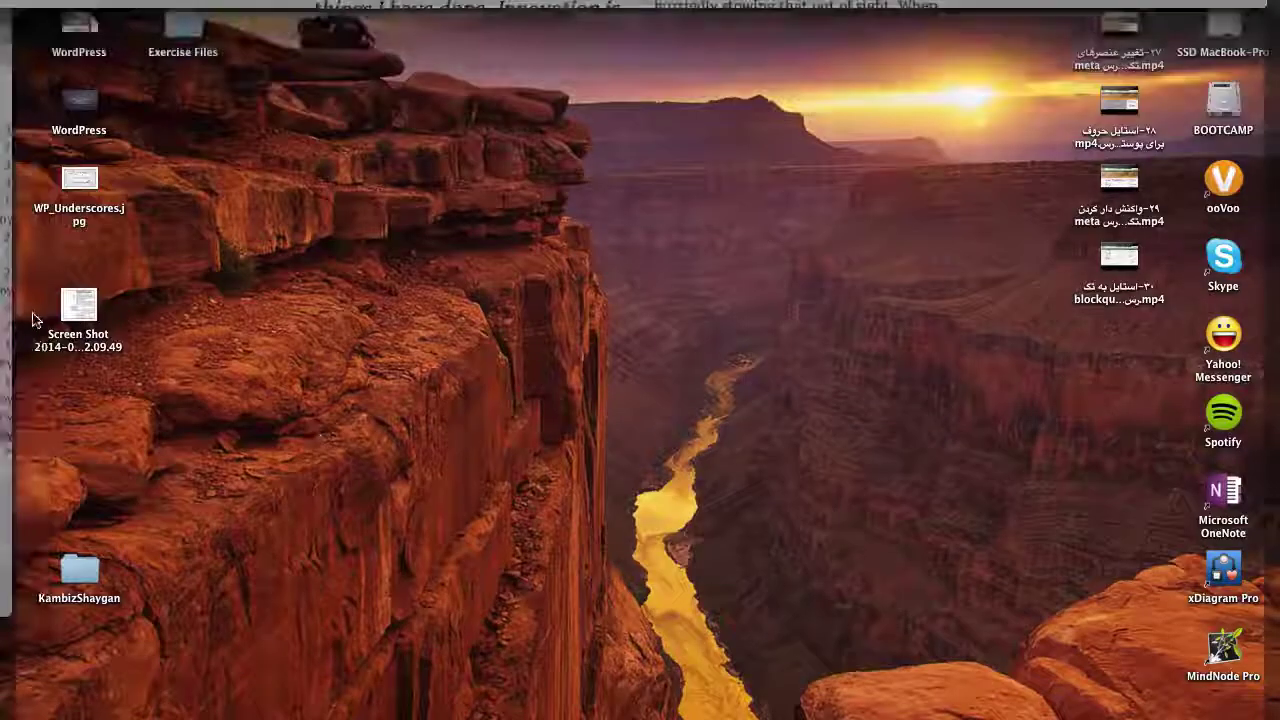
pyautogui.click(76, 305)
pyautogui.press('space')
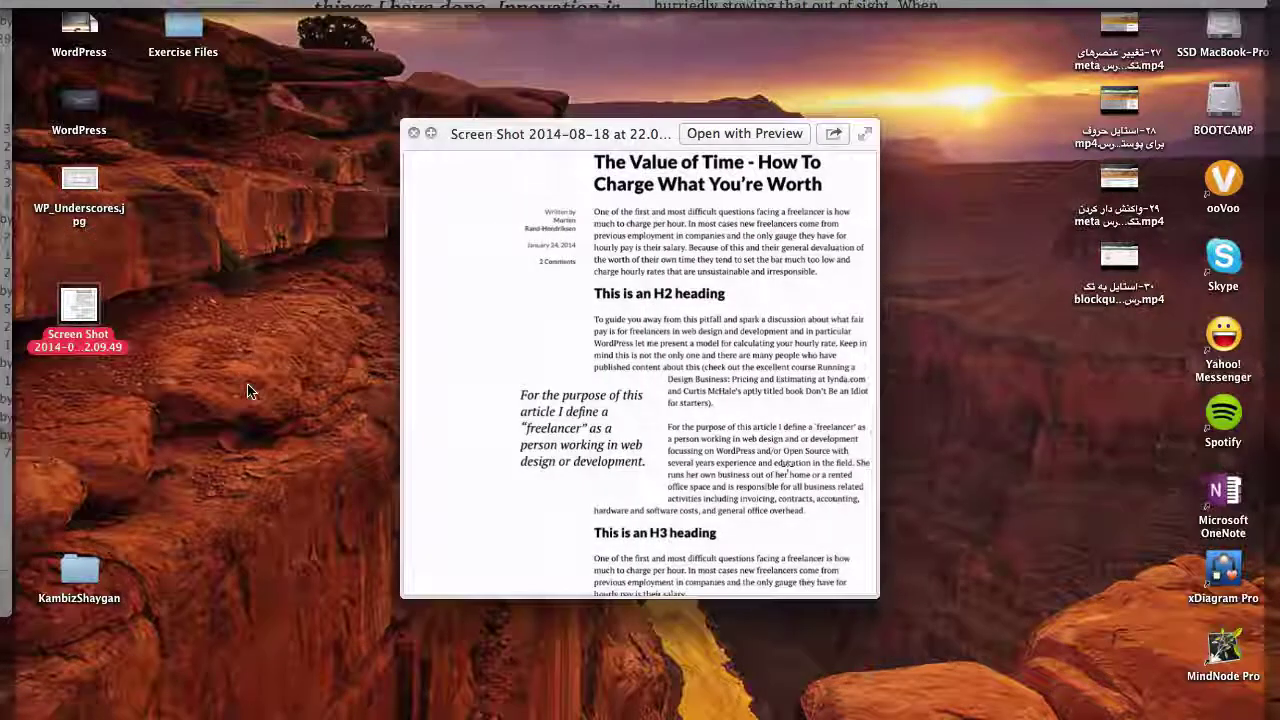
# Enlarge the Quick Look screenshot preview and move it up over the browser
pyautogui.press('F11')
pyautogui.scroll(3, 606, 298)
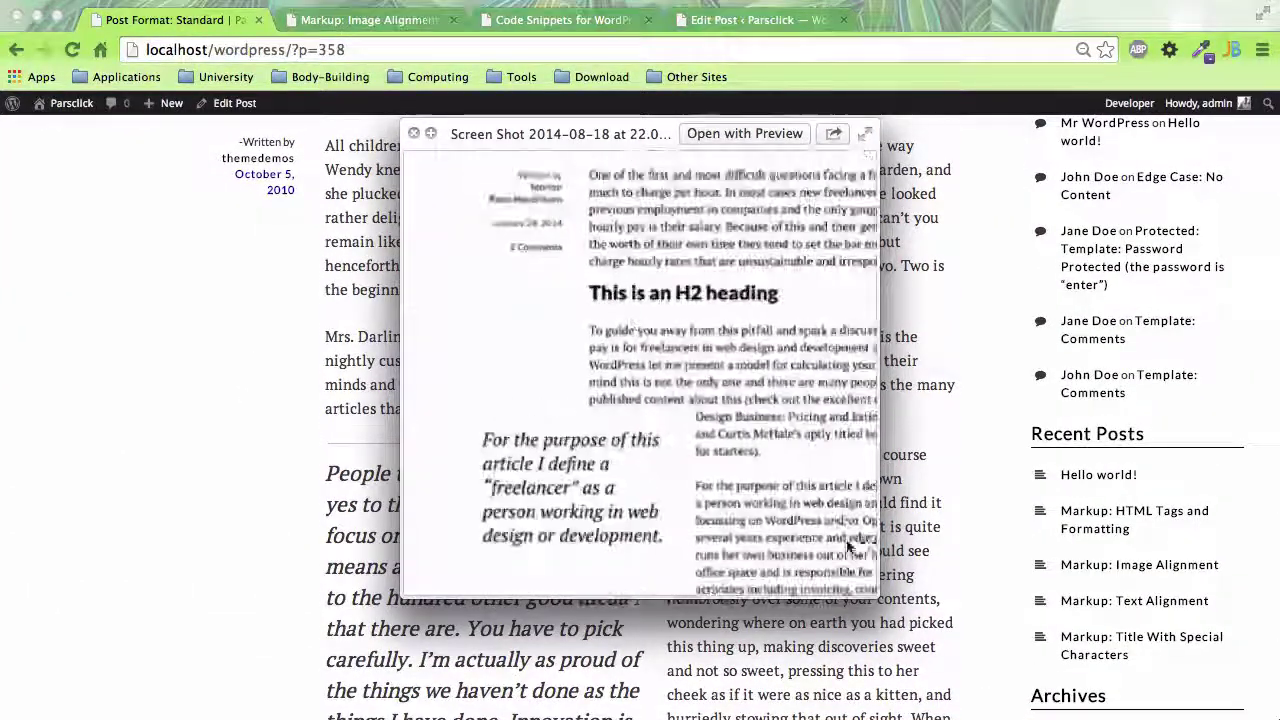
pyautogui.moveTo(874, 600); pyautogui.dragTo(1222, 716)
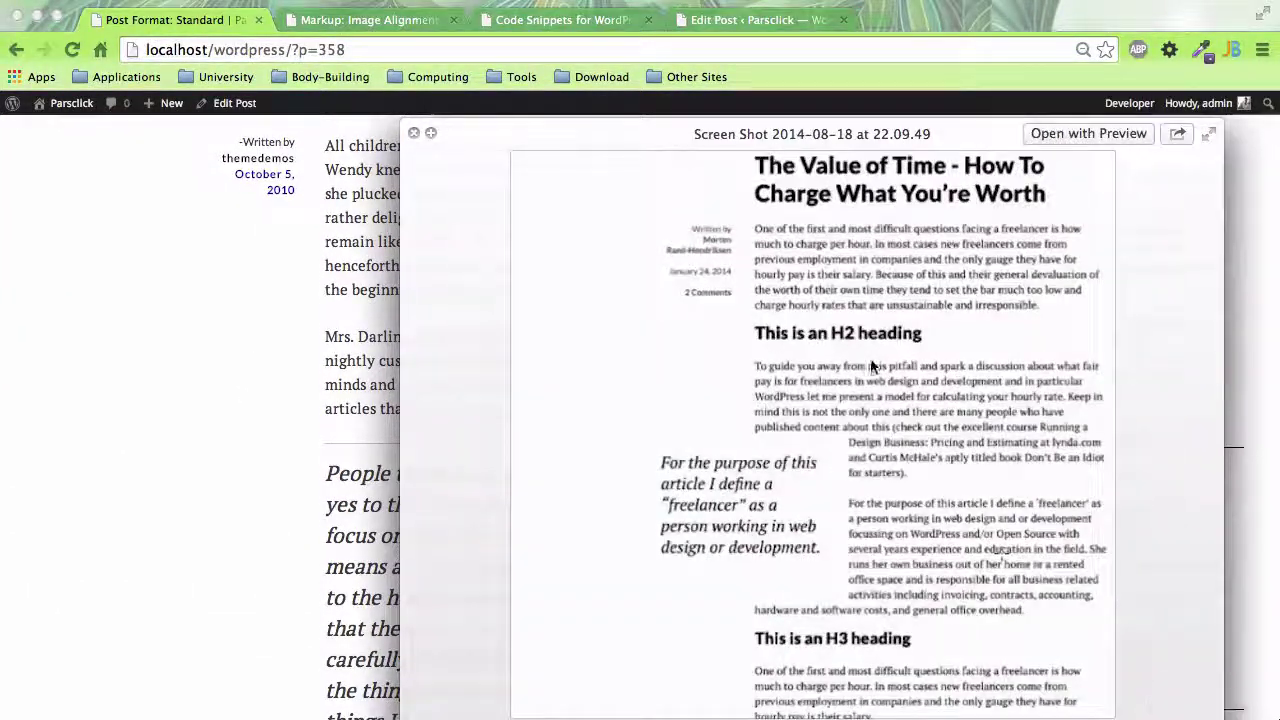
pyautogui.moveTo(720, 132); pyautogui.dragTo(473, 45)
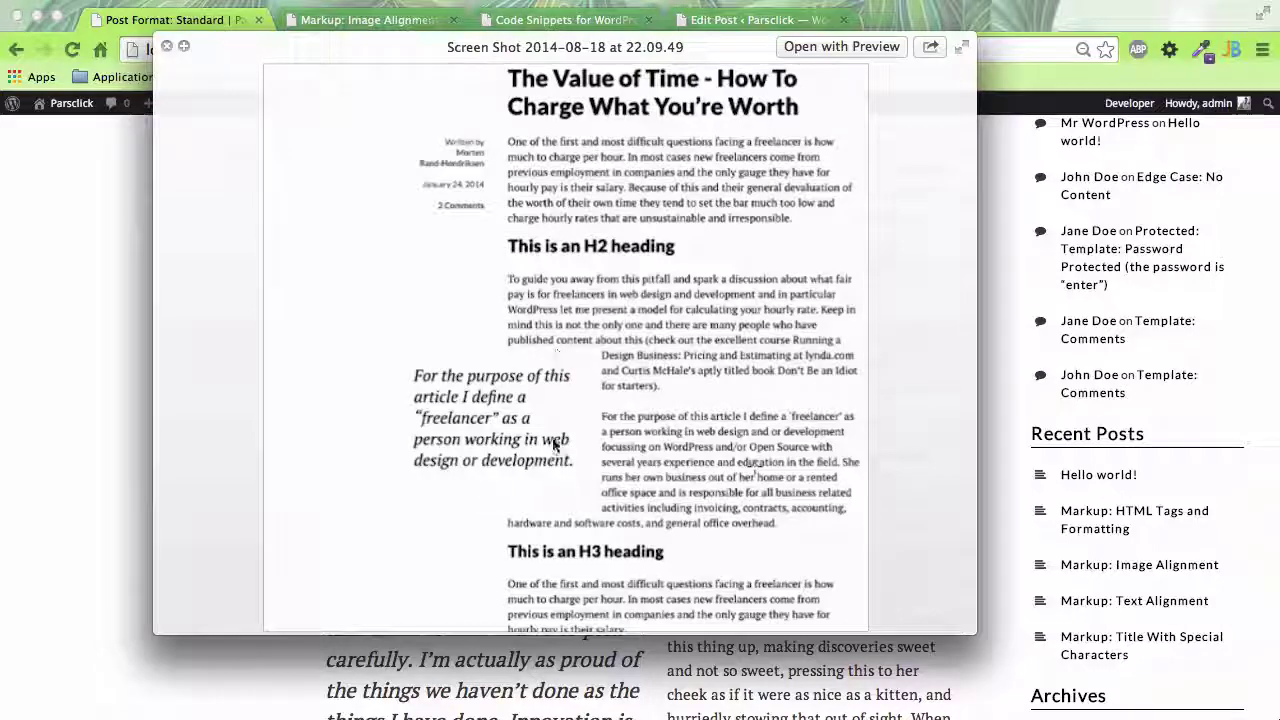
# Close the preview and compare the post with style.css in IntelliJ
pyautogui.press('space')
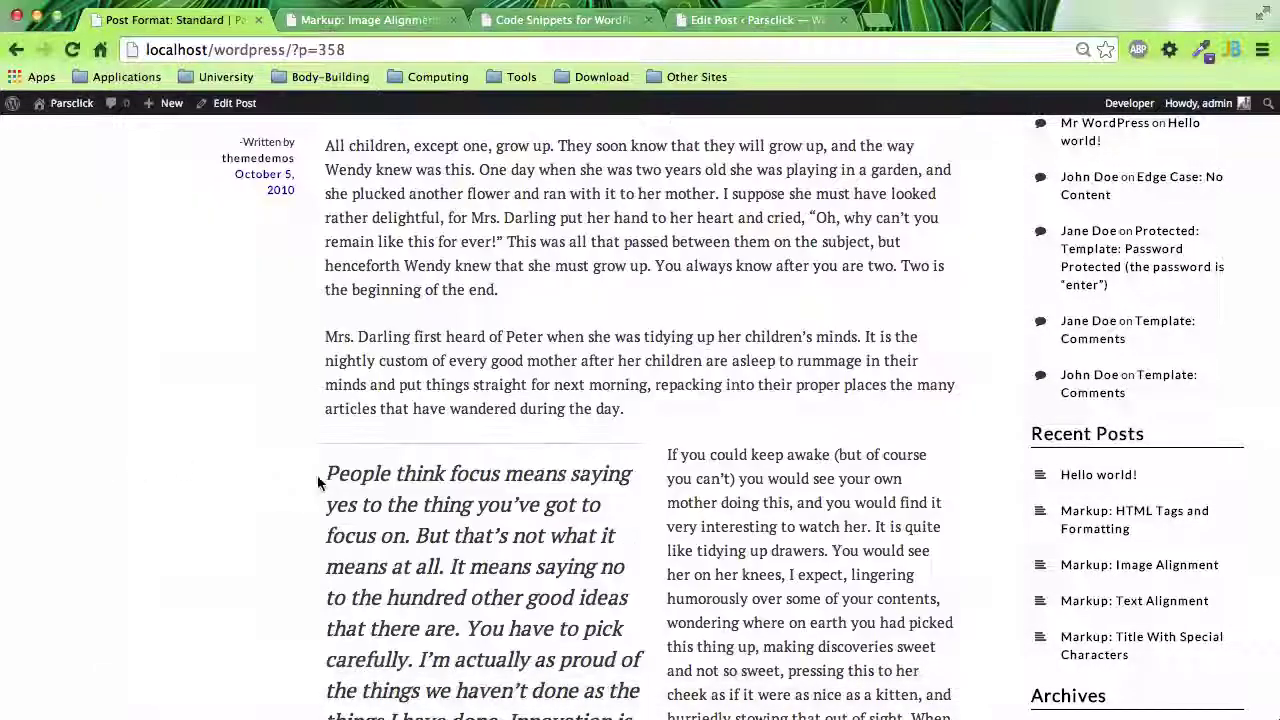
pyautogui.scroll(-2, 149, 371)
pyautogui.scroll(-2, 149, 371)
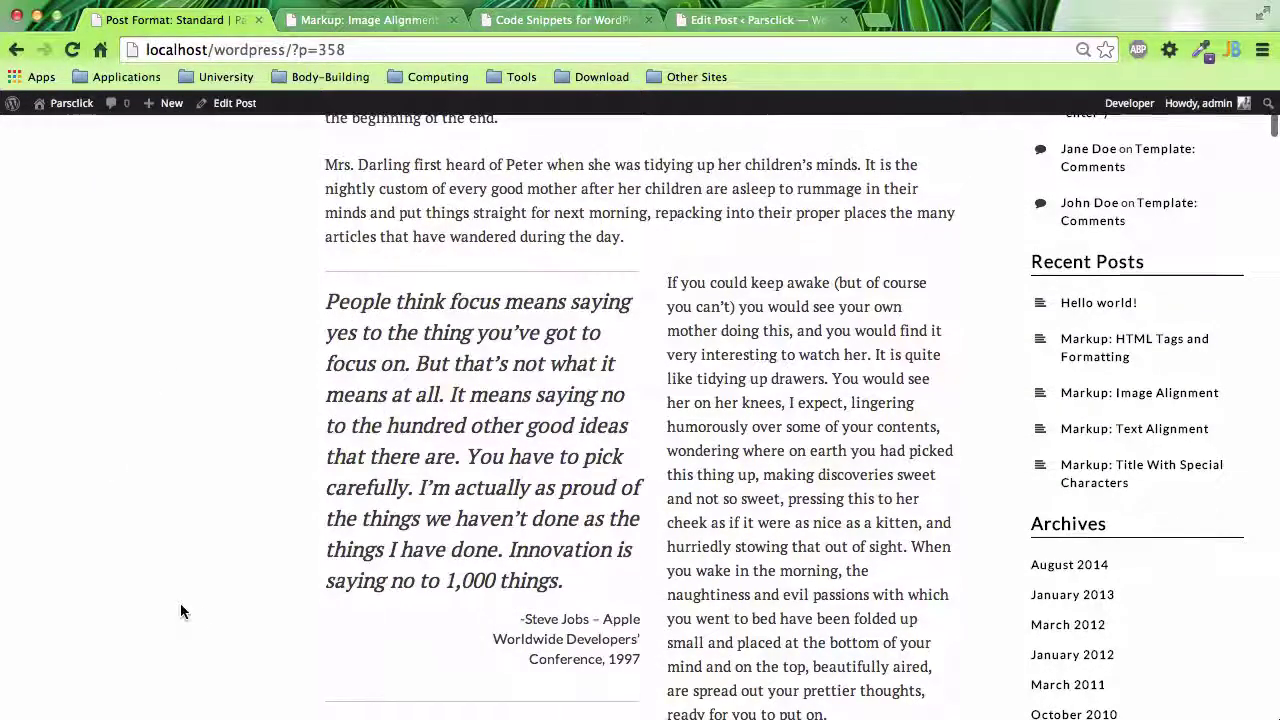
pyautogui.scroll(3, 180, 605)
pyautogui.scroll(-3, 330, 655)
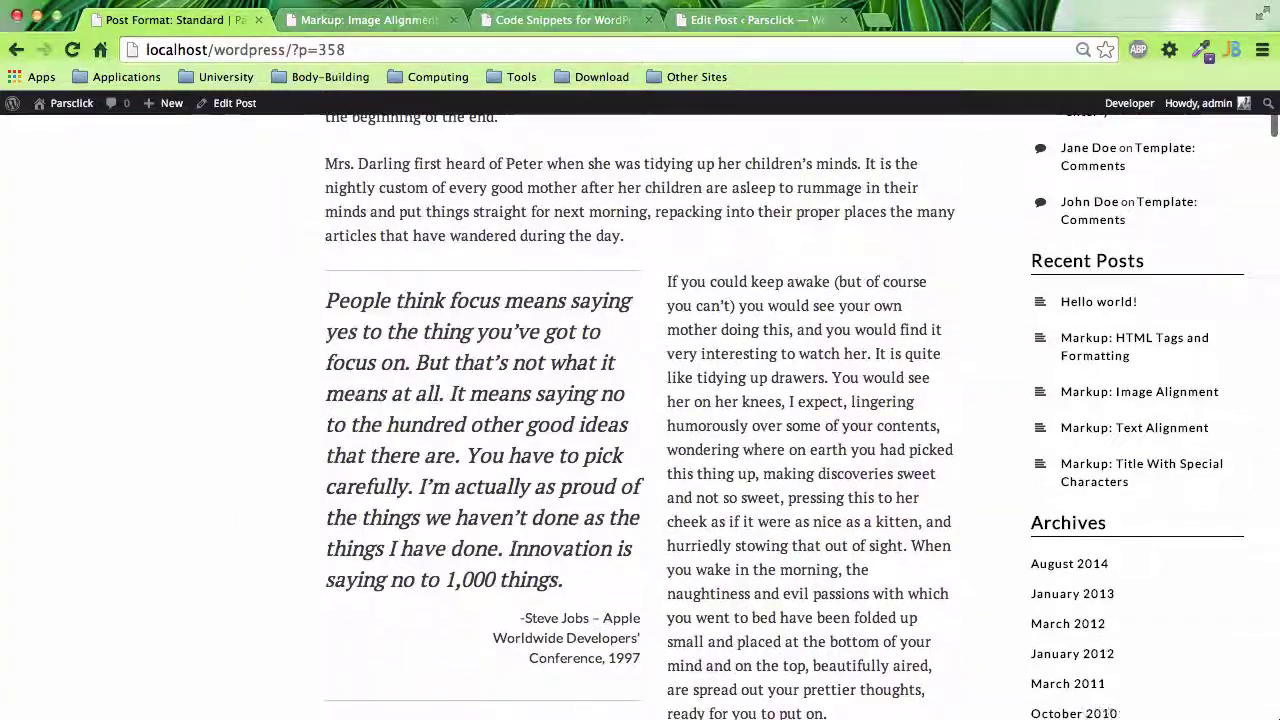
pyautogui.click(1146, 718)
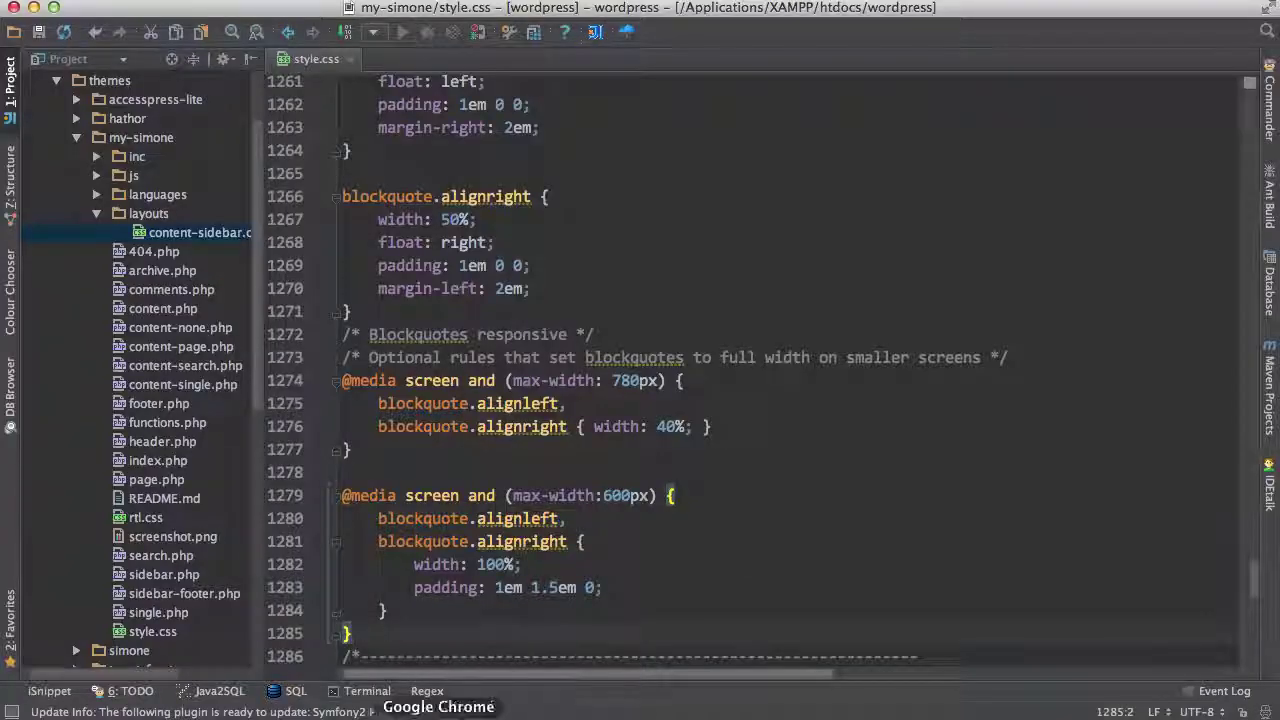
pyautogui.click(507, 712)
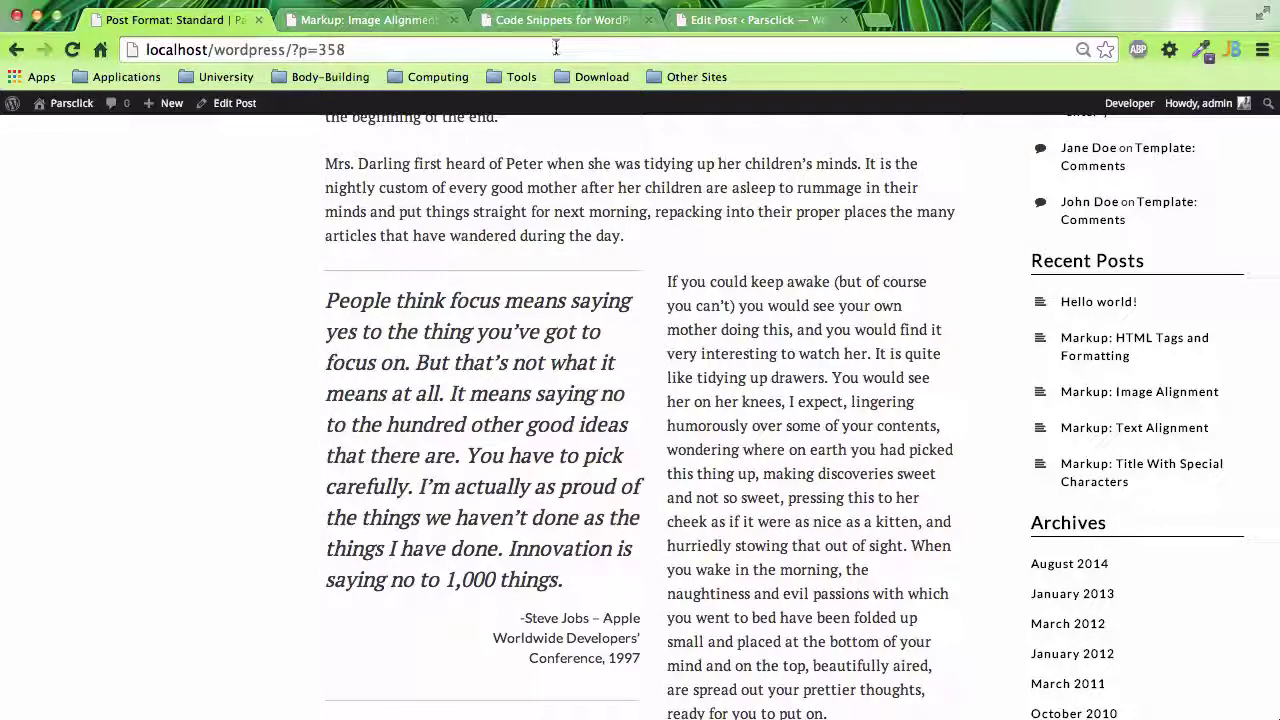
# Bring the screenshot preview back through Mission Control, close it, and return to Code Snippets
pyautogui.hotkey('ctrl', 'Up')
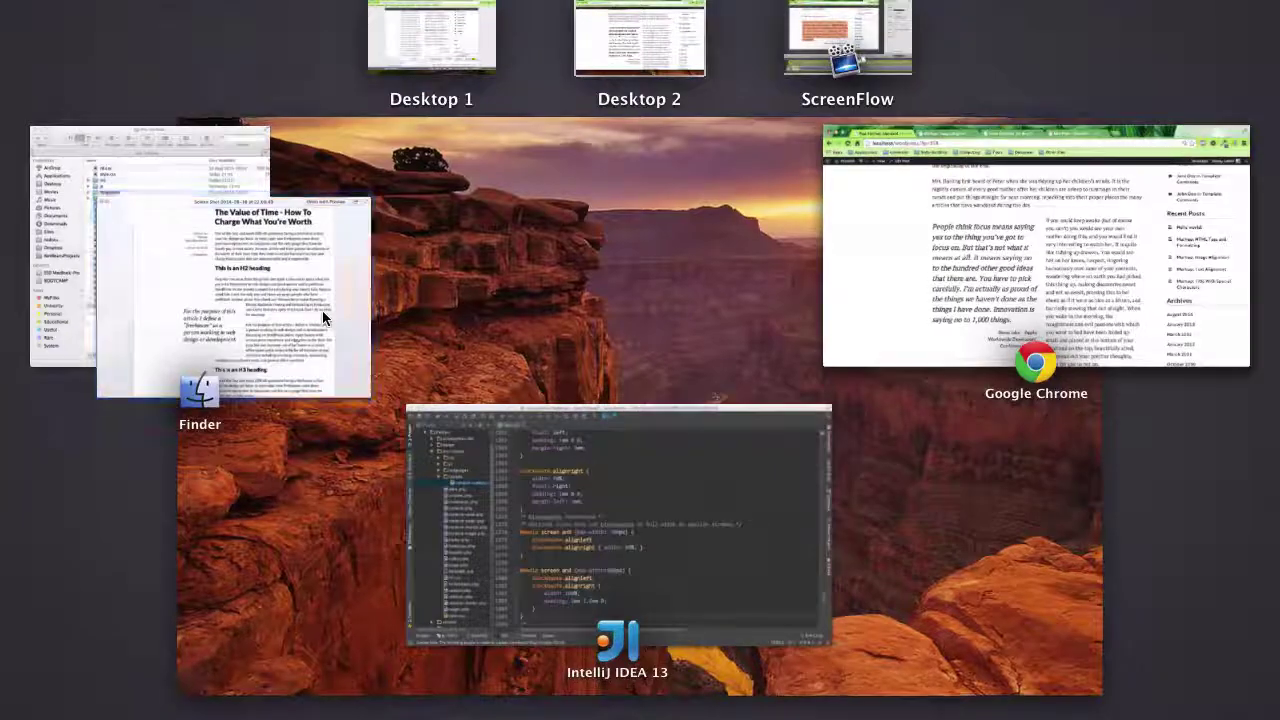
pyautogui.click(323, 314)
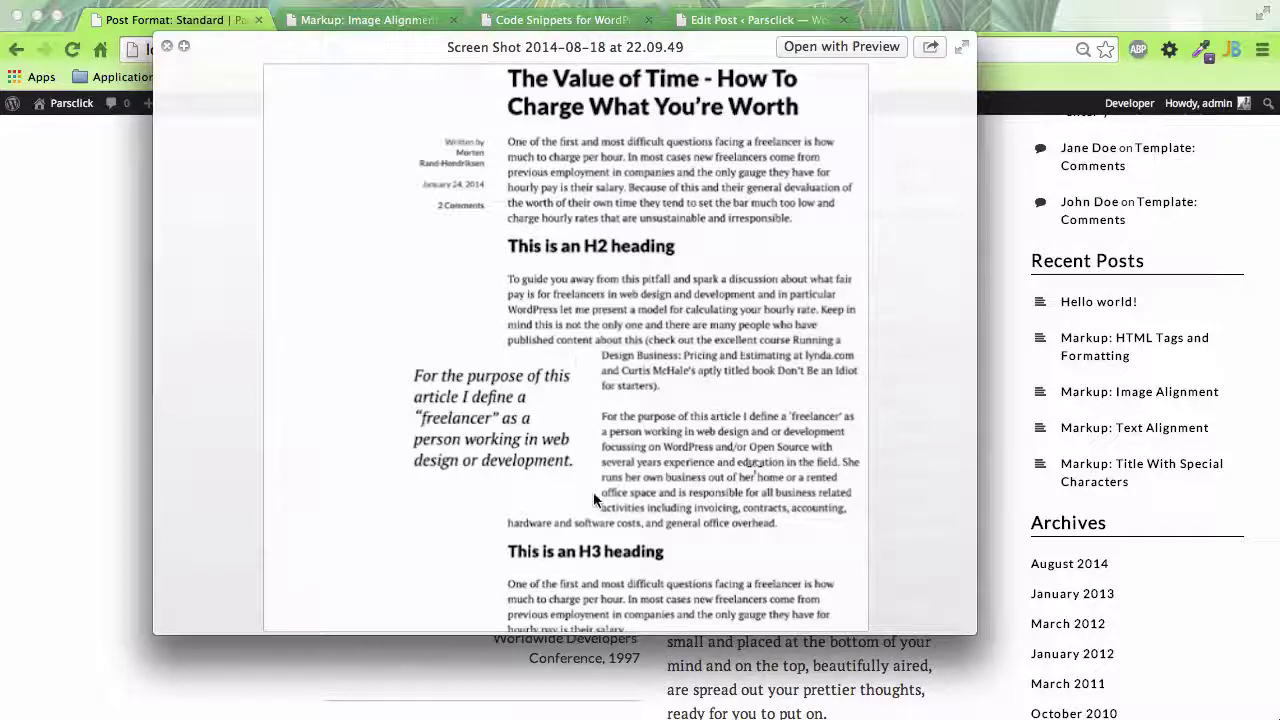
pyautogui.press('Escape')
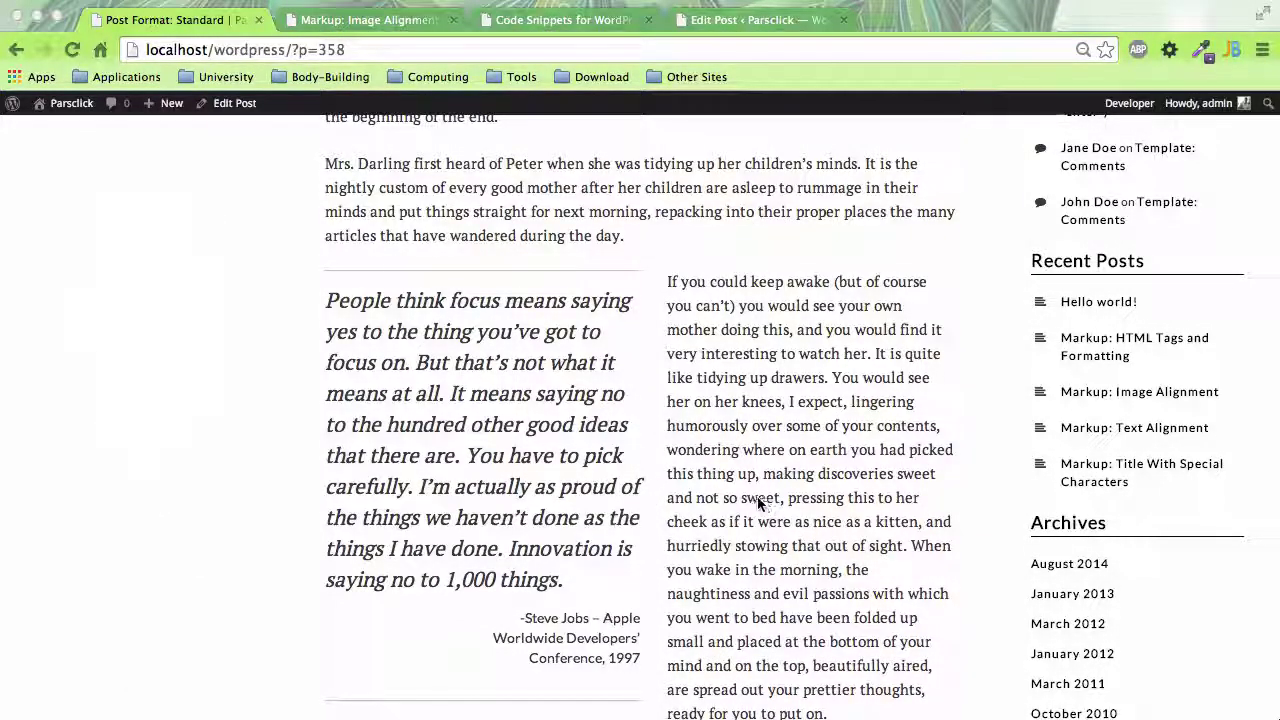
pyautogui.click(565, 20)
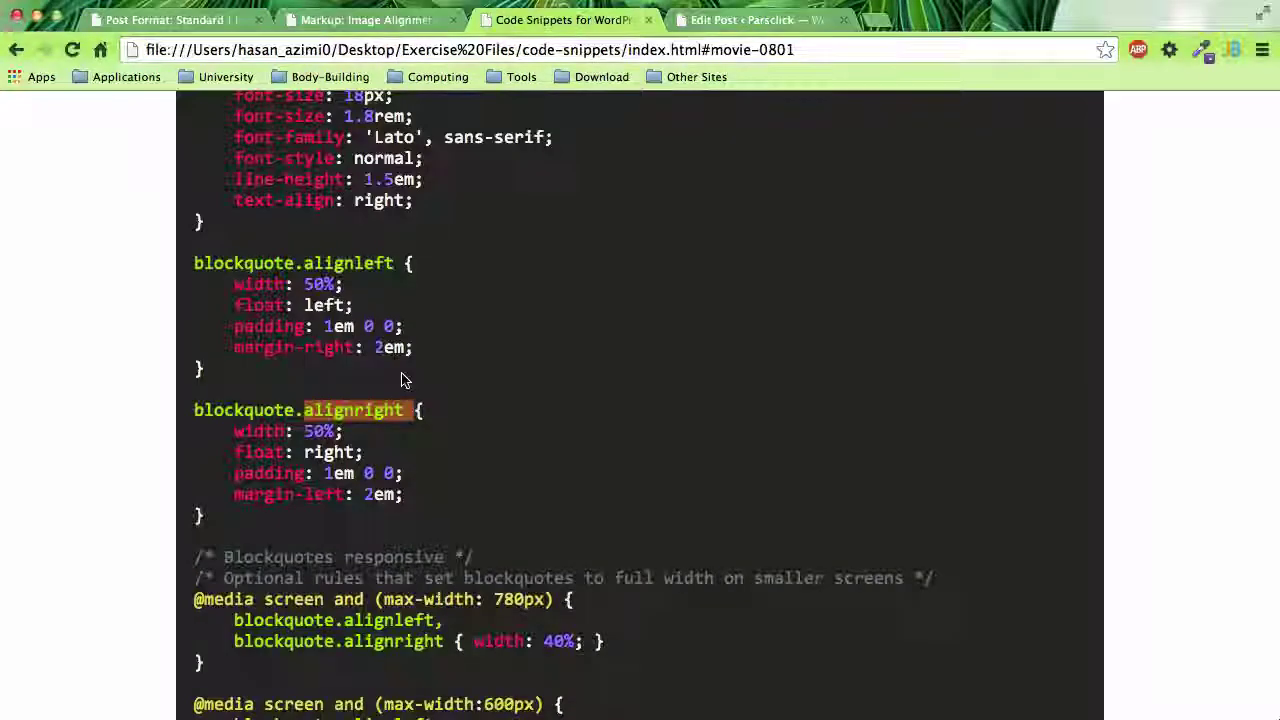
# Scroll to section 31 and highlight the whole alignment CSS block
pyautogui.scroll(-5, 402, 375)
pyautogui.scroll(-4, 402, 375)
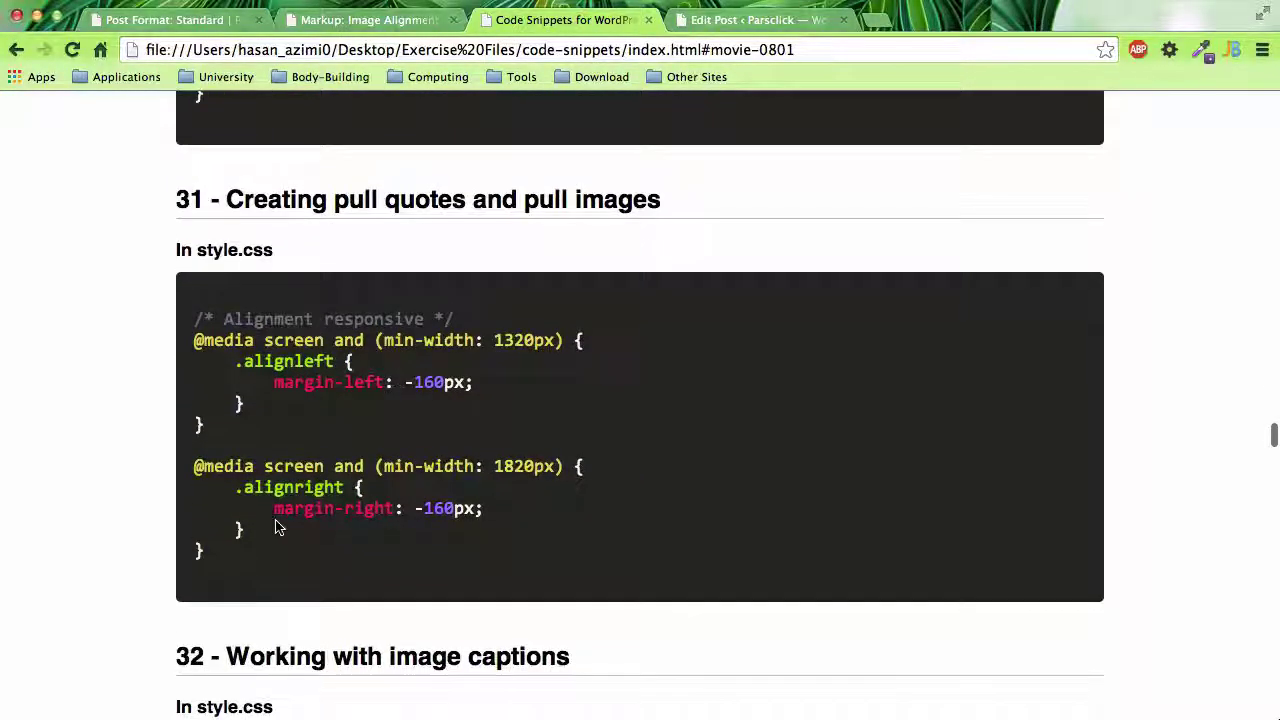
pyautogui.moveTo(204, 552); pyautogui.dragTo(181, 316)
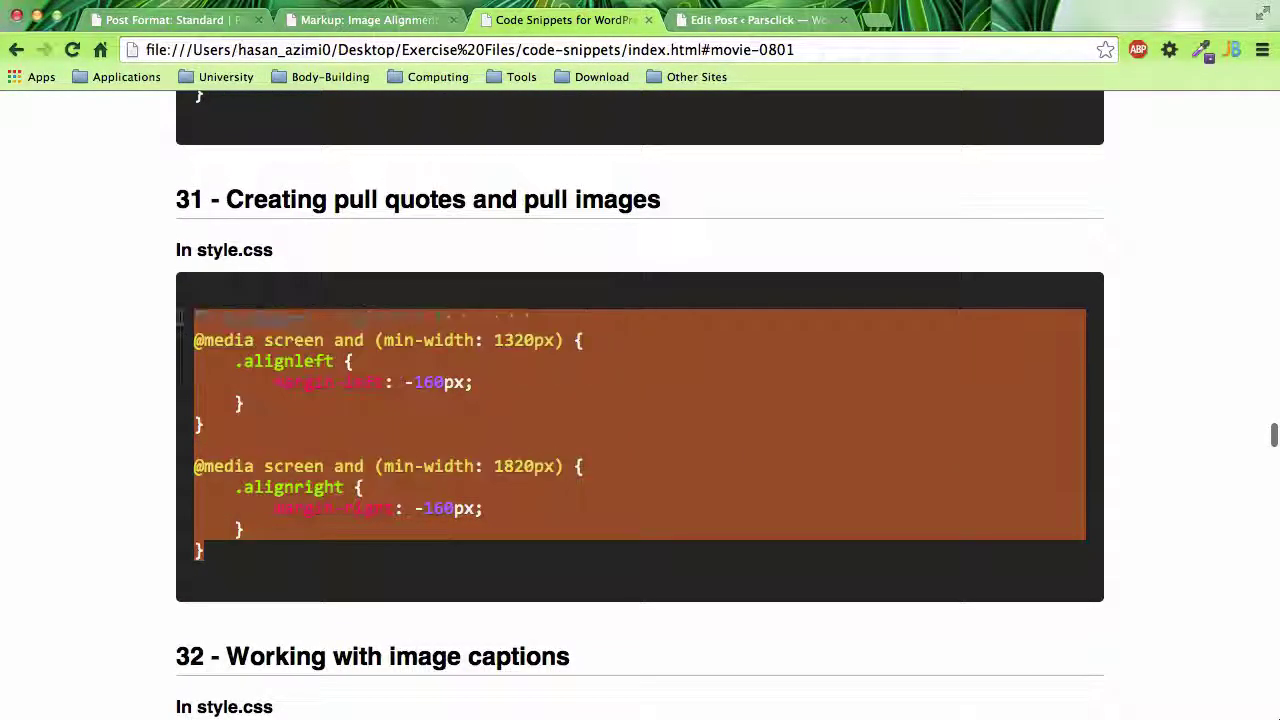
pyautogui.click(311, 428)
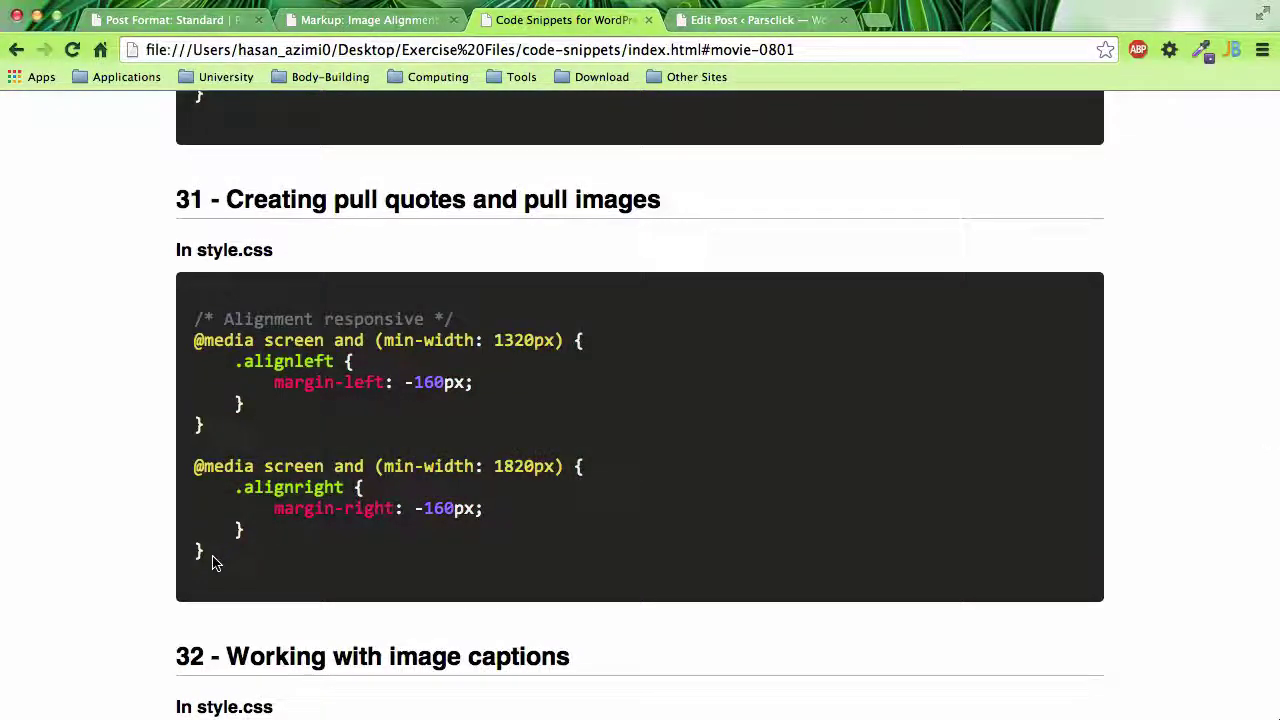
pyautogui.moveTo(212, 562); pyautogui.dragTo(188, 318)
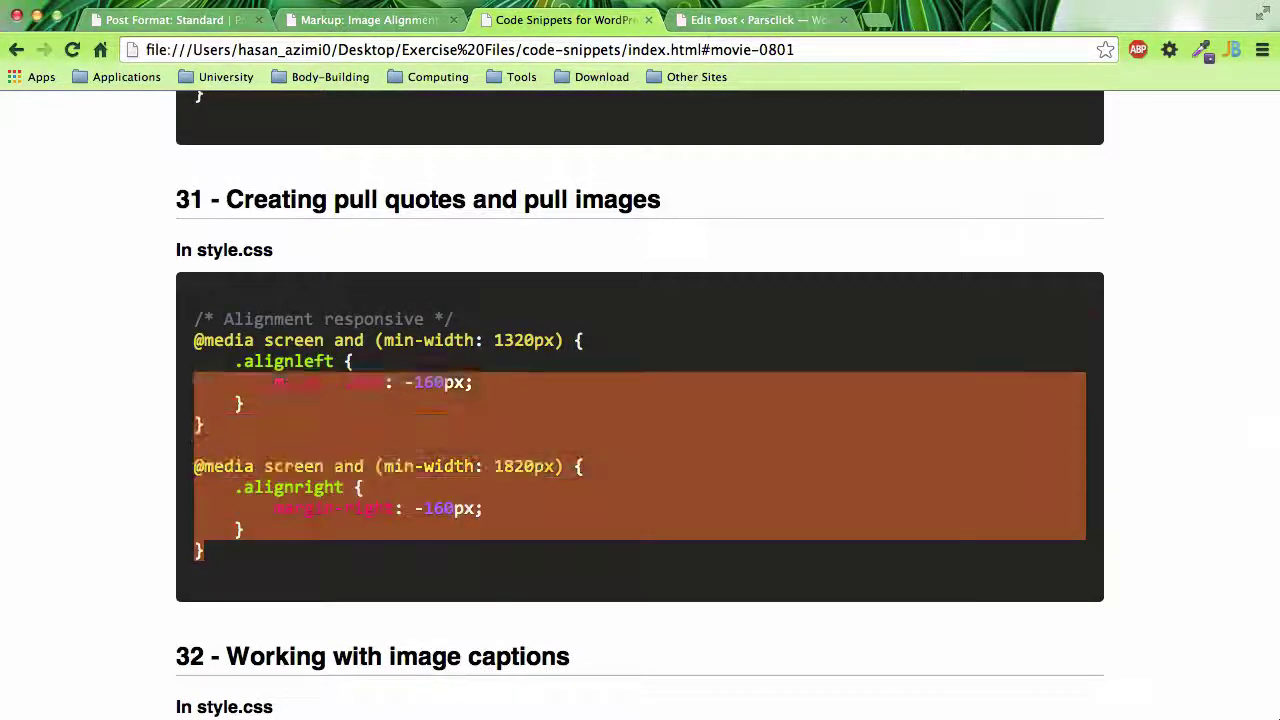
pyautogui.click(388, 449)
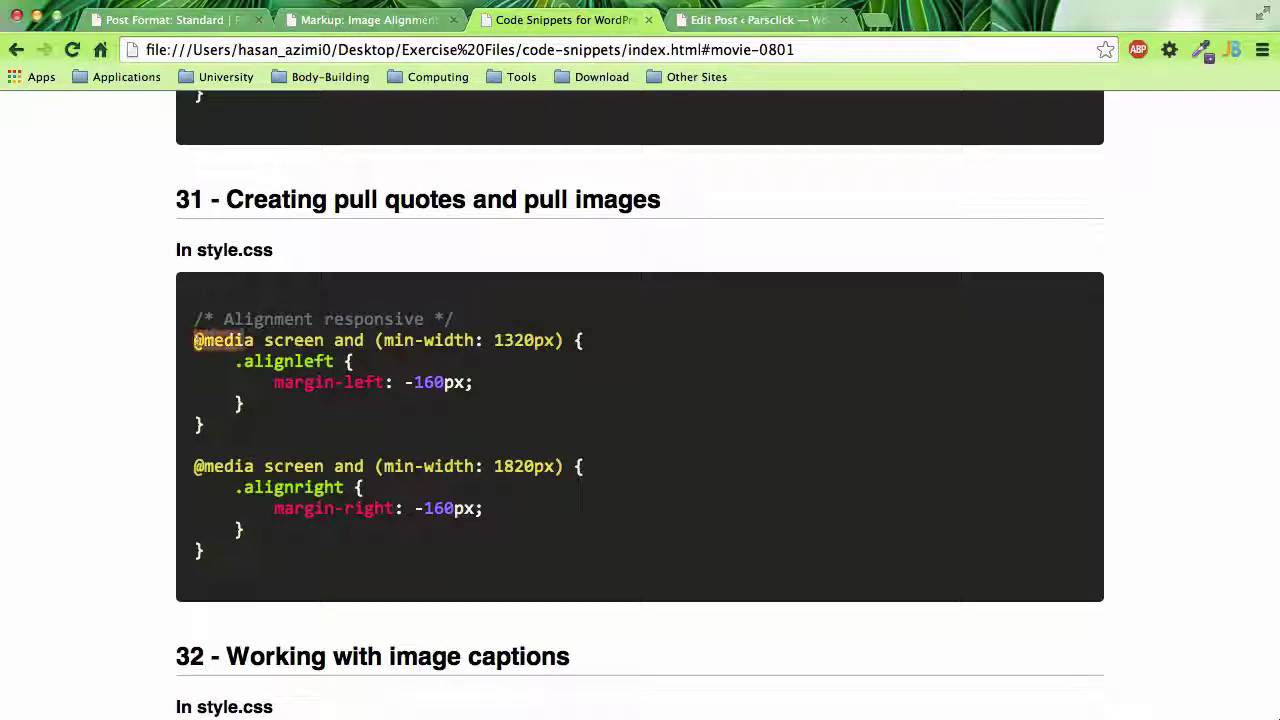
pyautogui.moveTo(243, 340); pyautogui.dragTo(325, 340)
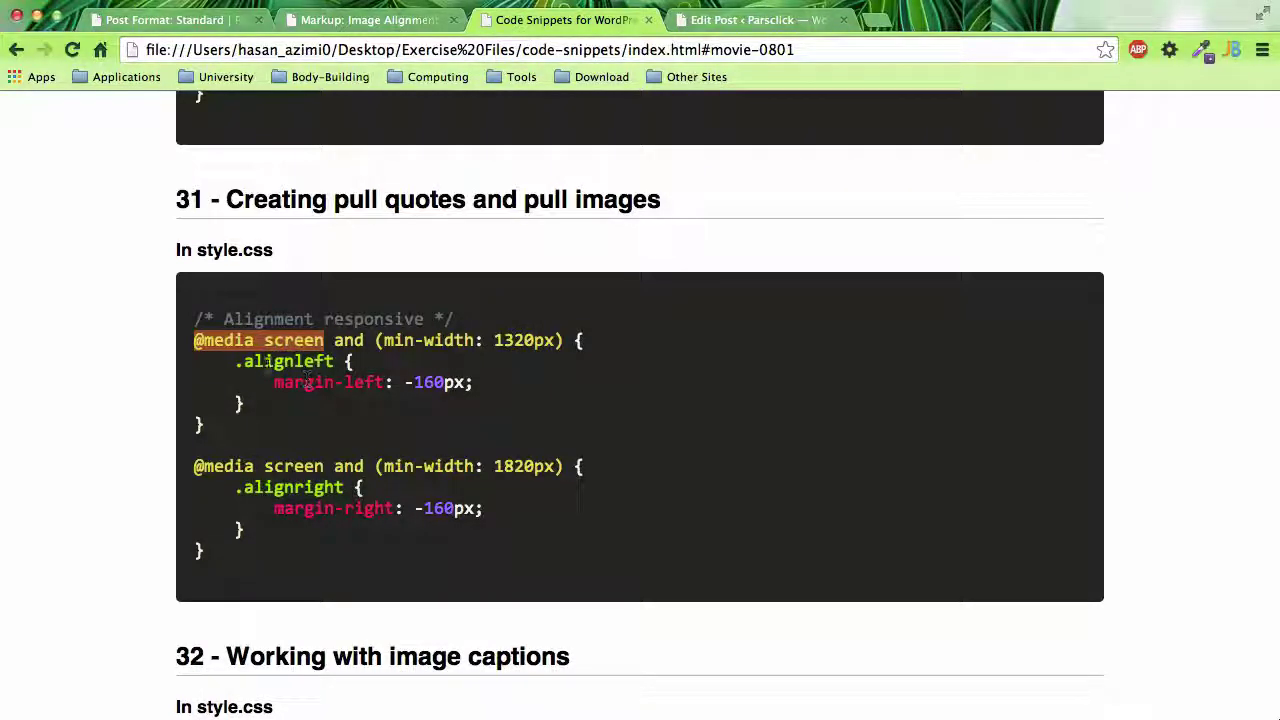
pyautogui.moveTo(274, 382); pyautogui.dragTo(446, 391)
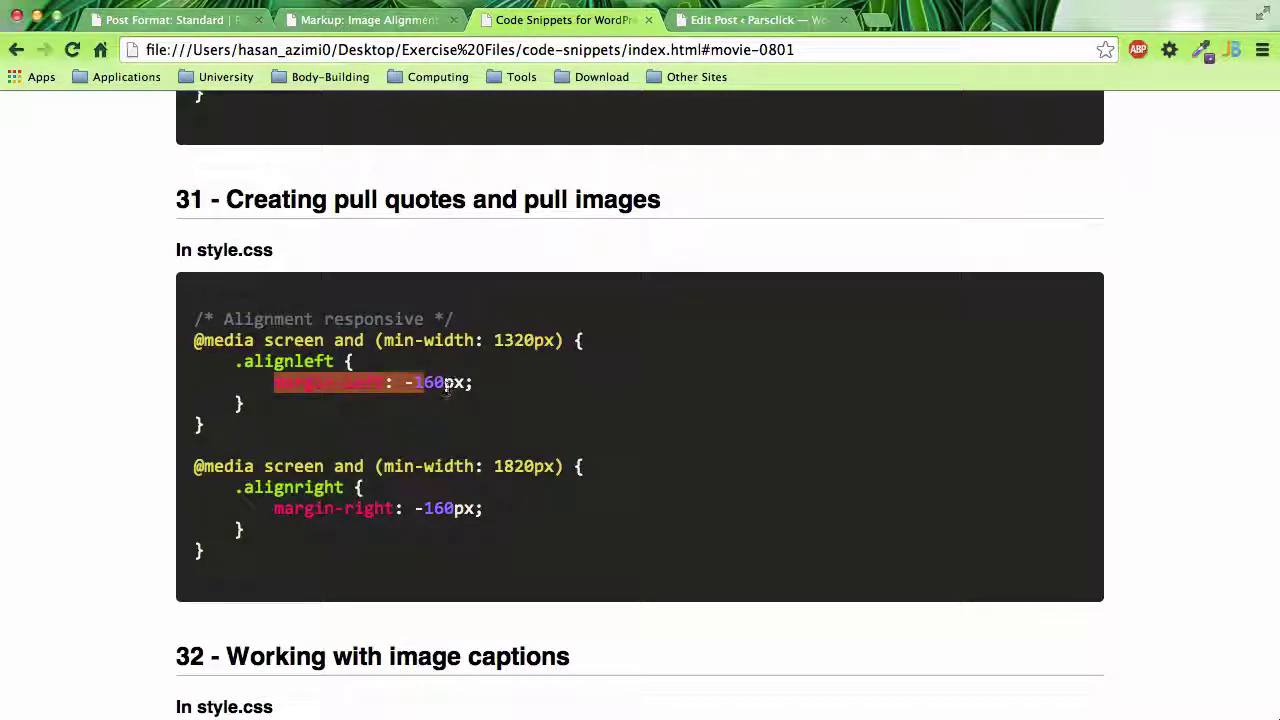
pyautogui.click(710, 5)
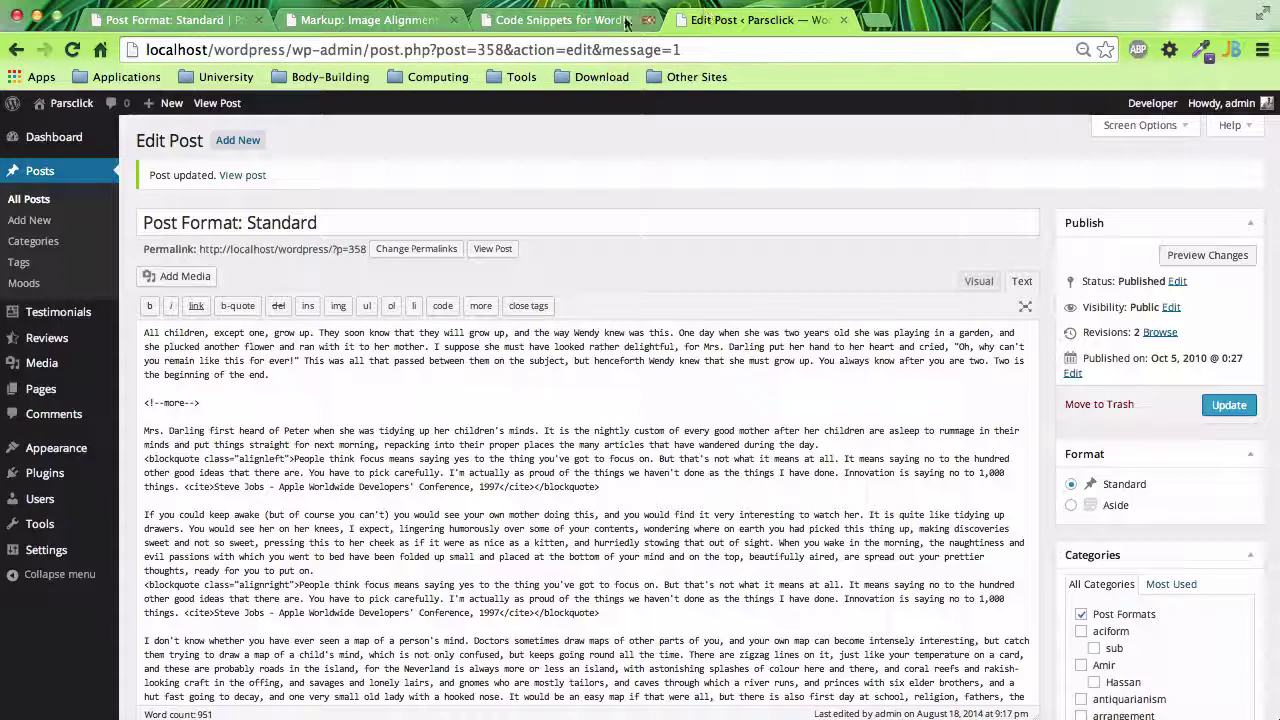
# Check the blockquote markup in the Text editor, then close the Edit Post tab
pyautogui.scroll(-3, 604, 263)
pyautogui.scroll(3, 620, 260)
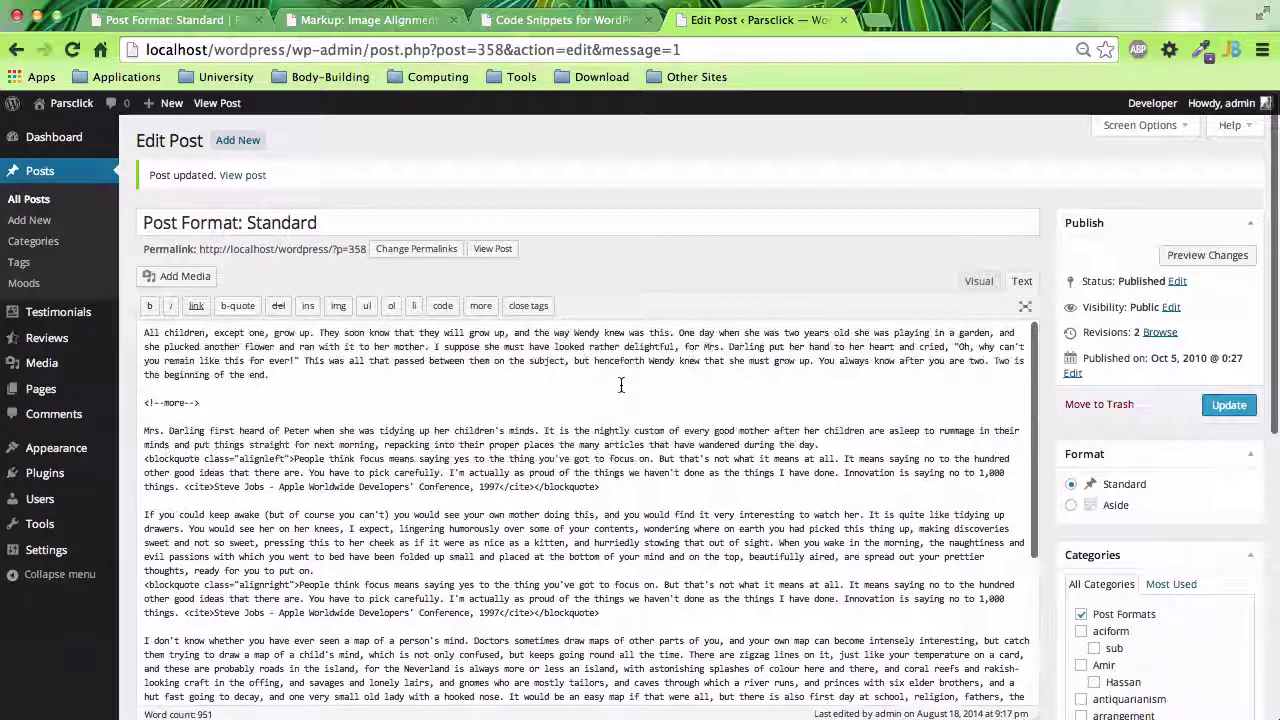
pyautogui.scroll(-3, 645, 256)
pyautogui.scroll(5, 646, 258)
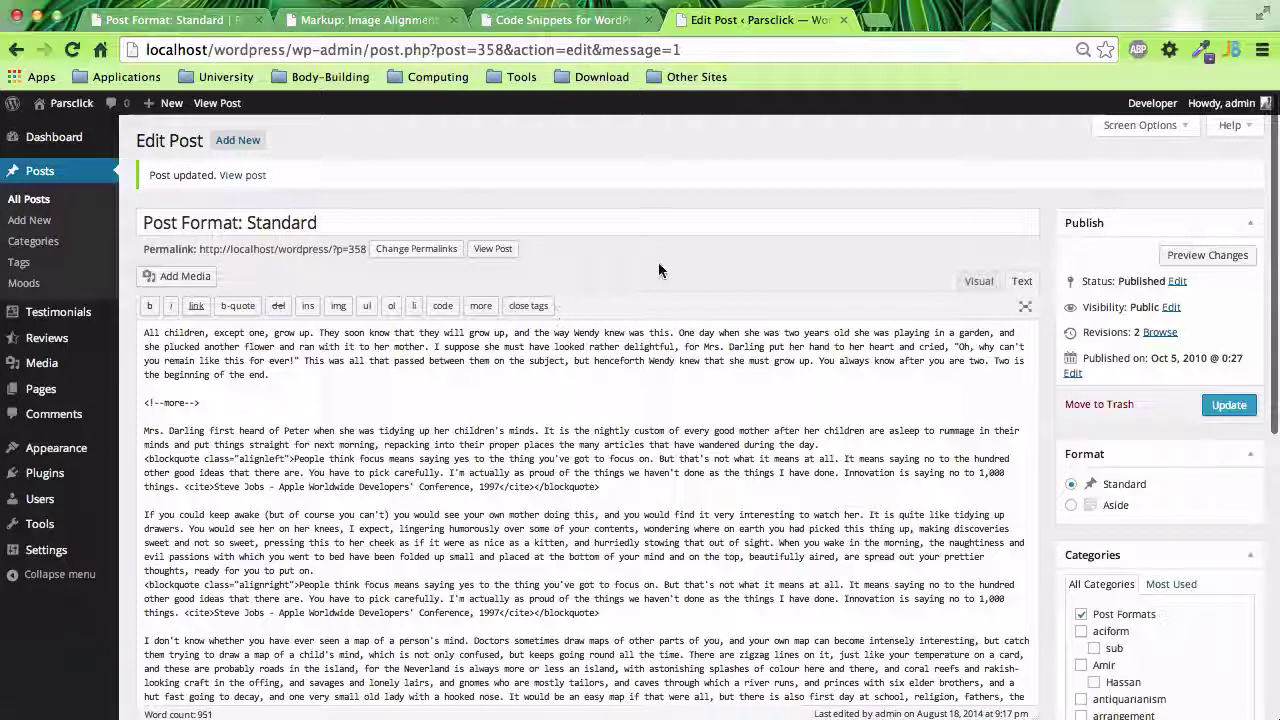
pyautogui.click(844, 20)
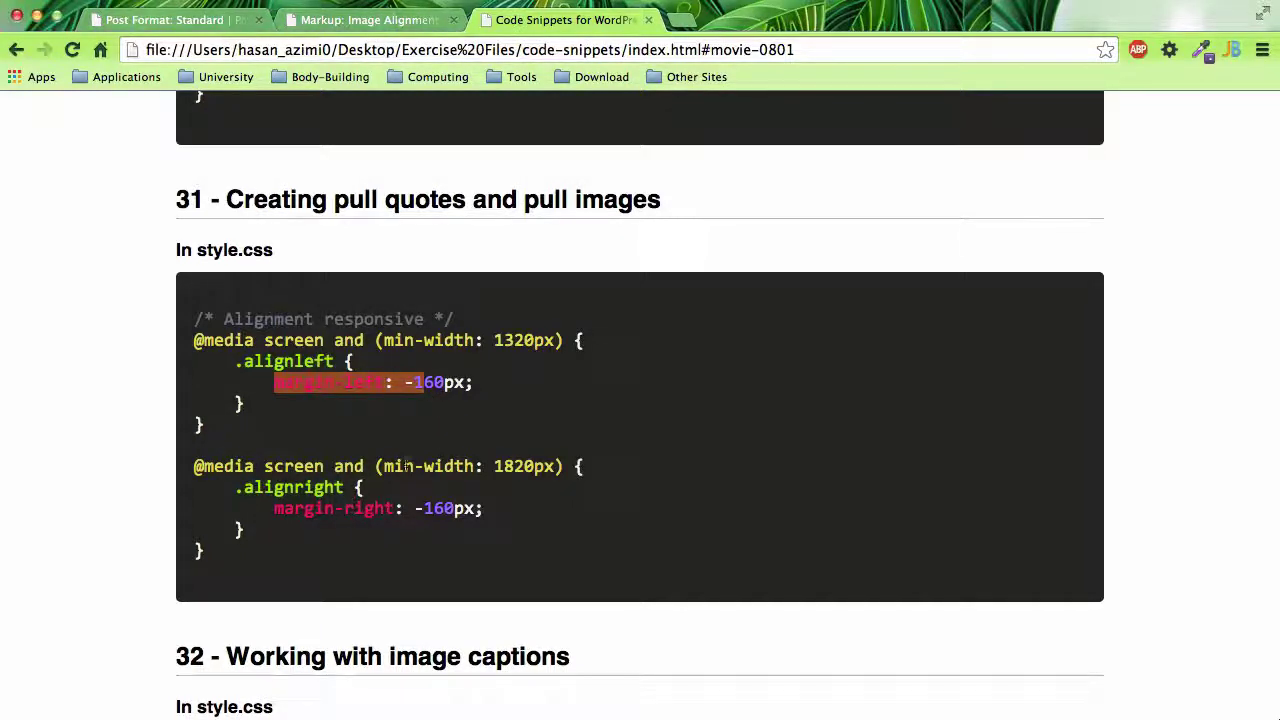
# Highlight the 1820px breakpoint width, then switch to the Markup: Image Alignment post
pyautogui.moveTo(492, 466); pyautogui.dragTo(523, 464)
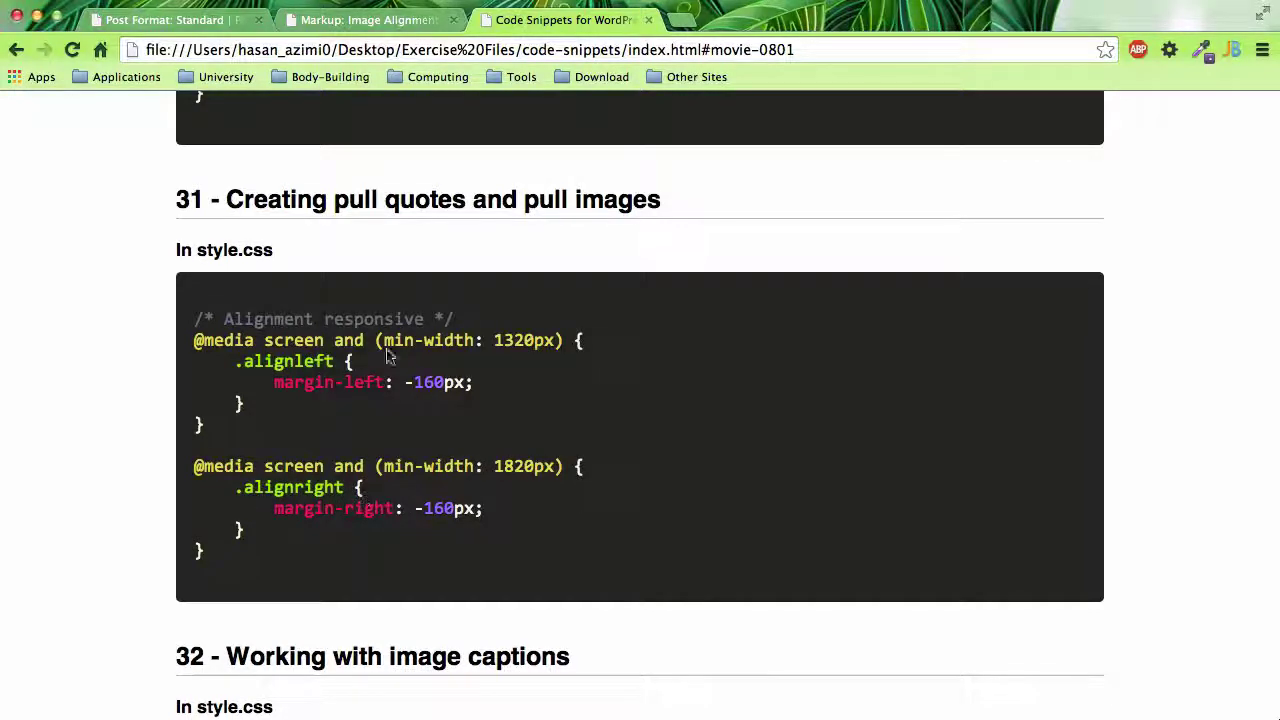
pyautogui.click(368, 12)
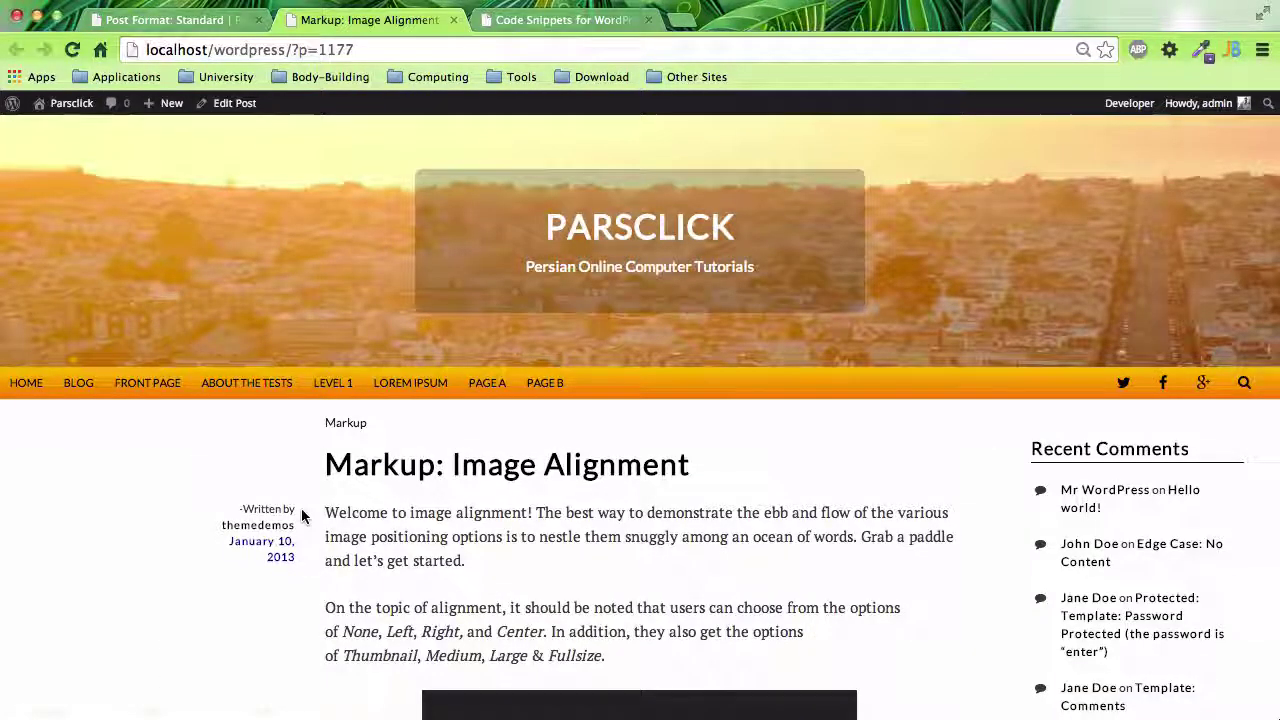
# Scroll through the Post Format: Standard post's left and right Steve Jobs pull quotes
pyautogui.scroll(-5, 301, 508)
pyautogui.scroll(5, 301, 508)
pyautogui.click(160, 20)
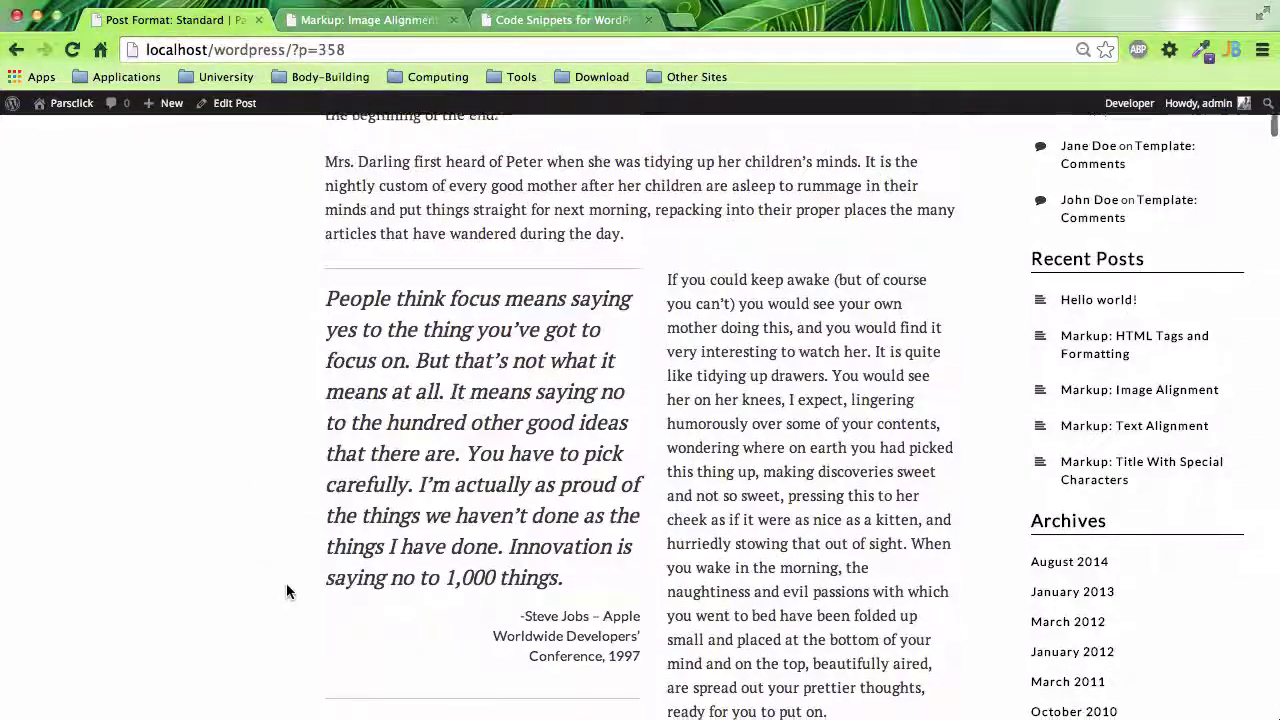
pyautogui.scroll(5, 286, 583)
pyautogui.scroll(-1, 286, 591)
pyautogui.scroll(-8, 286, 591)
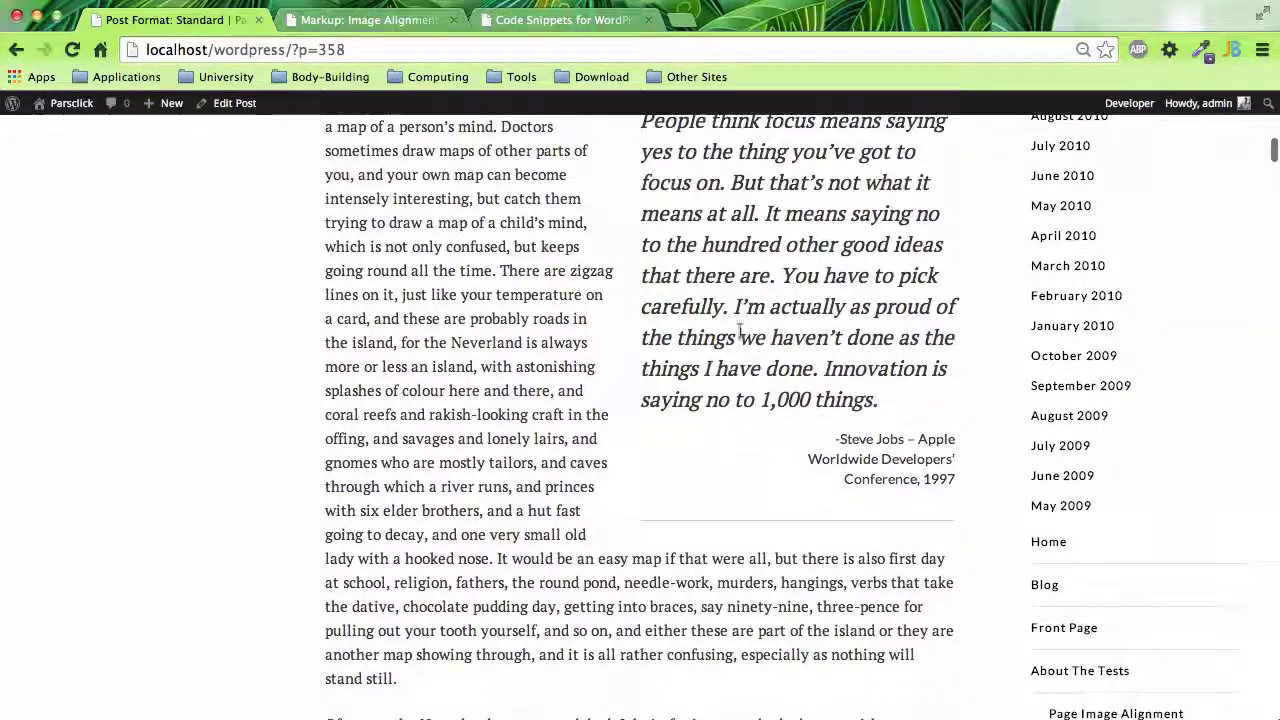
pyautogui.scroll(3, 744, 333)
pyautogui.scroll(1, 744, 333)
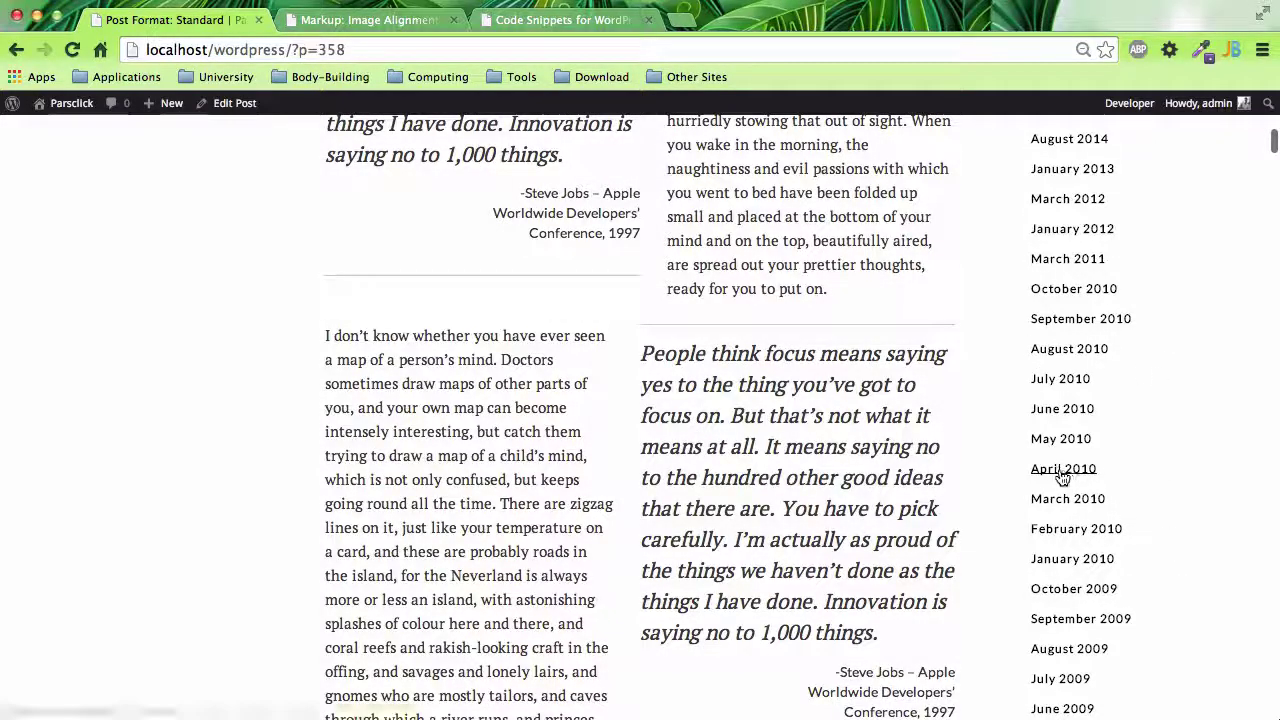
pyautogui.scroll(3, 262, 442)
pyautogui.scroll(2, 263, 450)
pyautogui.scroll(1, 263, 450)
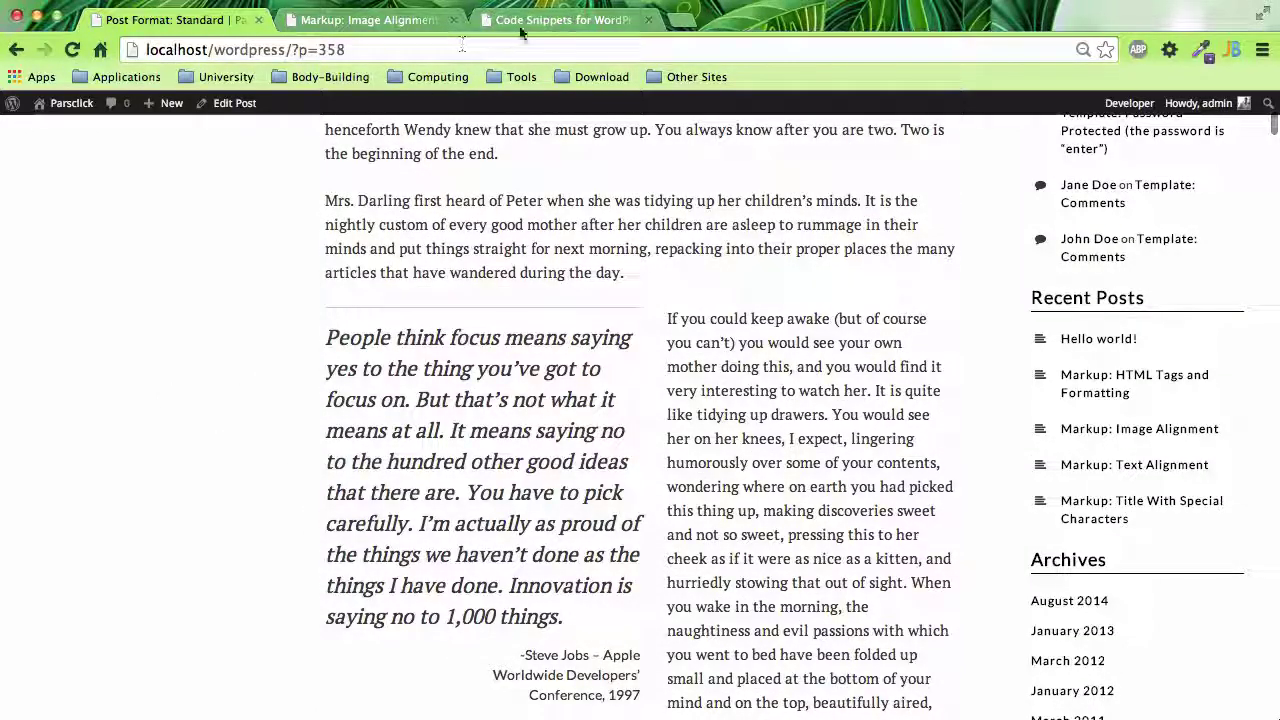
# Glance at the Image Alignment post and pull quote CSS snippet, then return to Post Format: Standard
pyautogui.click(369, 20)
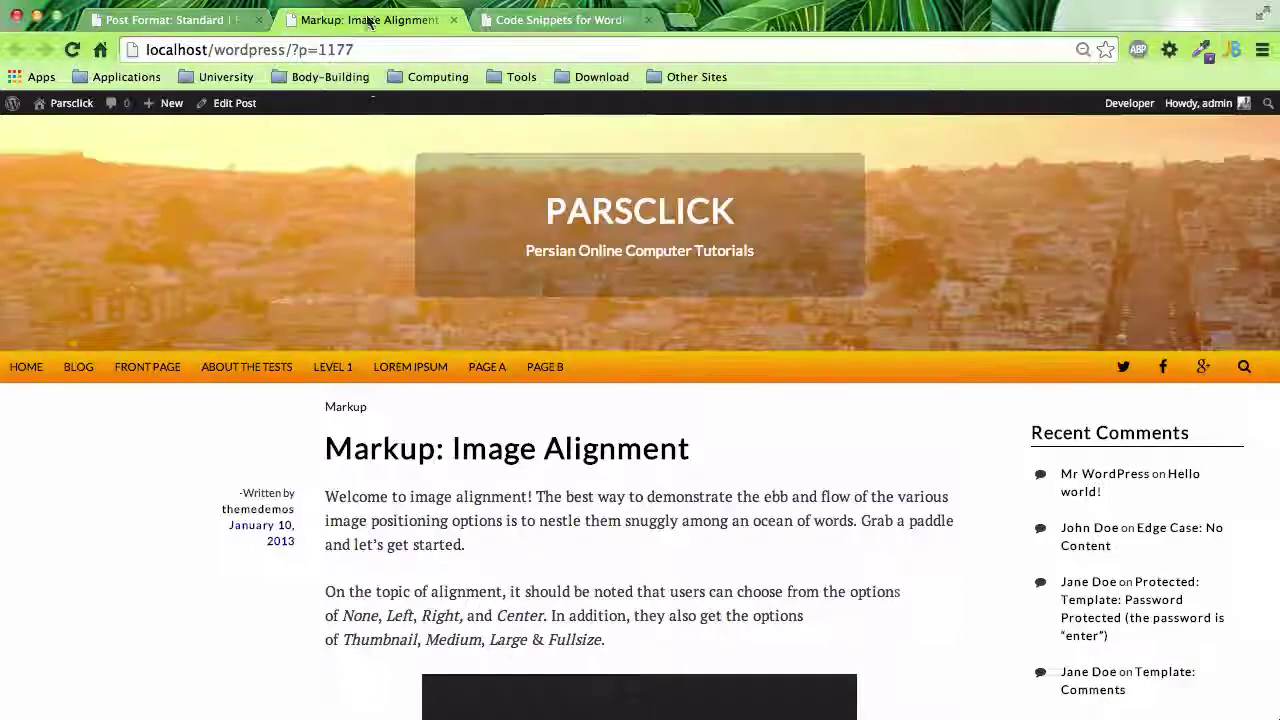
pyautogui.click(531, 21)
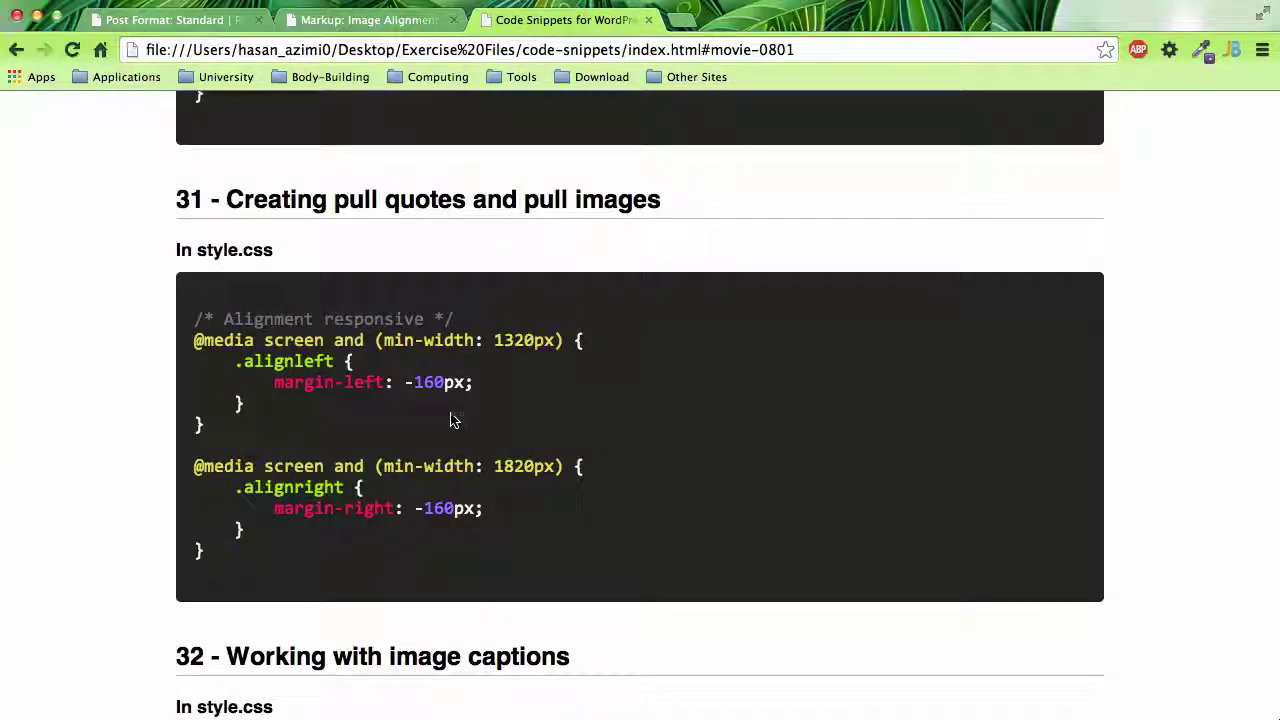
pyautogui.click(200, 20)
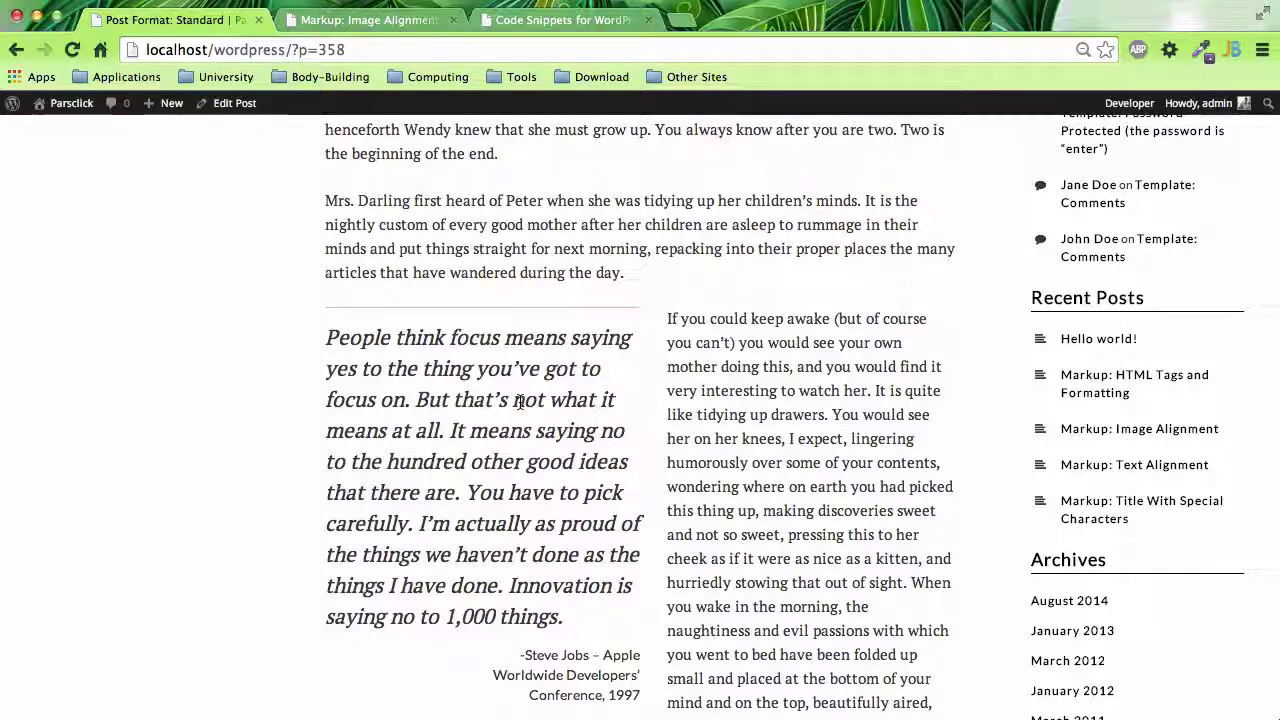
# Zoom the post out to 33%, then back through 50% to 75% to preview the pull quotes
pyautogui.scroll(-5, 520, 402)
pyautogui.scroll(-2, 520, 402)
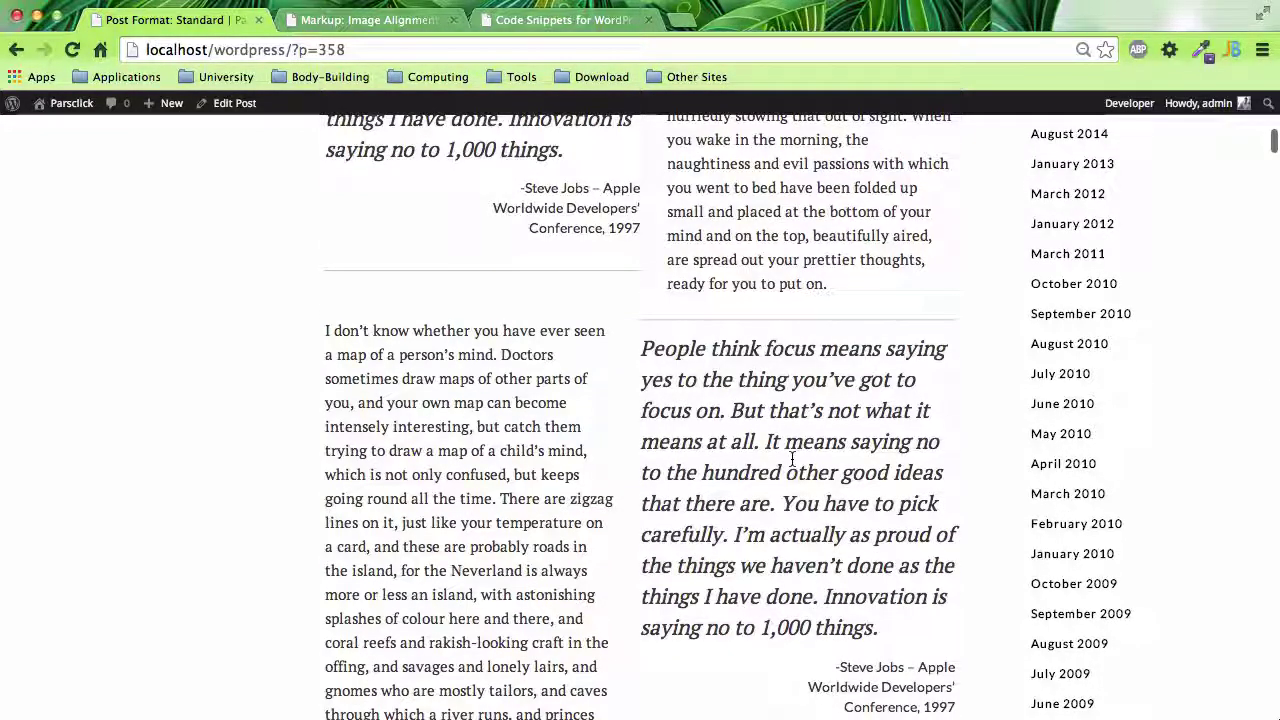
pyautogui.press('super+minus')
pyautogui.press('super+minus')
pyautogui.press('super+minus')
pyautogui.press('super+minus')
pyautogui.press('super+minus')
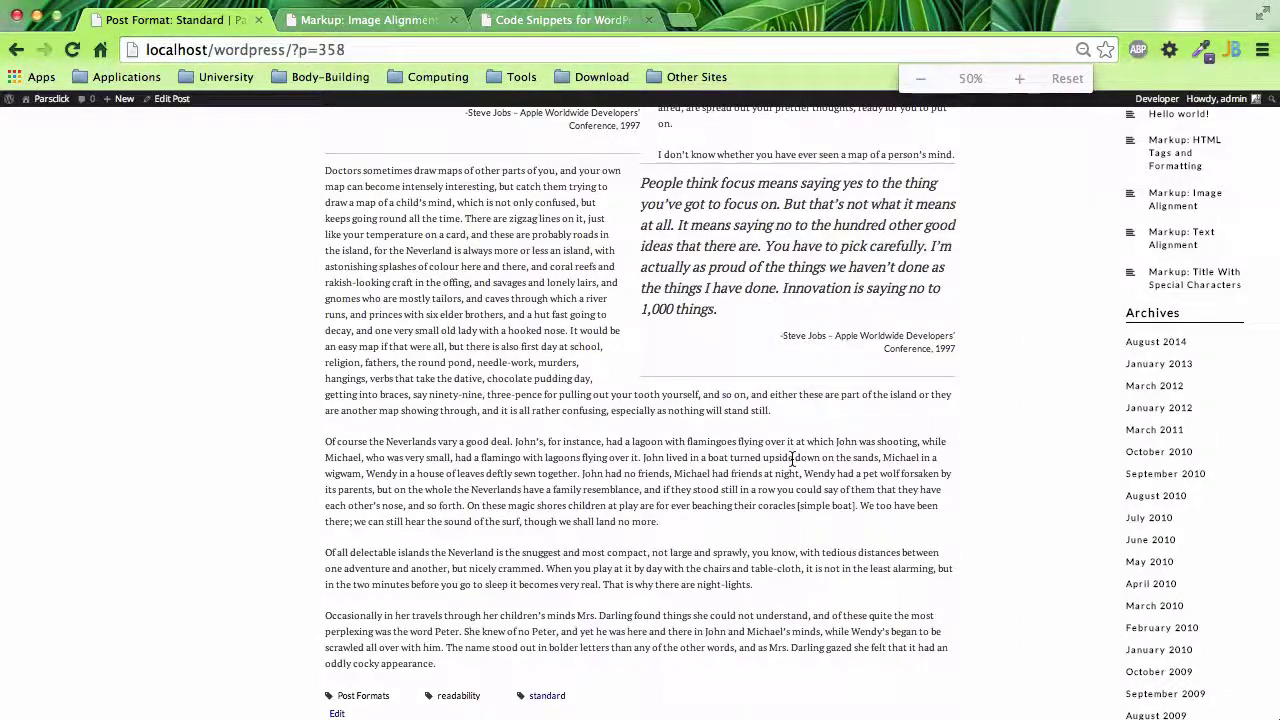
pyautogui.press('super+minus')
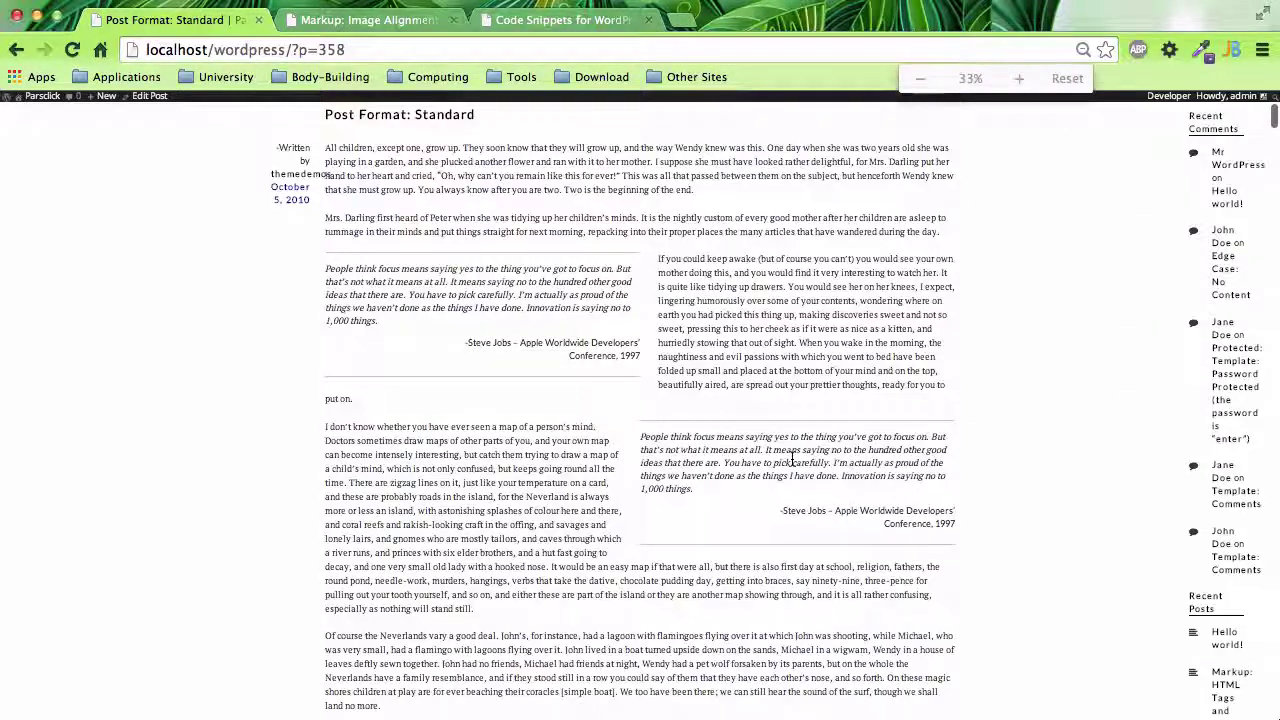
pyautogui.press('super+plus')
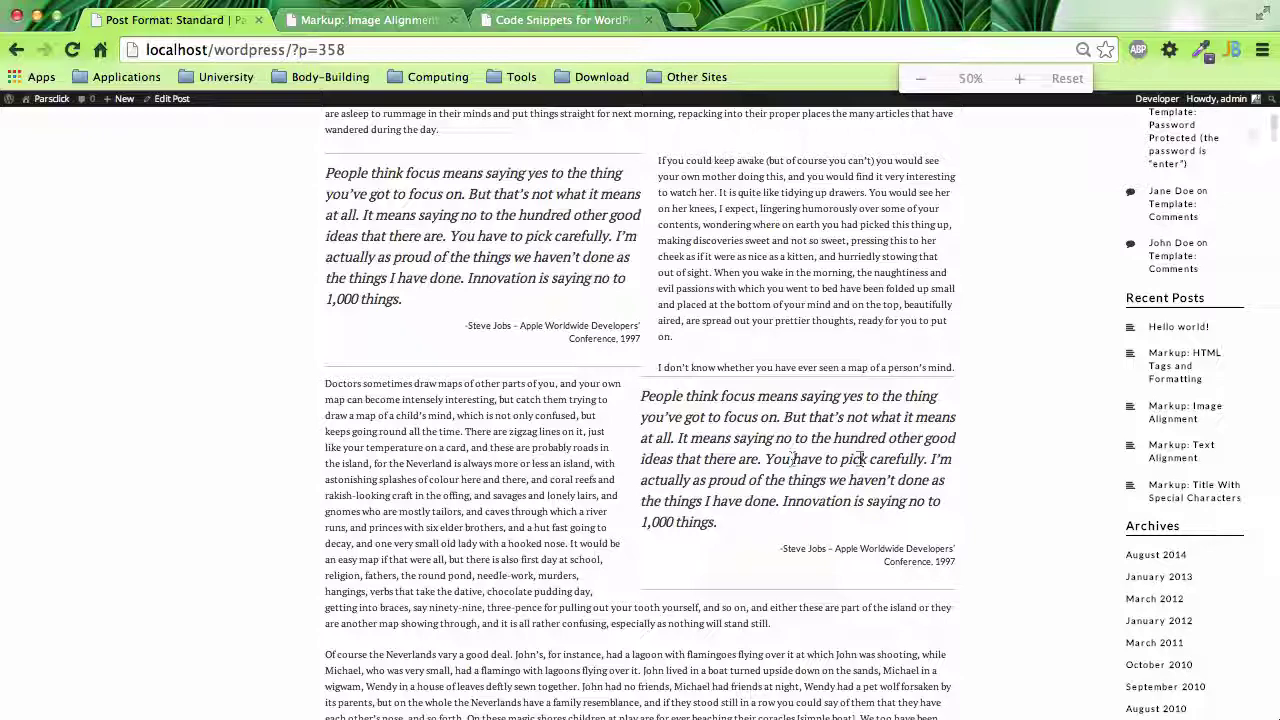
pyautogui.scroll(3, 859, 458)
pyautogui.scroll(-2, 643, 480)
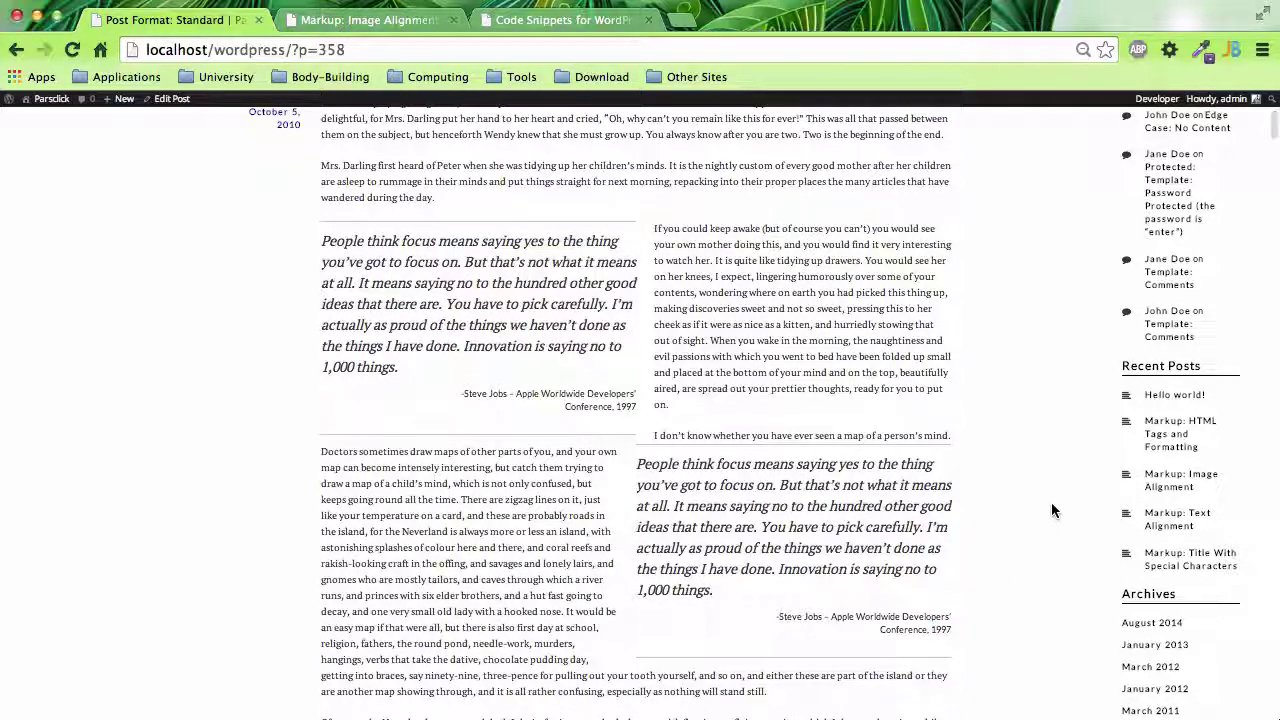
pyautogui.hotkey('ctrl', '+')
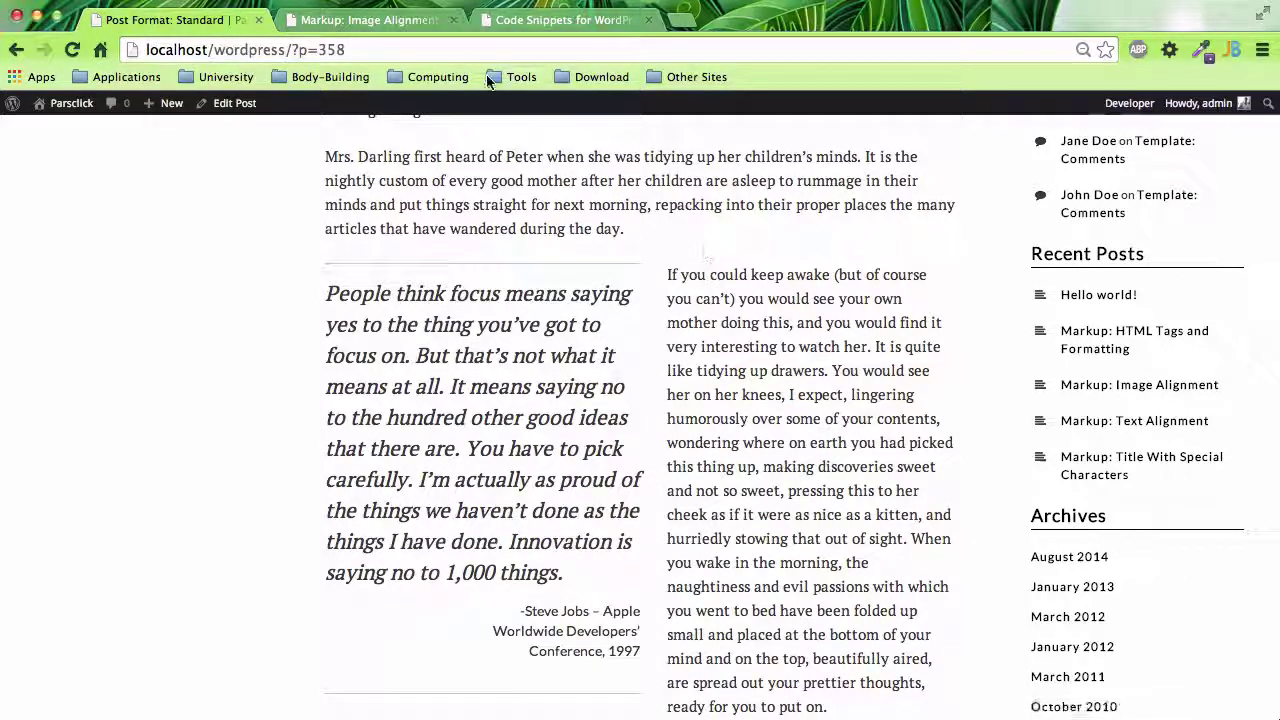
# Check the CSS snippet and Image Alignment tabs, then review the quotes at 50–67% zoom
pyautogui.click(533, 31)
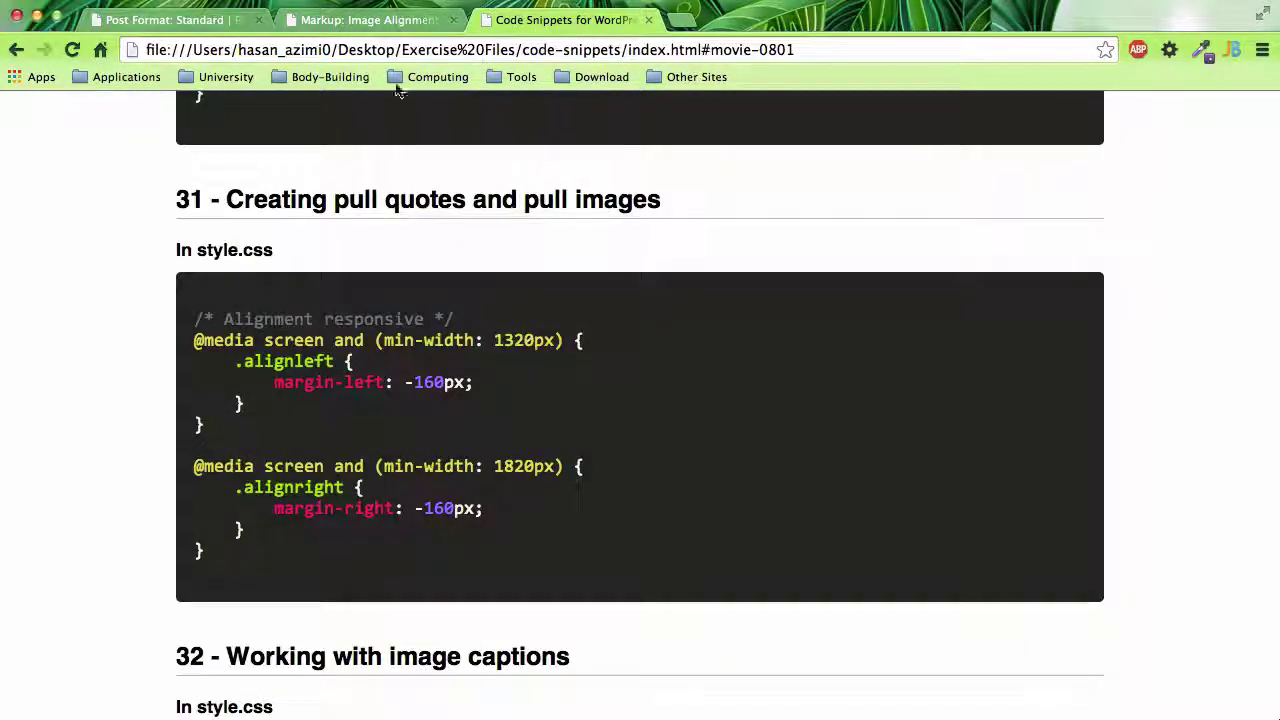
pyautogui.click(370, 20)
pyautogui.click(175, 20)
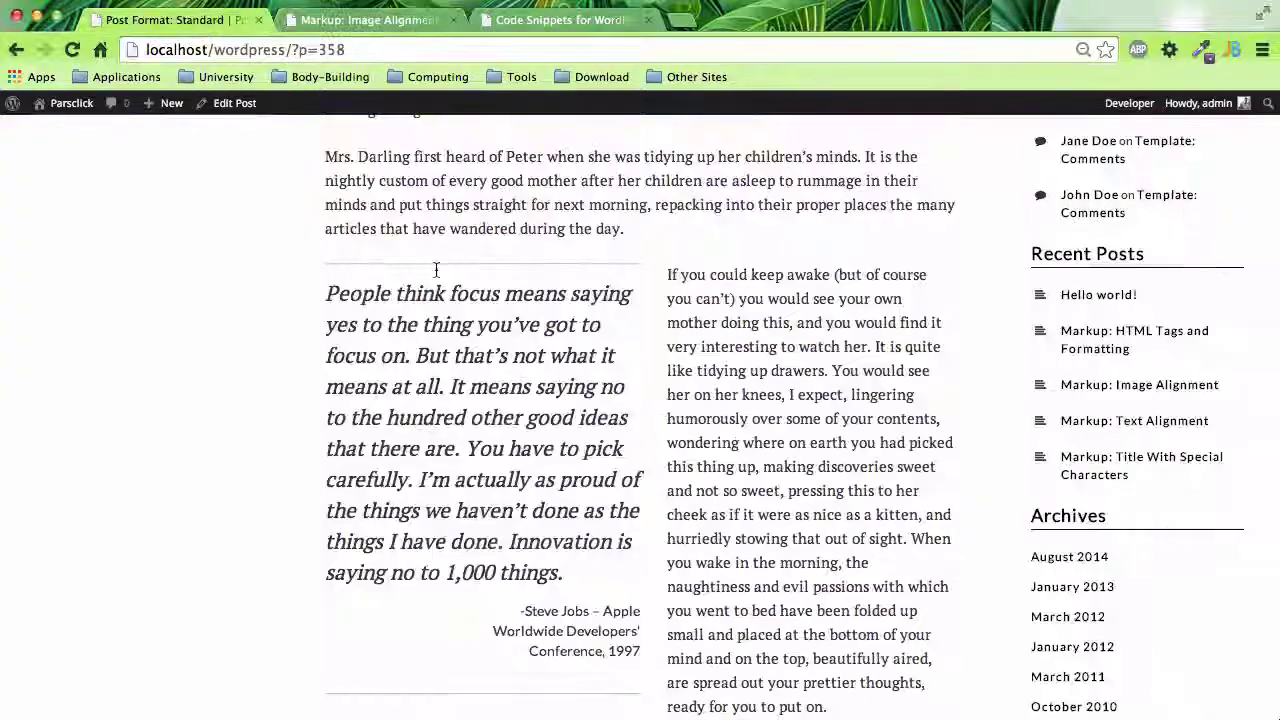
pyautogui.hotkey('ctrl', '-')
pyautogui.hotkey('ctrl', '-')
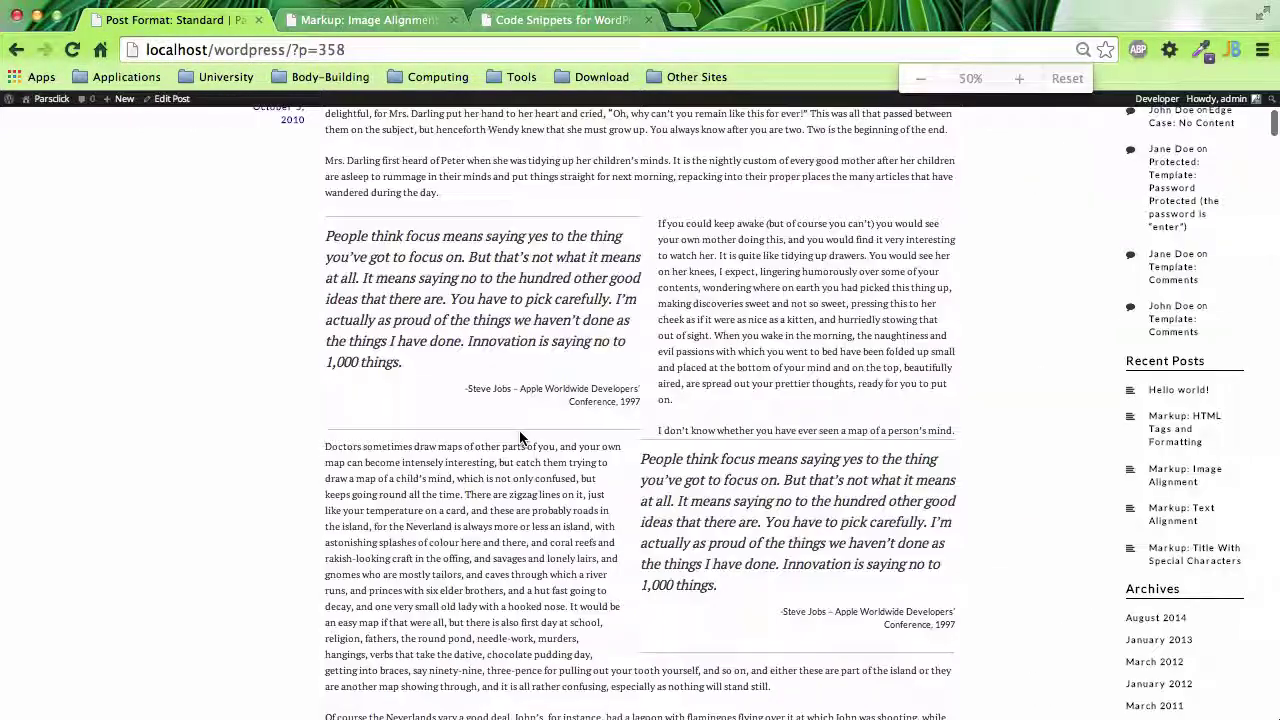
pyautogui.hotkey('ctrl', '+')
pyautogui.hotkey('ctrl', '-')
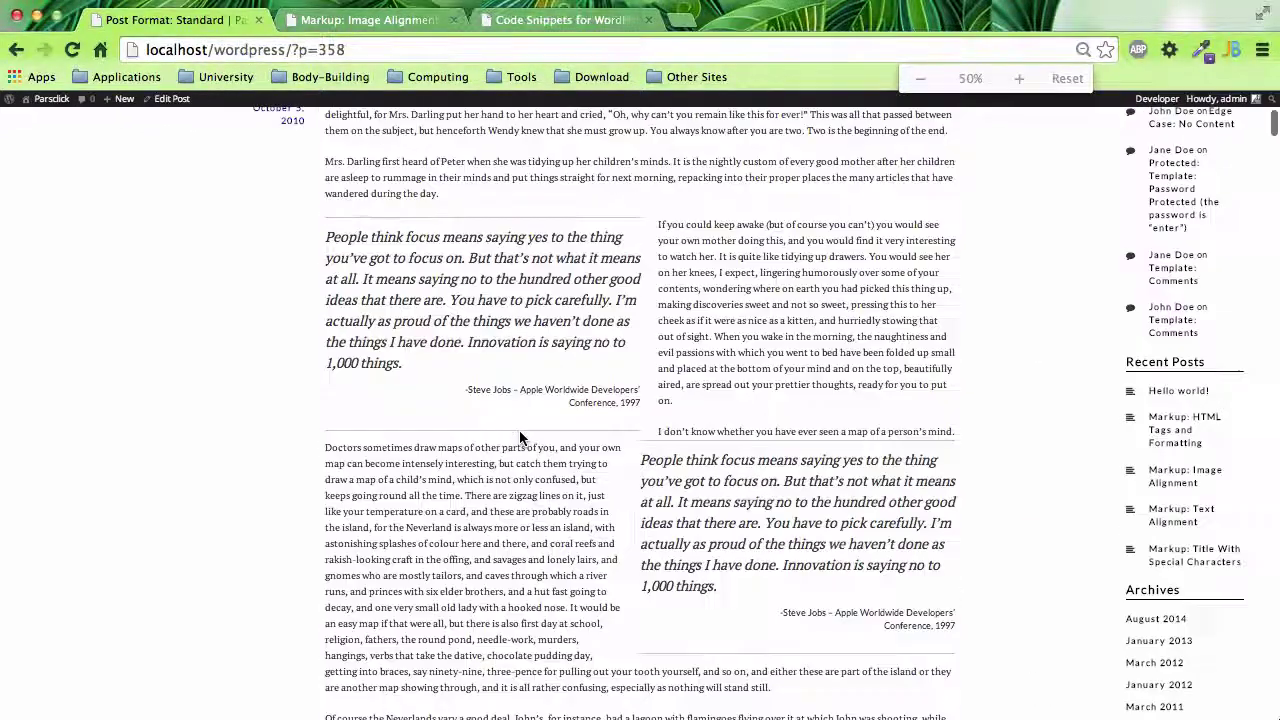
pyautogui.scroll(1, 674, 430)
pyautogui.scroll(5, 674, 430)
pyautogui.scroll(-5, 674, 438)
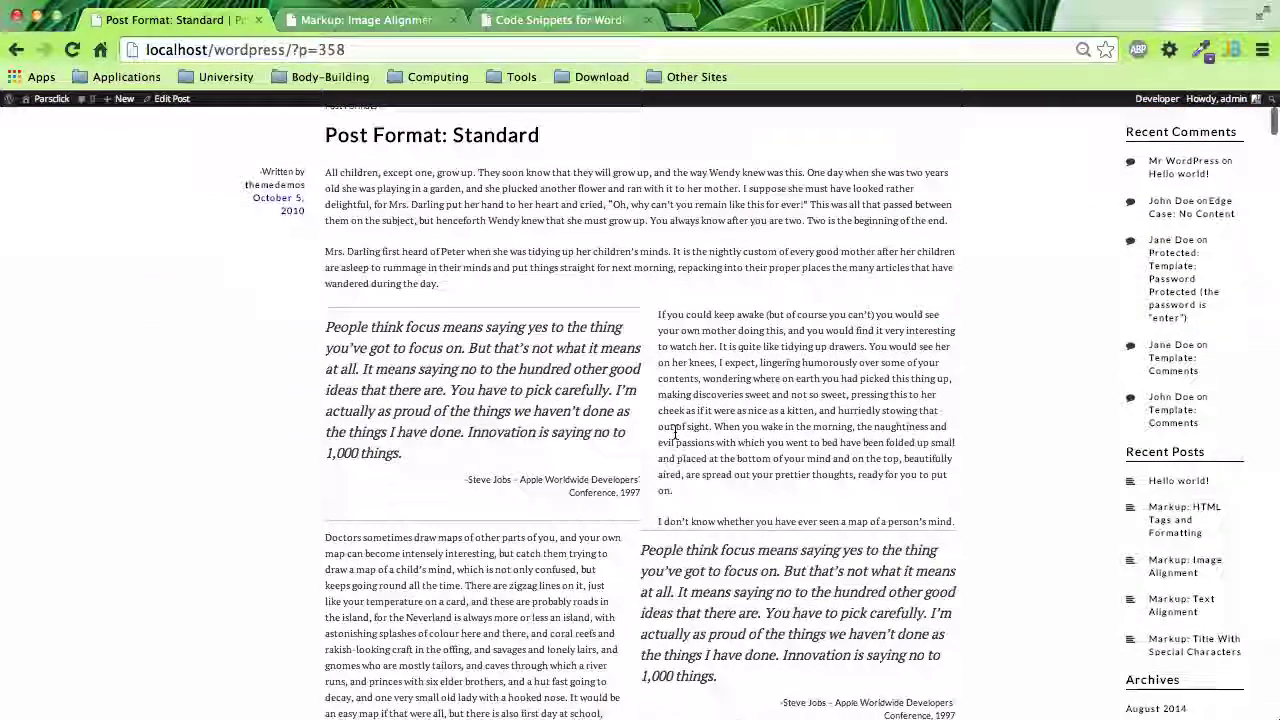
pyautogui.scroll(2, 674, 435)
pyautogui.scroll(-1, 674, 432)
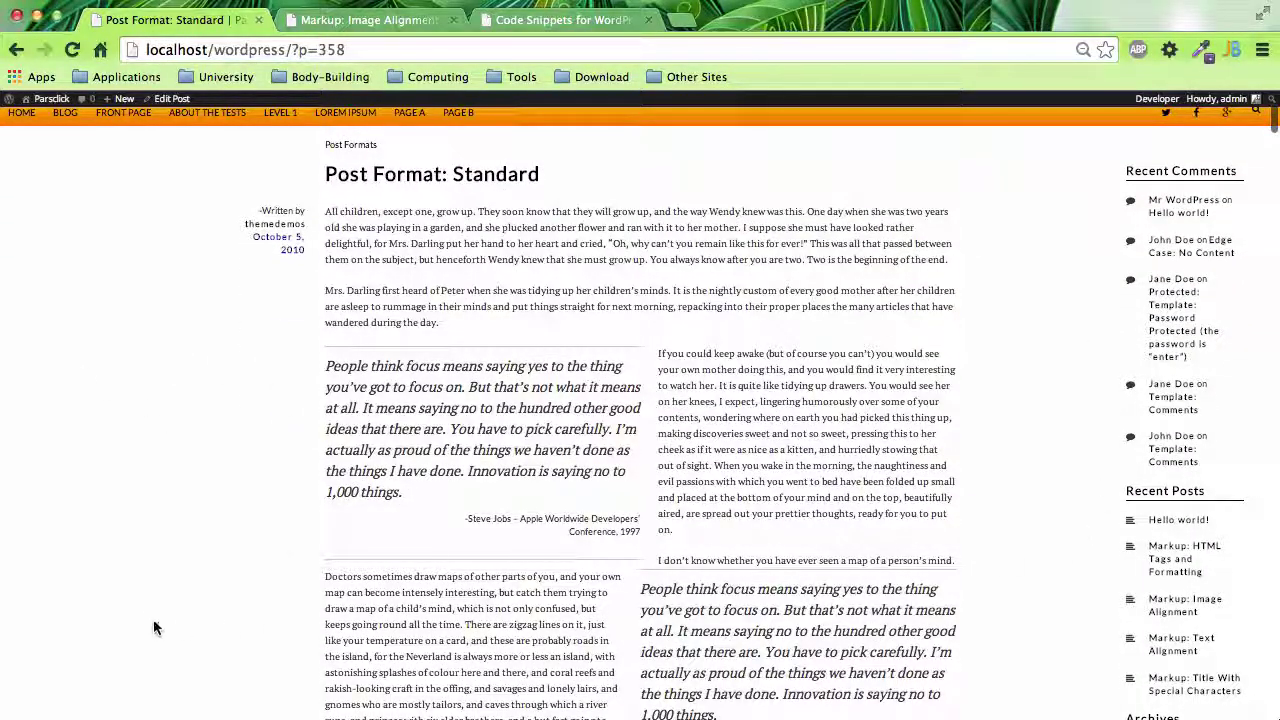
pyautogui.scroll(-2, 148, 614)
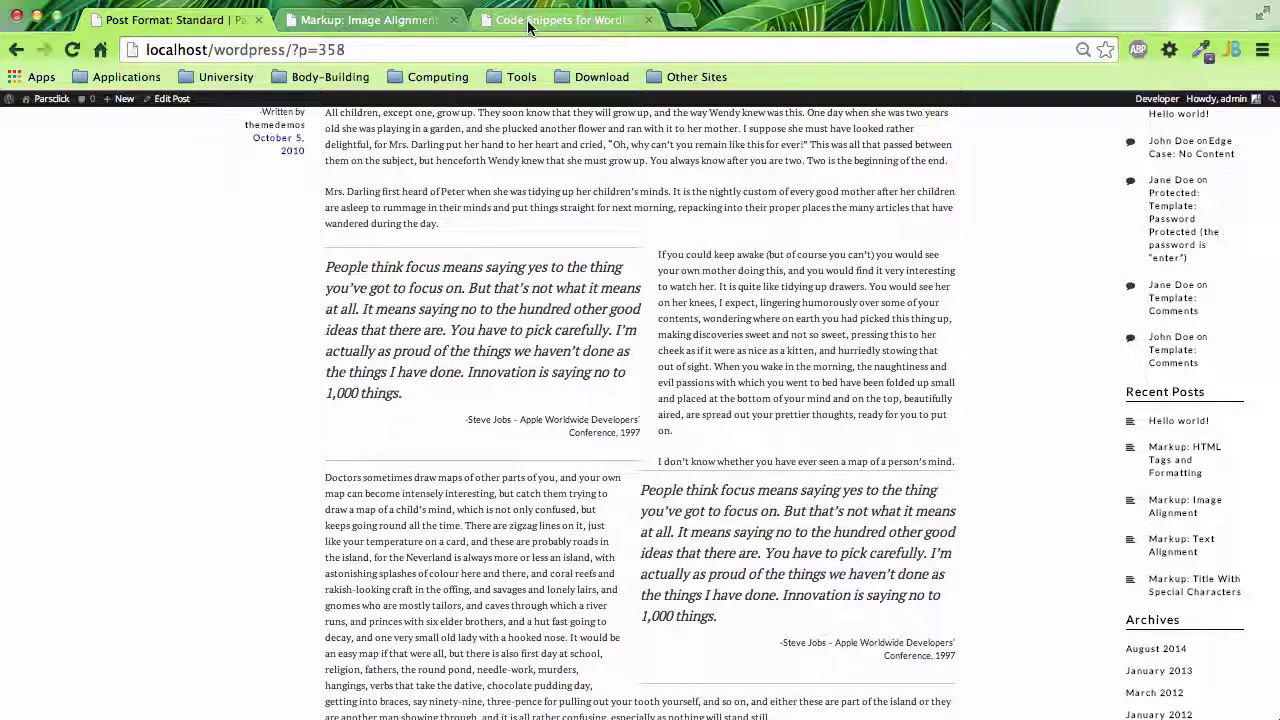
# Copy the Alignment responsive CSS block from the snippets page into style.css after line 1285
pyautogui.click(560, 20)
pyautogui.moveTo(240, 566); pyautogui.dragTo(174, 316)
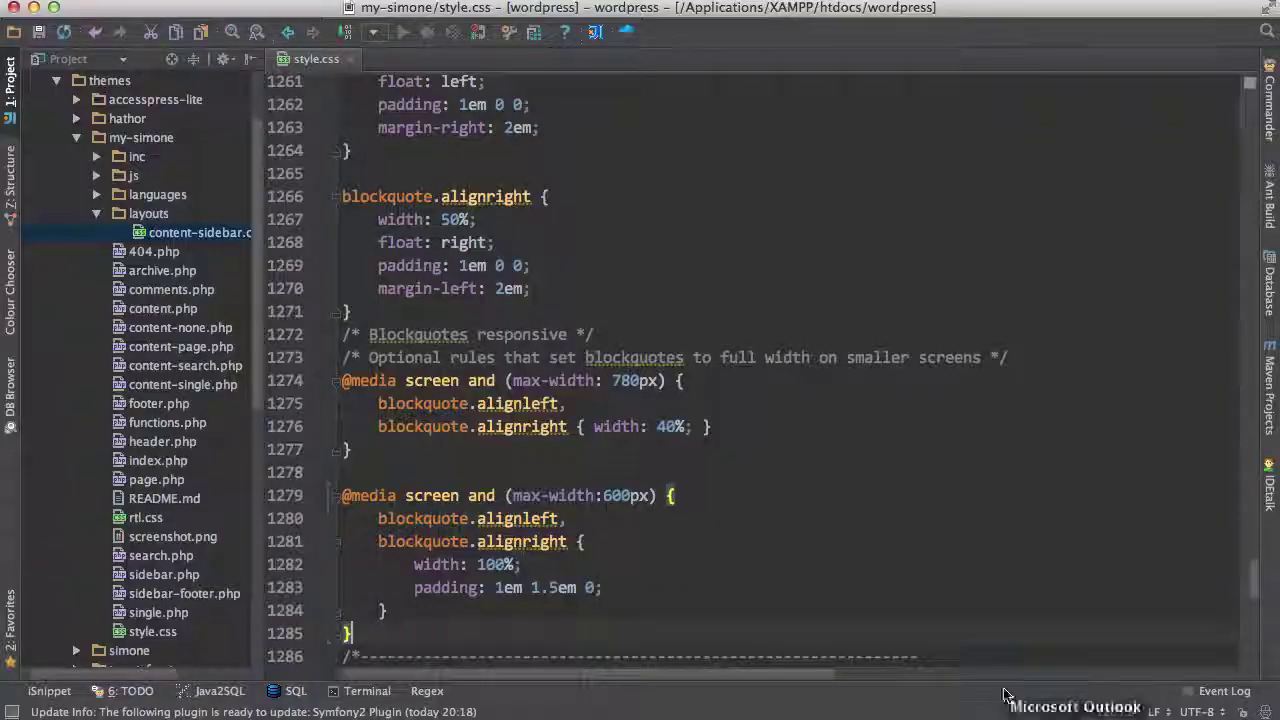
pyautogui.click(1157, 712)
pyautogui.scroll(-3, 530, 560)
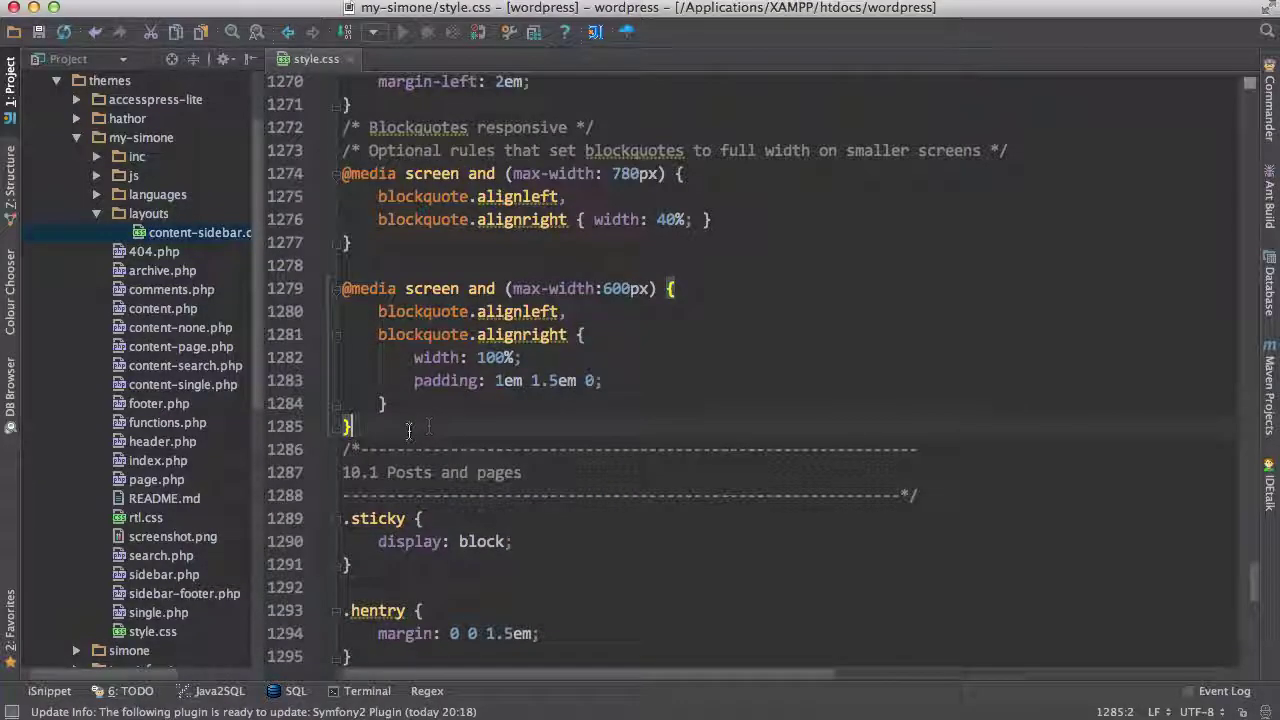
pyautogui.write('/* Alignment responsive */ @media screen and (min-width: 1320px) {     .alignleft {         margin-left: -160px;     } }  @media screen and (min-width: 1820px) {     .alignright {         margin-right: -160px;     } }')
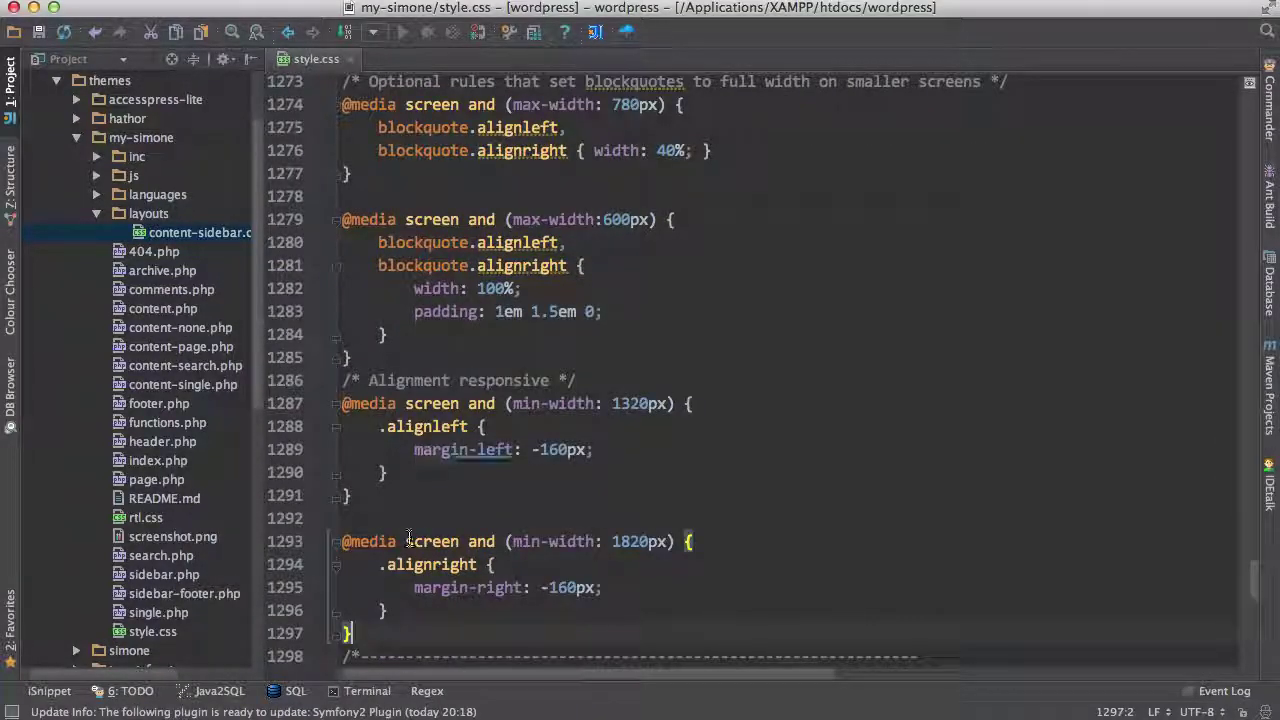
pyautogui.click(438, 714)
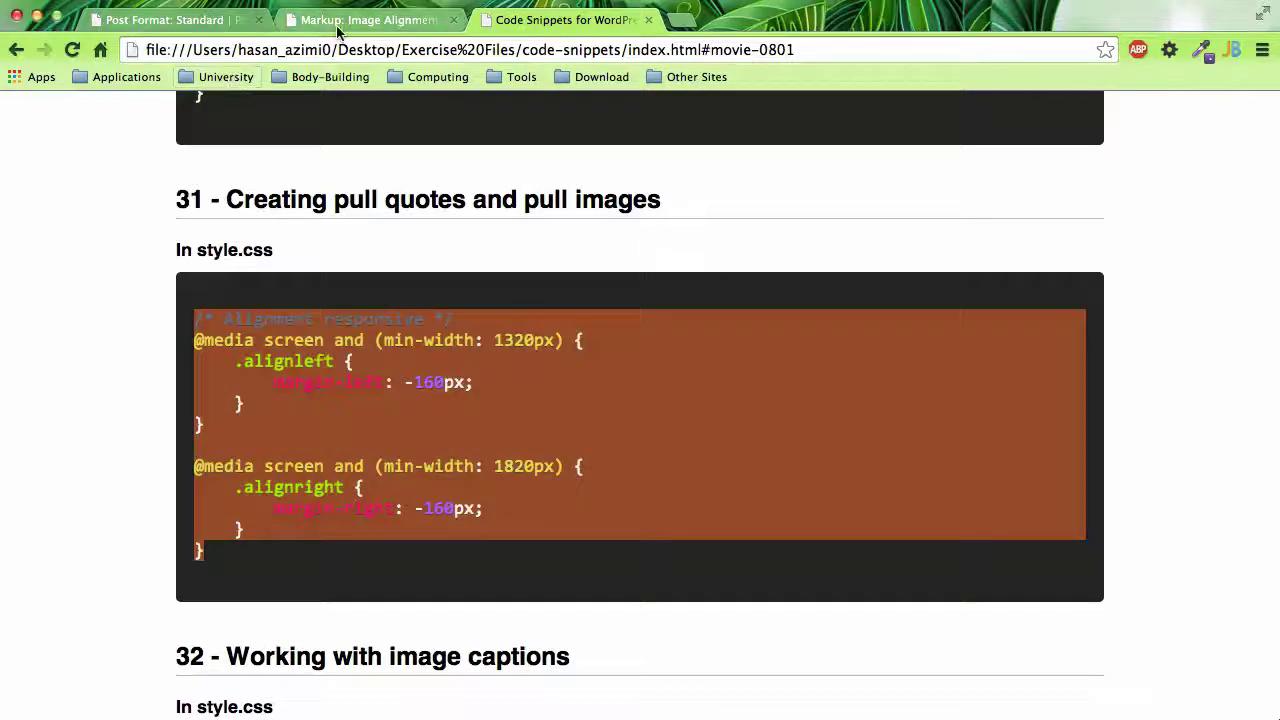
# Reload the Markup: Image Alignment post so the new alignment CSS takes effect
pyautogui.click(369, 19)
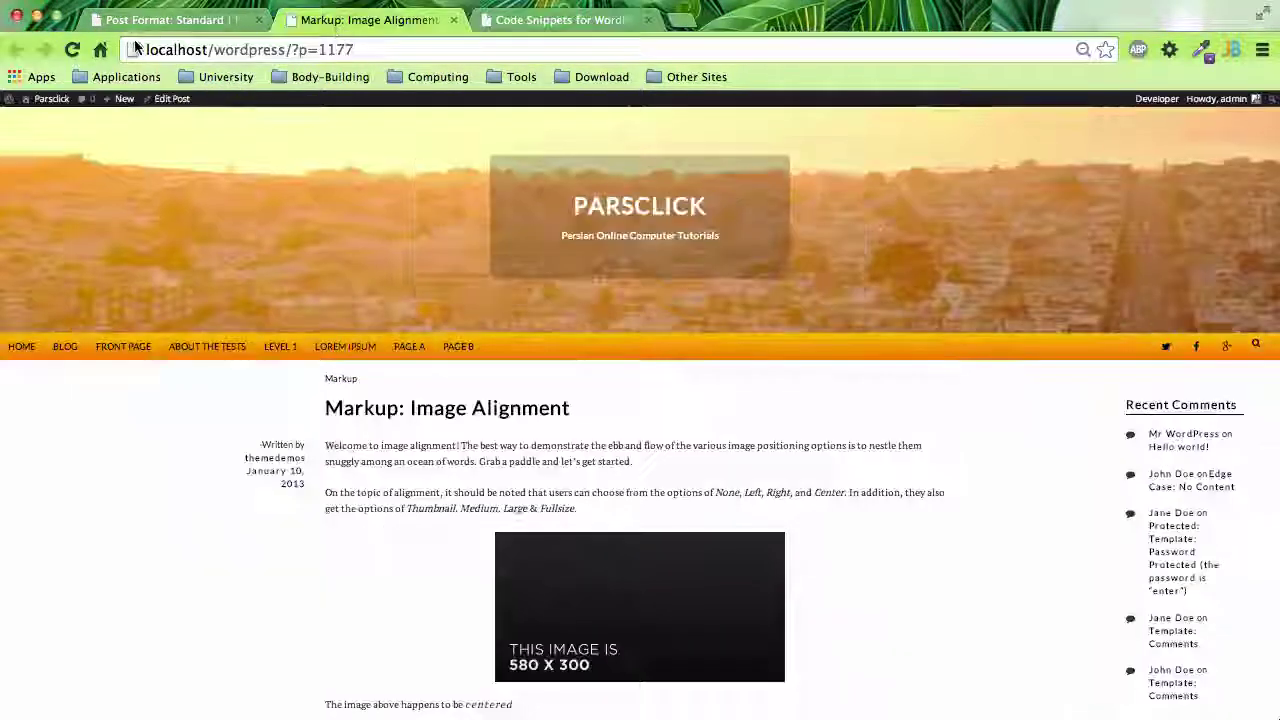
pyautogui.click(189, 25)
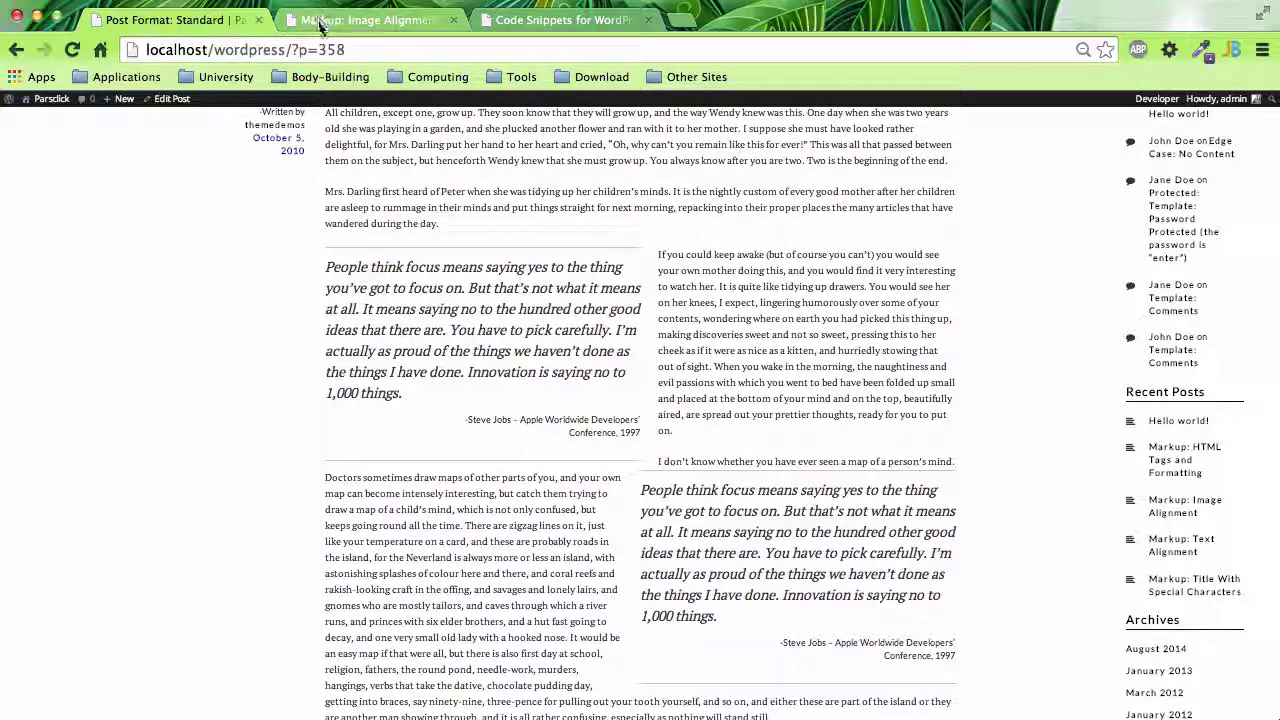
pyautogui.click(320, 28)
pyautogui.scroll(-2, 251, 462)
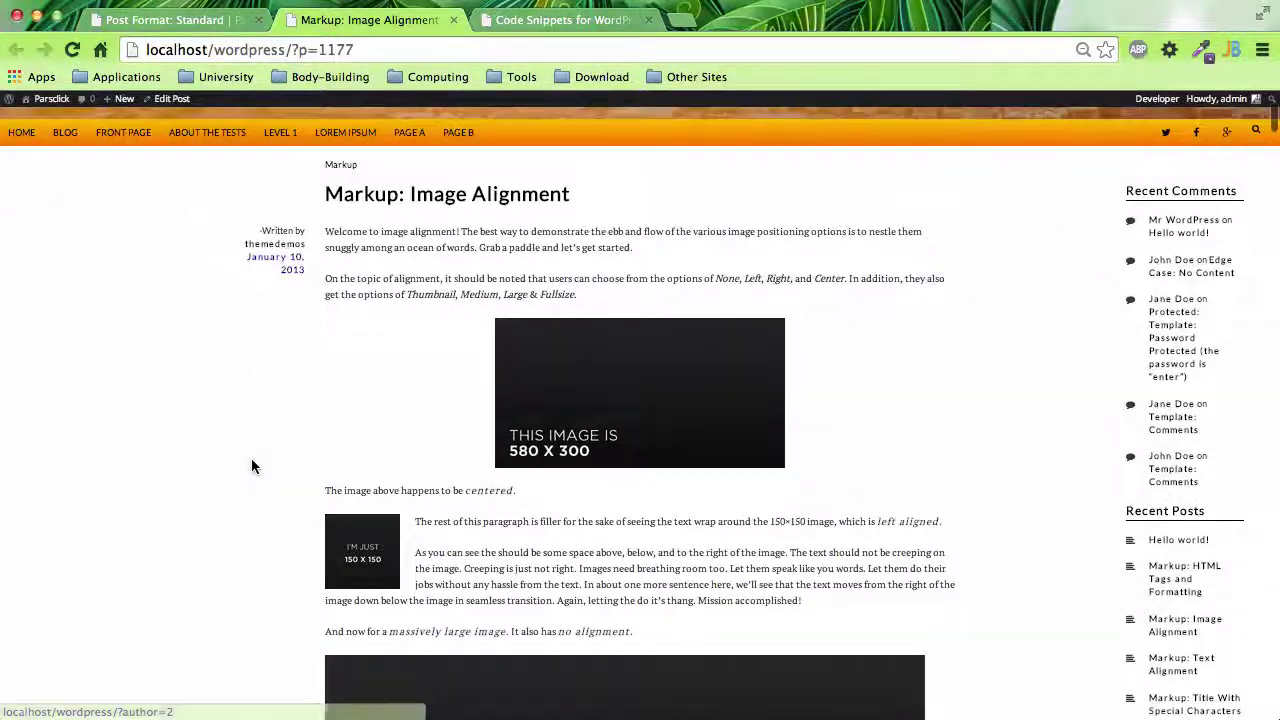
pyautogui.scroll(-4, 252, 490)
pyautogui.rightClick(258, 482)
pyautogui.click(255, 374)
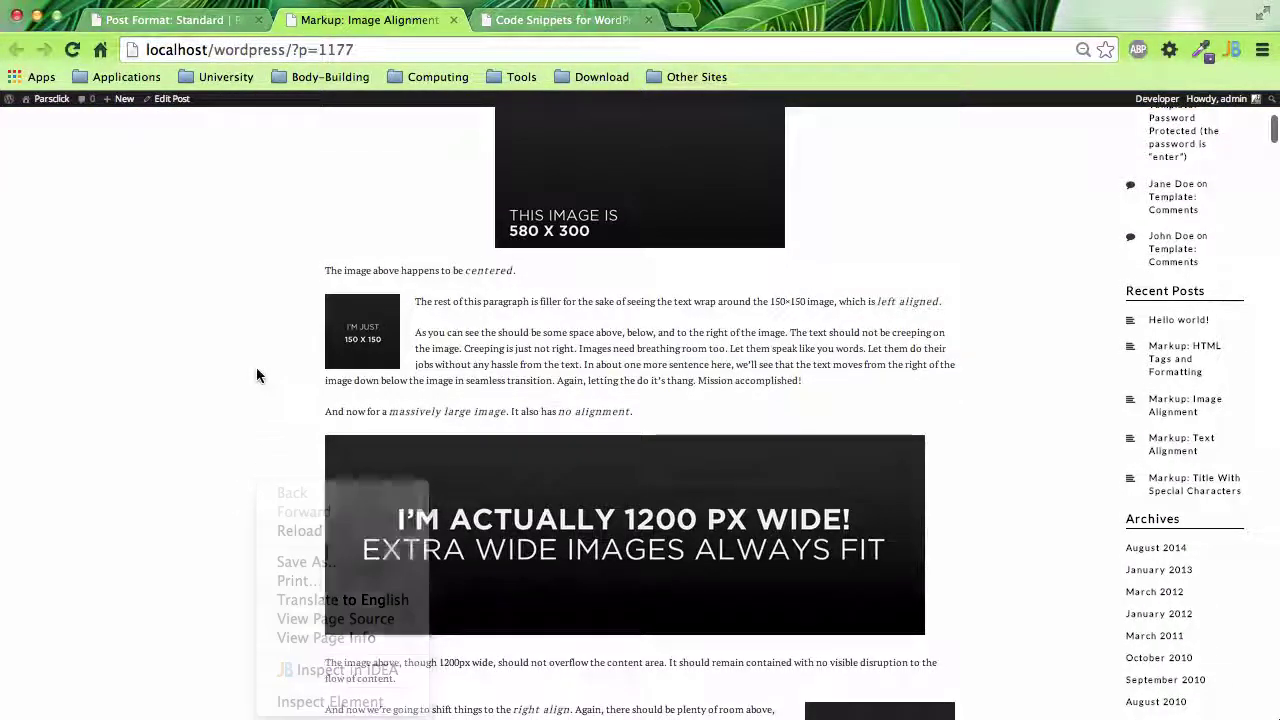
# Zoom the Image Alignment post in and out to compare image placement at different widths
pyautogui.scroll(6, 256, 370)
pyautogui.scroll(1, 256, 370)
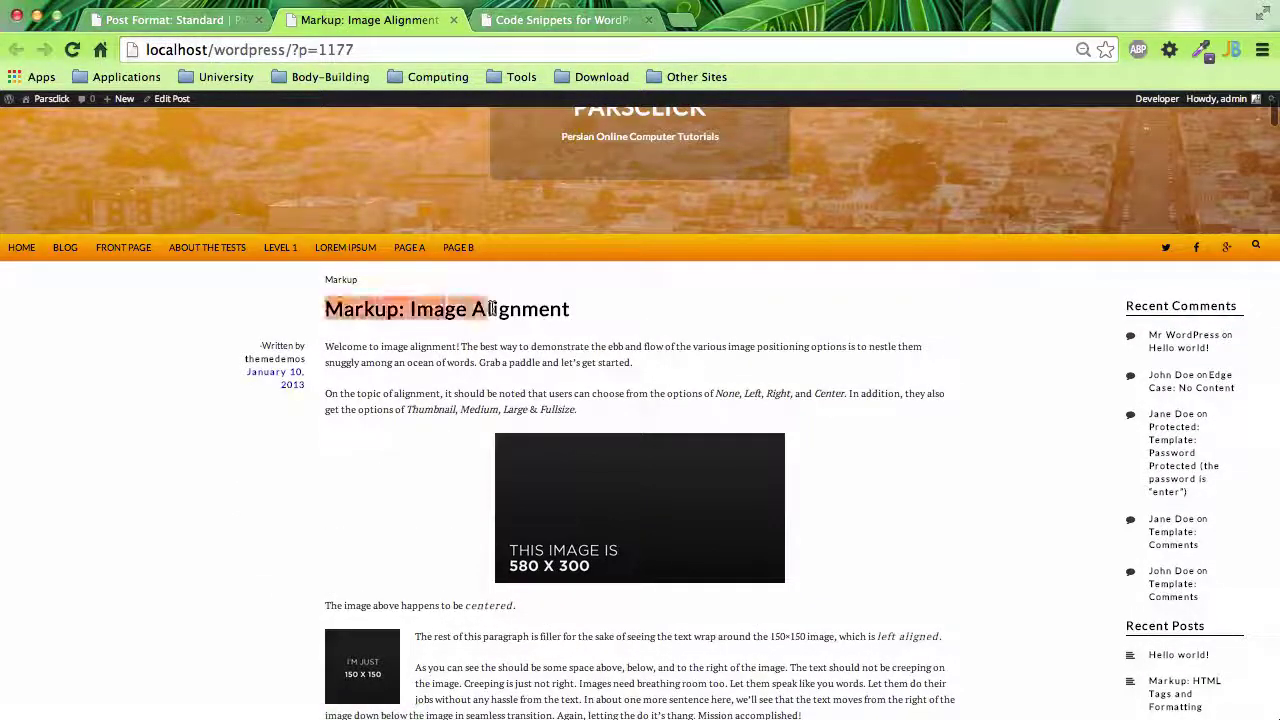
pyautogui.scroll(-3, 461, 549)
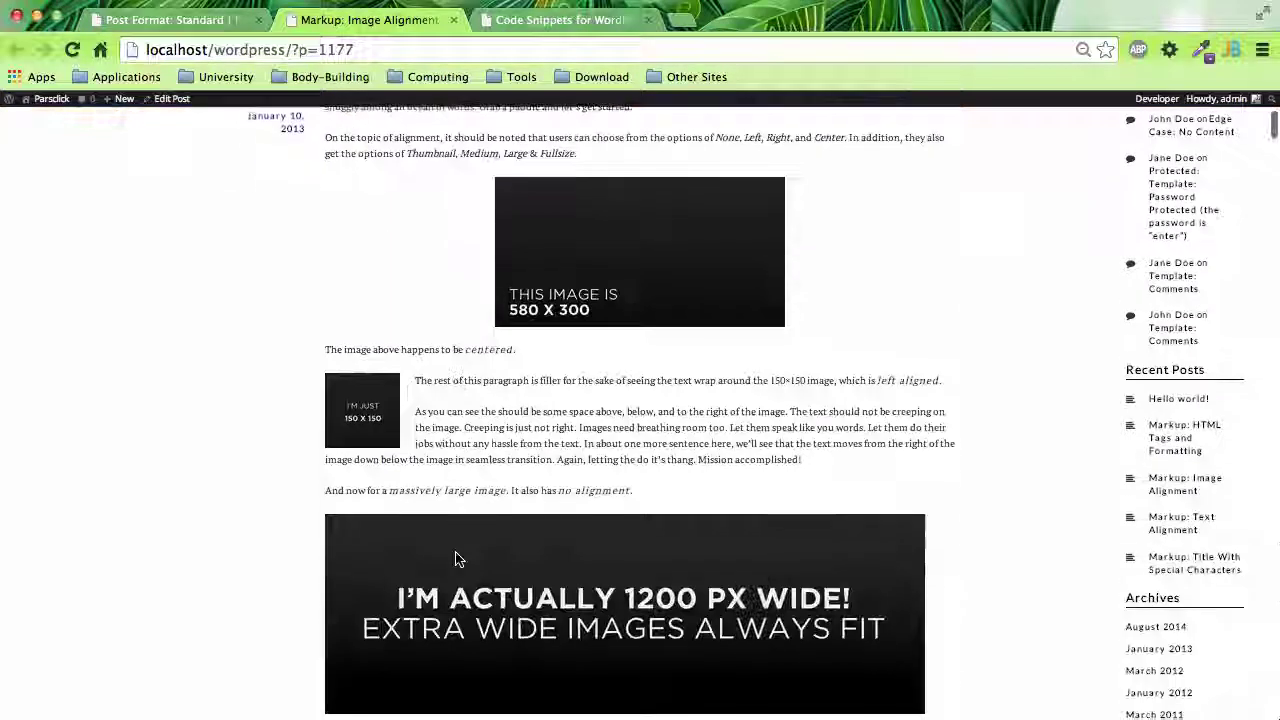
pyautogui.scroll(-2, 458, 558)
pyautogui.scroll(-2, 458, 558)
pyautogui.scroll(-2, 455, 558)
pyautogui.scroll(-2, 456, 555)
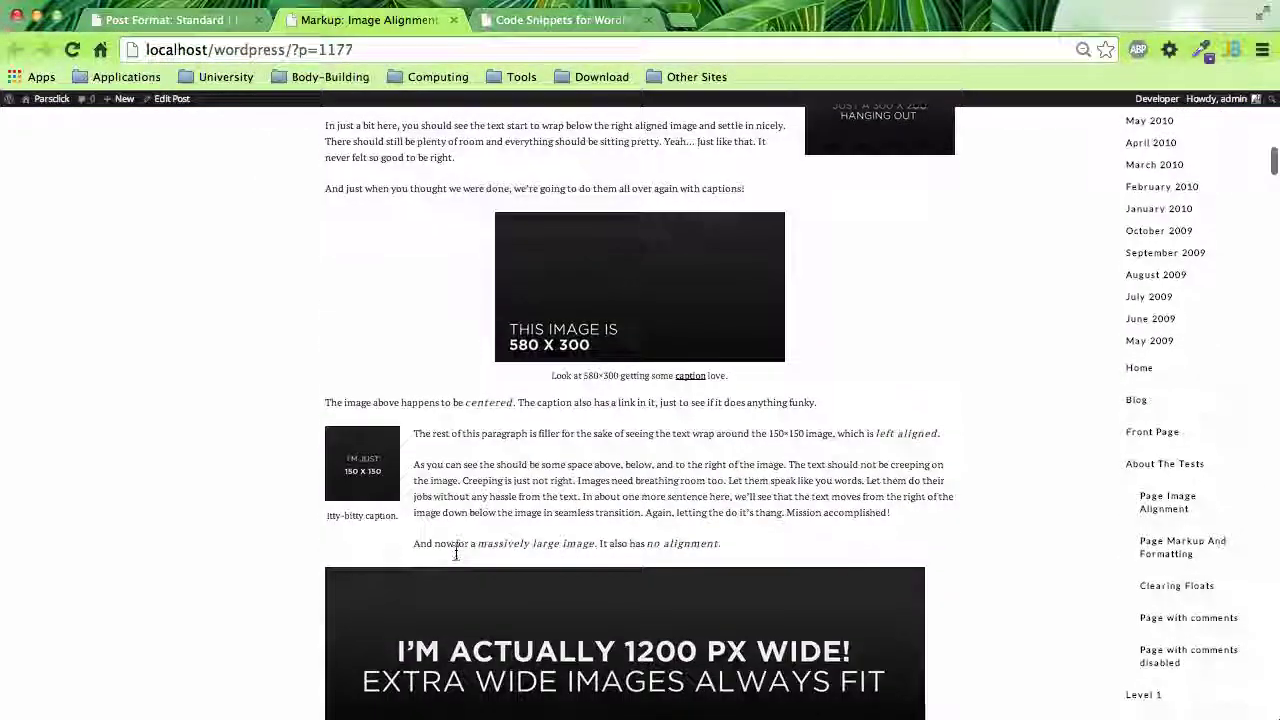
pyautogui.scroll(2, 457, 551)
pyautogui.scroll(2, 500, 445)
pyautogui.scroll(3, 491, 441)
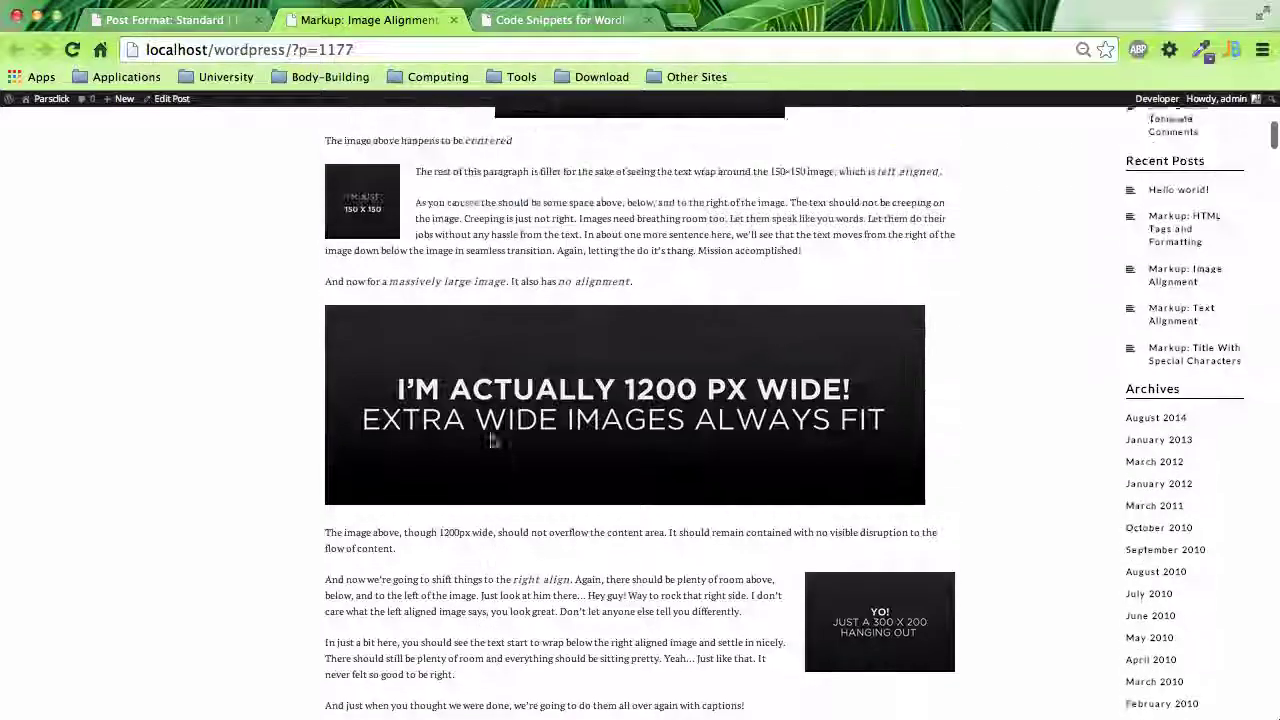
pyautogui.scroll(2, 491, 441)
pyautogui.scroll(2, 491, 441)
pyautogui.press('super+equal')
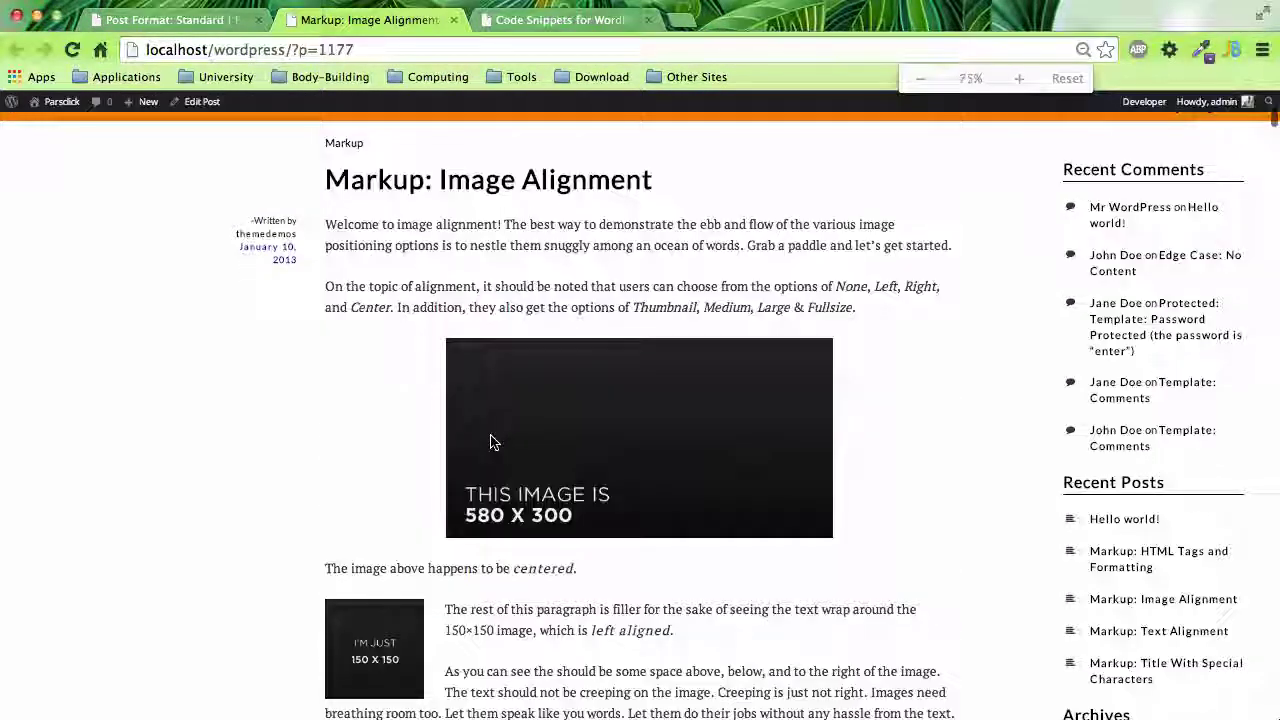
pyautogui.press('super+equal')
pyautogui.press('super+equal')
pyautogui.press('super+equal')
pyautogui.press('super+minus')
pyautogui.press('super+minus')
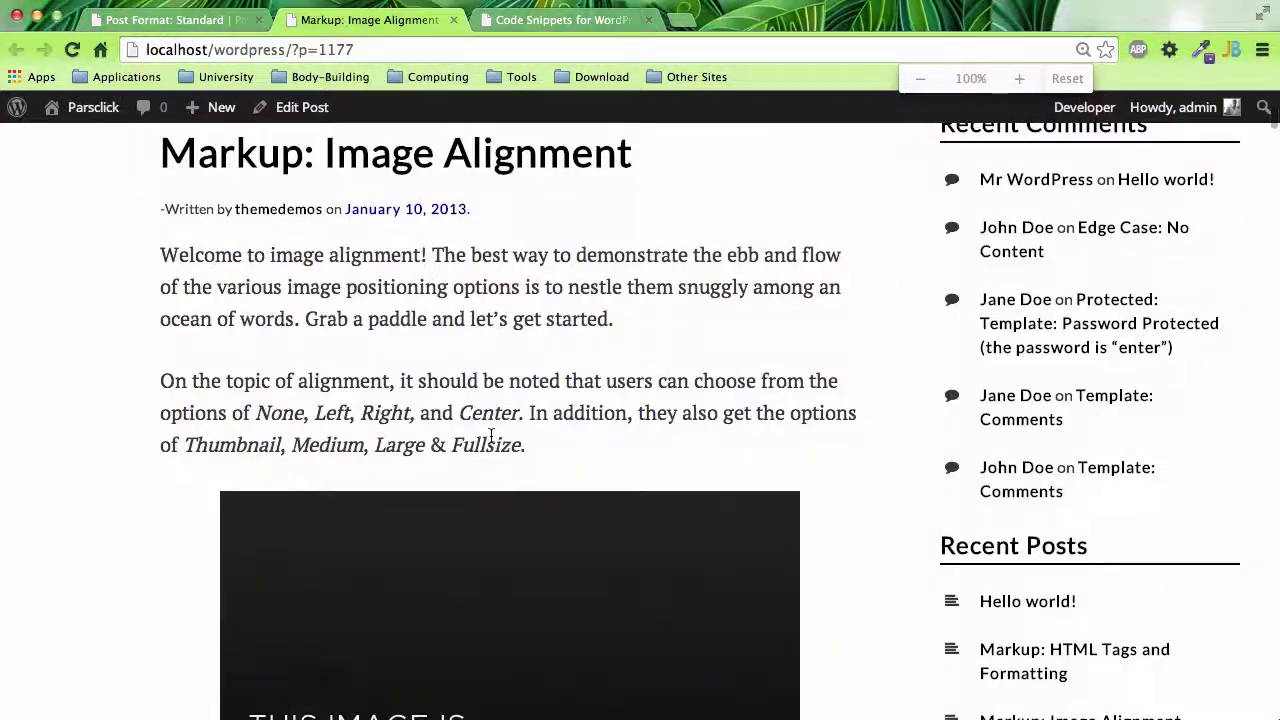
pyautogui.press('super+minus')
pyautogui.press('super+minus')
pyautogui.press('super+minus')
pyautogui.press('super+minus')
pyautogui.press('super+minus')
pyautogui.press('super+minus')
pyautogui.press('super+equal')
pyautogui.press('super+equal')
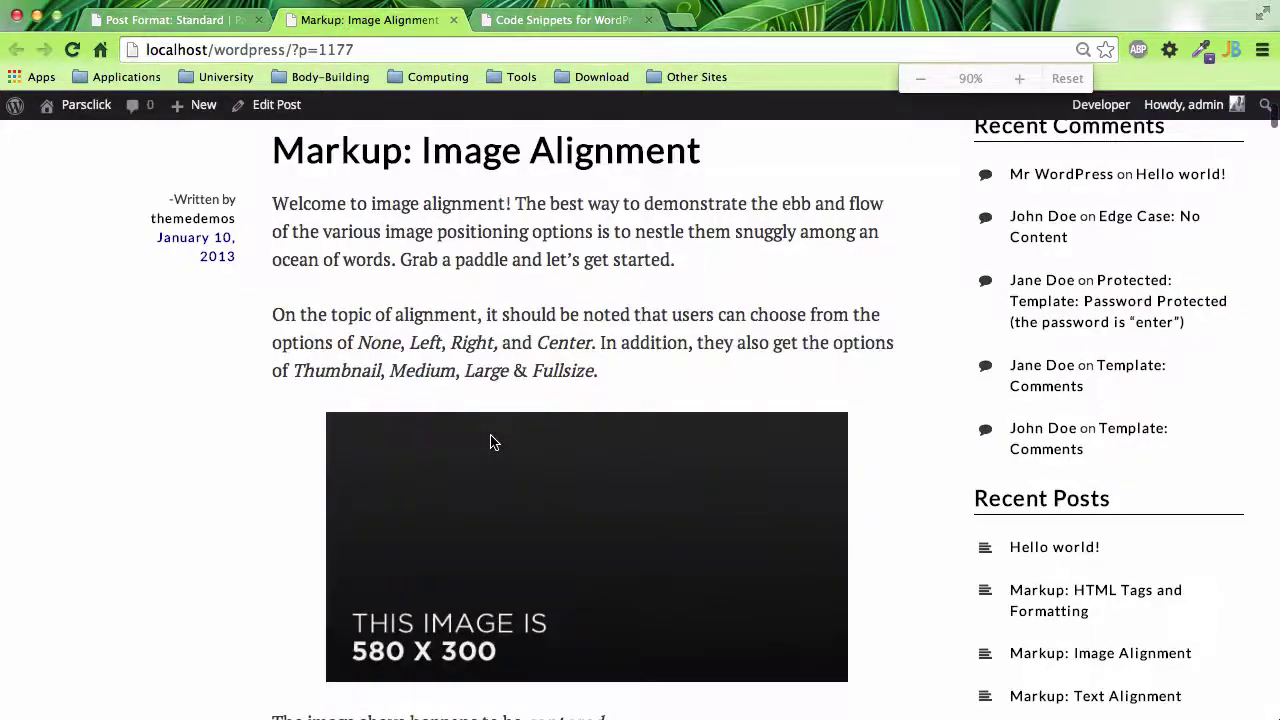
pyautogui.press('super+equal')
pyautogui.press('super+equal')
pyautogui.scroll(-4, 537, 491)
pyautogui.scroll(-3, 537, 485)
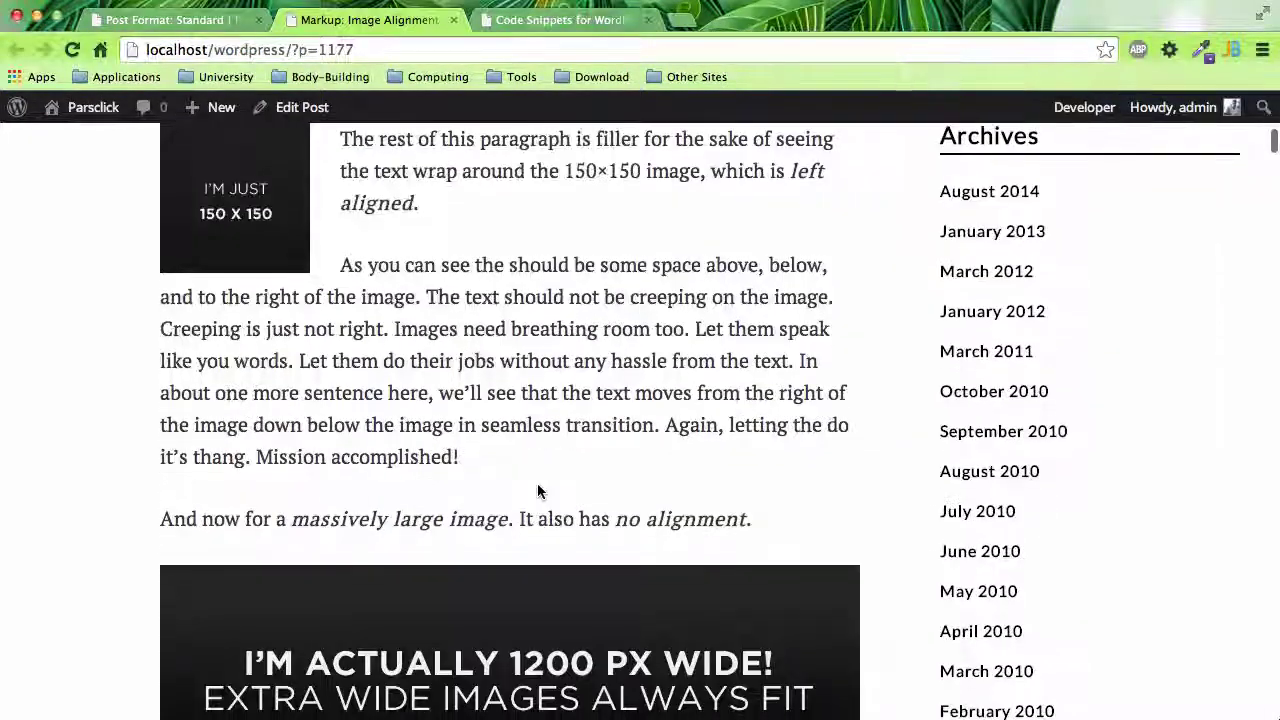
pyautogui.scroll(1, 537, 483)
# Review the Image Alignment post at 67% zoom, then return to the Post Format: Standard post
pyautogui.press('super+equal')
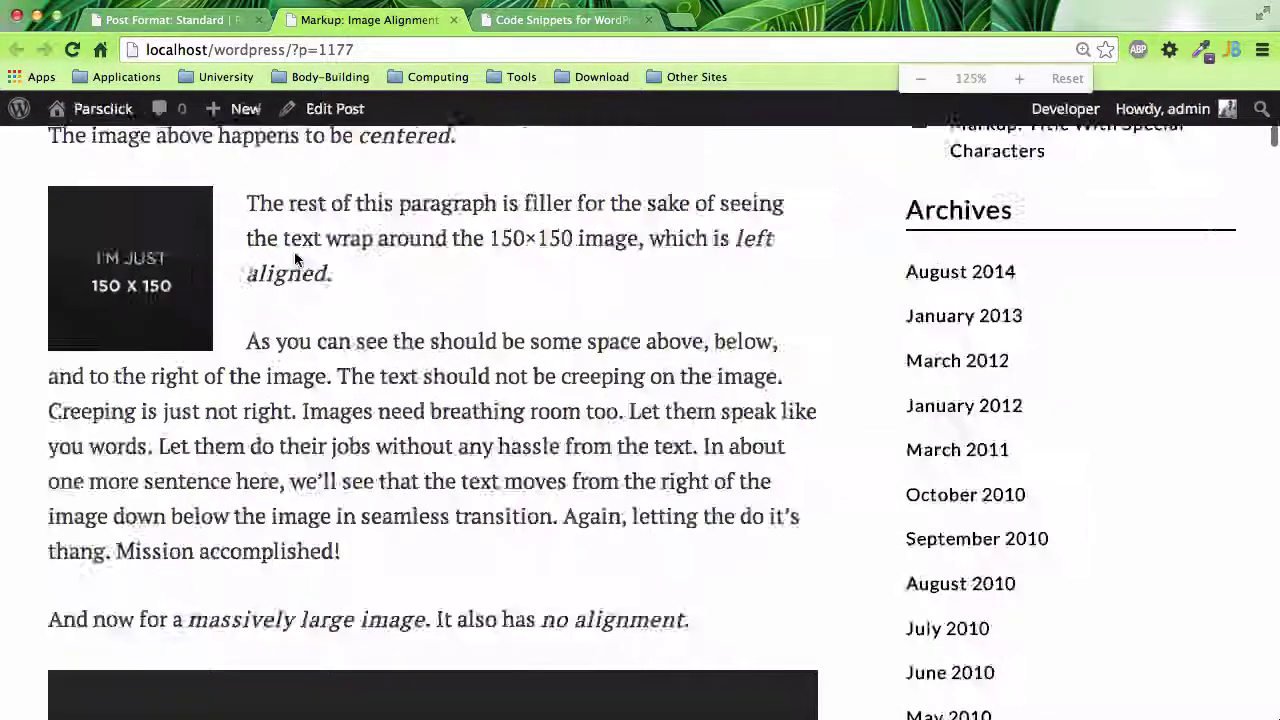
pyautogui.press('super+equal')
pyautogui.press('super+minus')
pyautogui.press('super+minus')
pyautogui.press('super+minus')
pyautogui.press('super+minus')
pyautogui.press('super+minus')
pyautogui.press('super+minus')
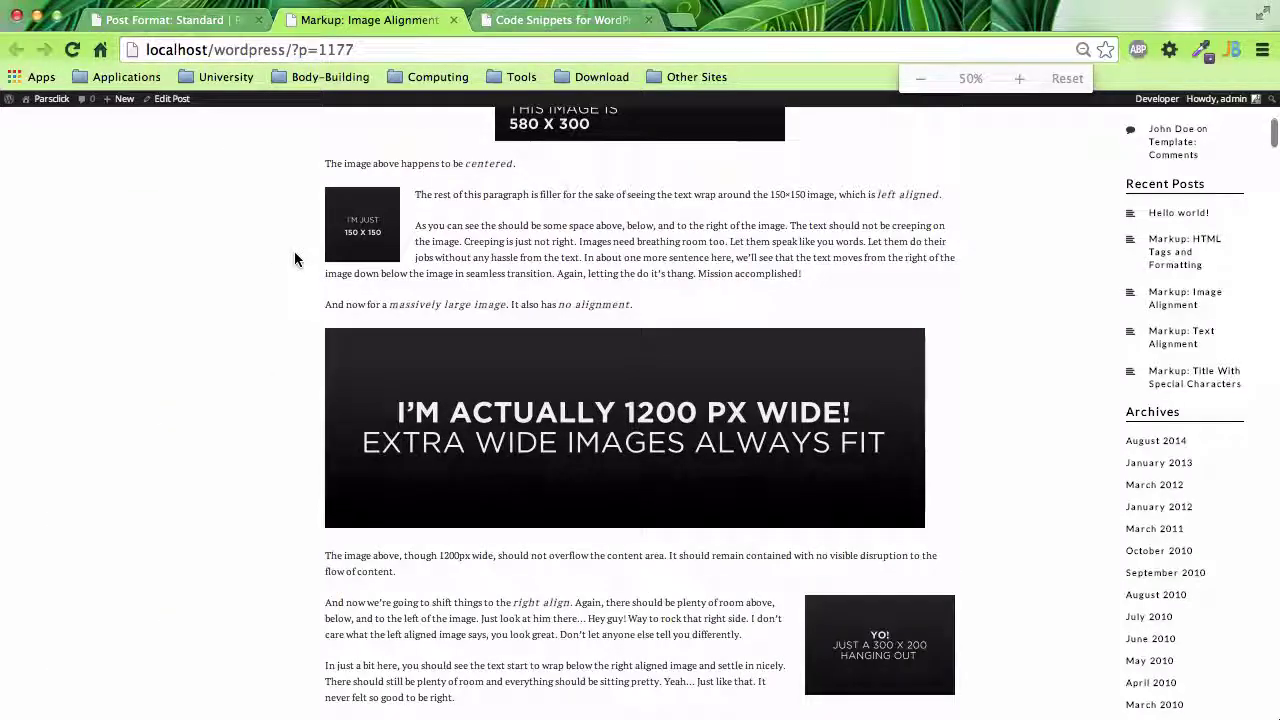
pyautogui.scroll(2, 451, 364)
pyautogui.scroll(-3, 451, 365)
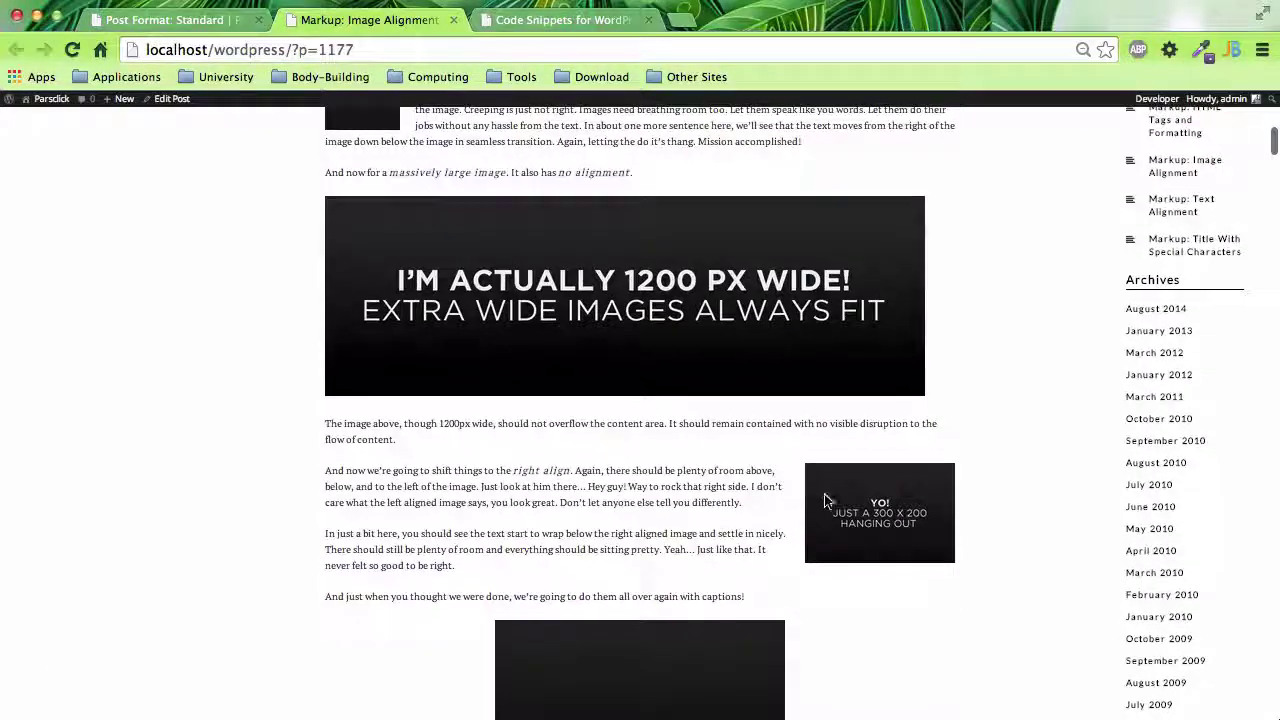
pyautogui.scroll(-3, 830, 505)
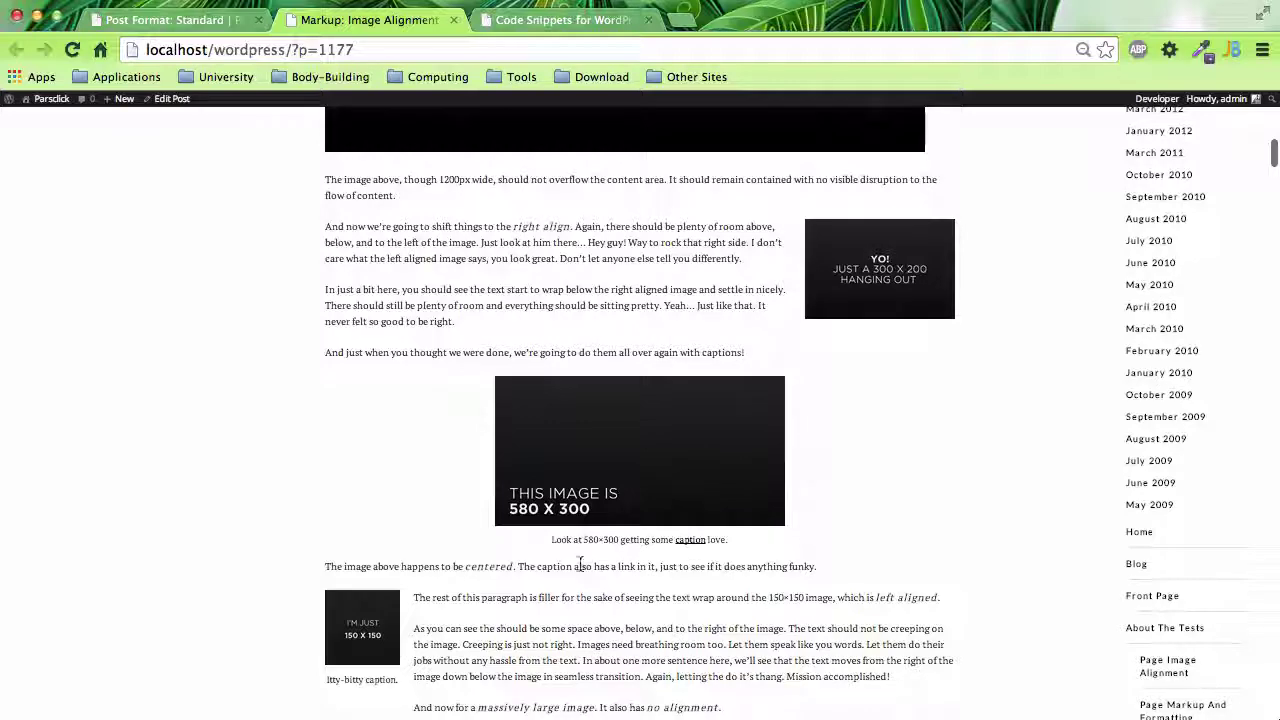
pyautogui.scroll(-3, 805, 443)
pyautogui.scroll(-3, 350, 394)
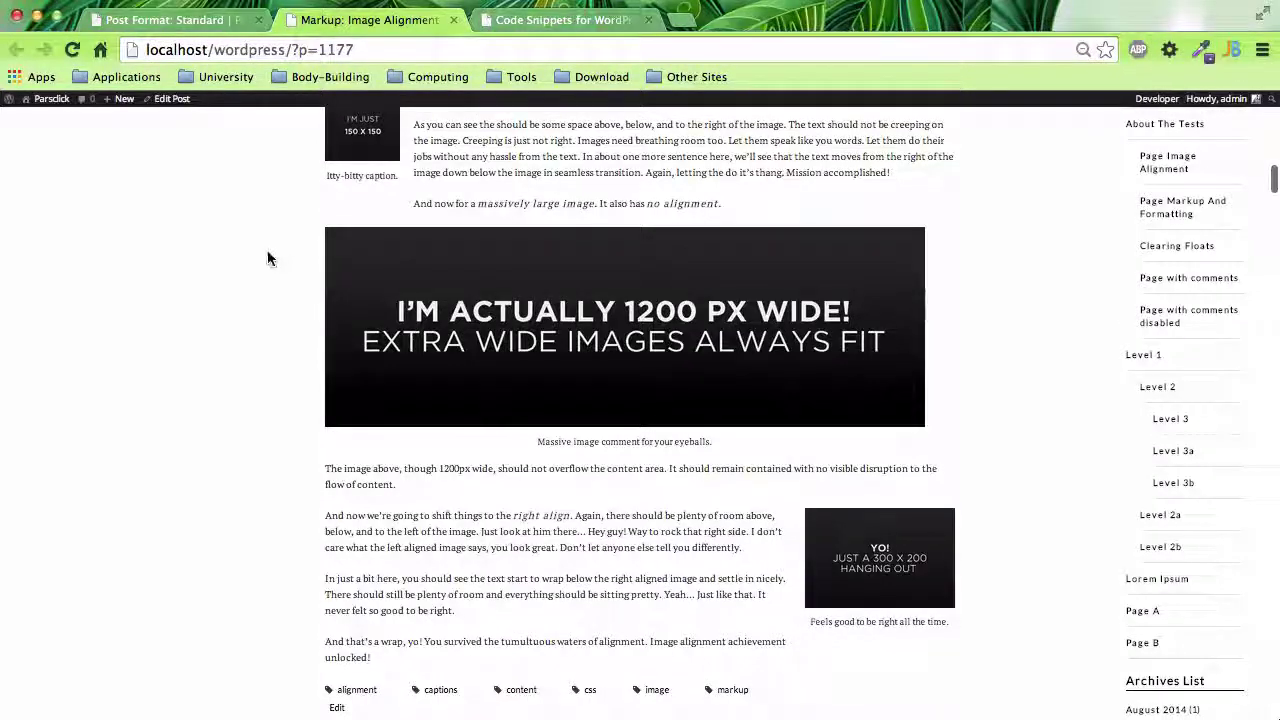
pyautogui.scroll(-1, 531, 437)
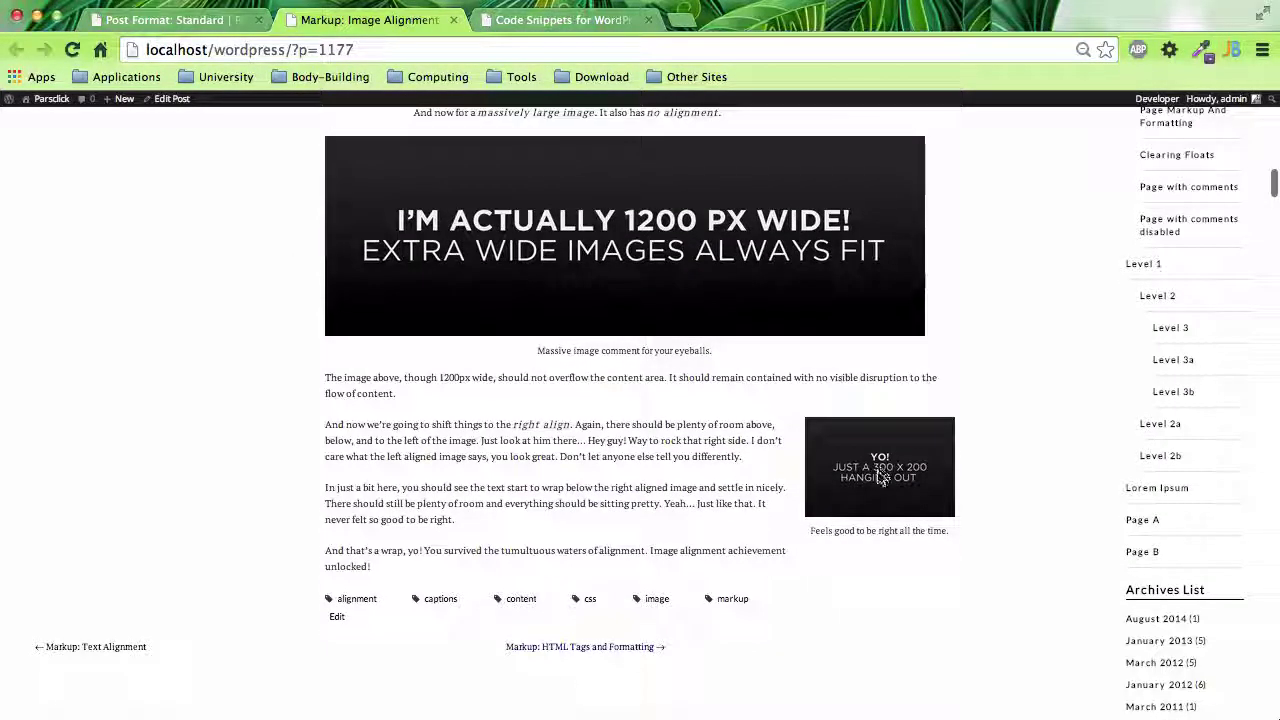
pyautogui.scroll(5, 880, 478)
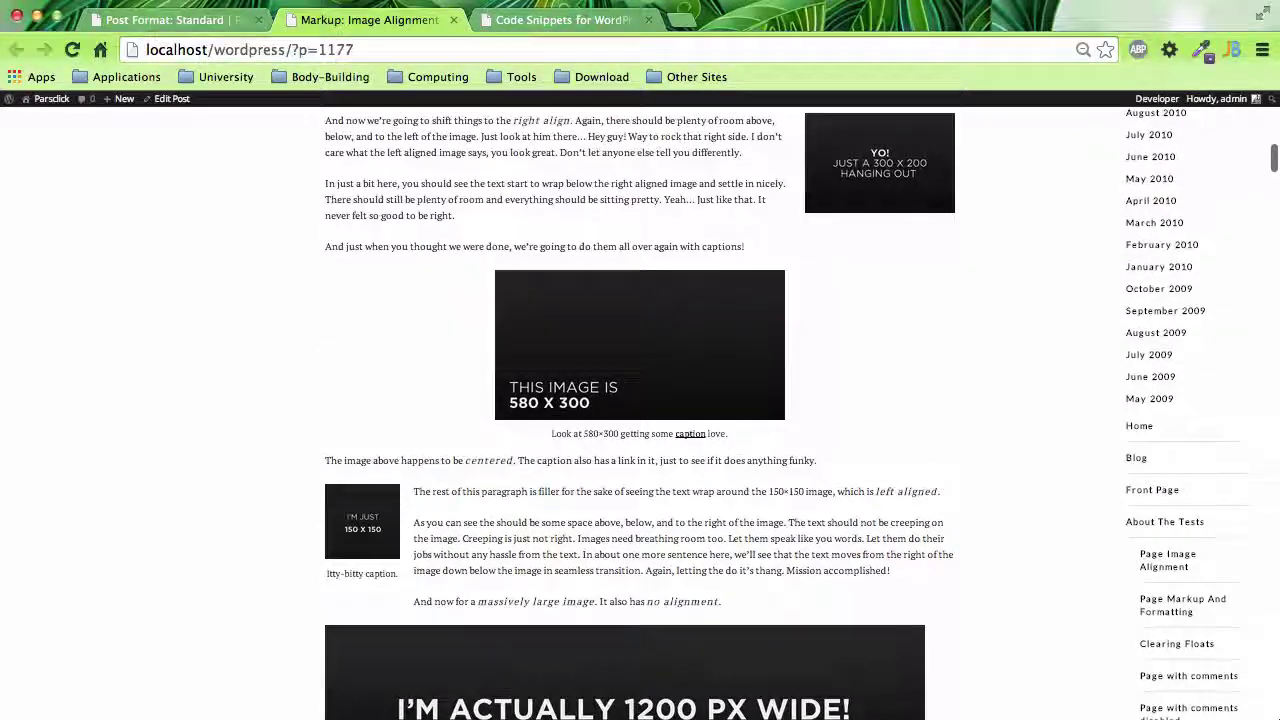
pyautogui.click(170, 20)
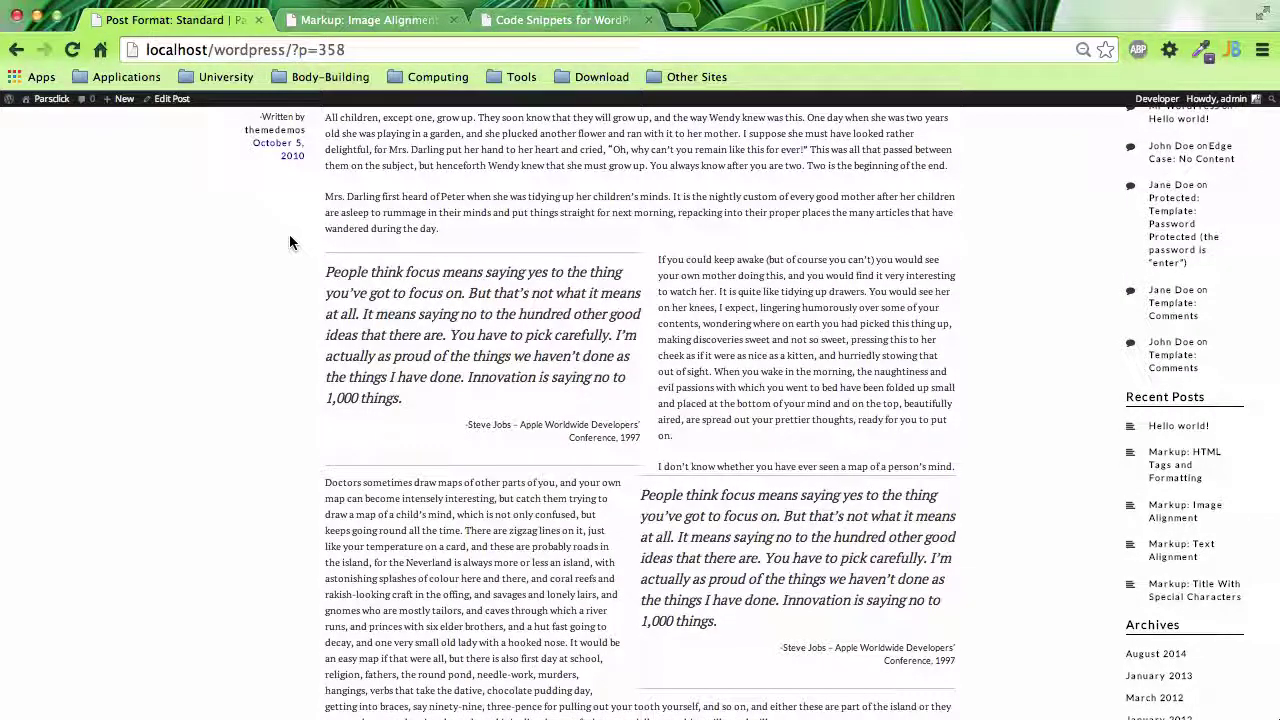
# Reload the Post Format: Standard post and inspect the outward pull quotes at 67% zoom
pyautogui.hotkey('ctrl', 'r')
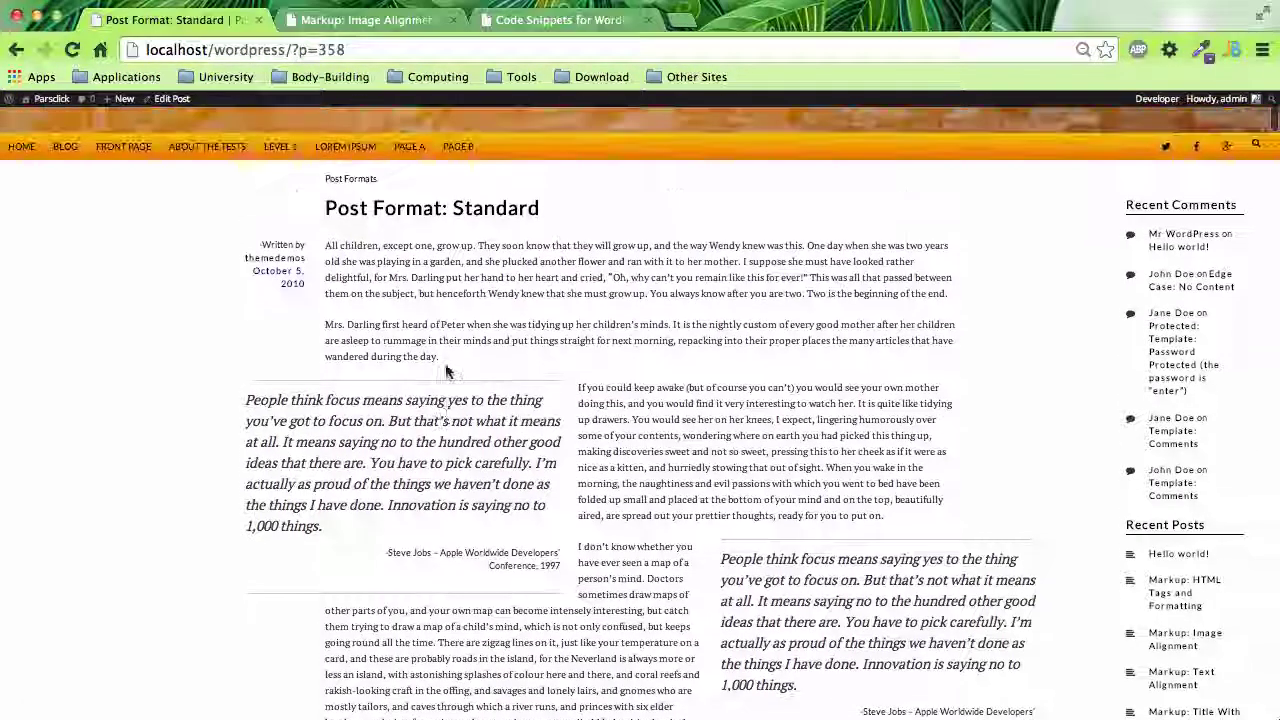
pyautogui.scroll(-1, 446, 371)
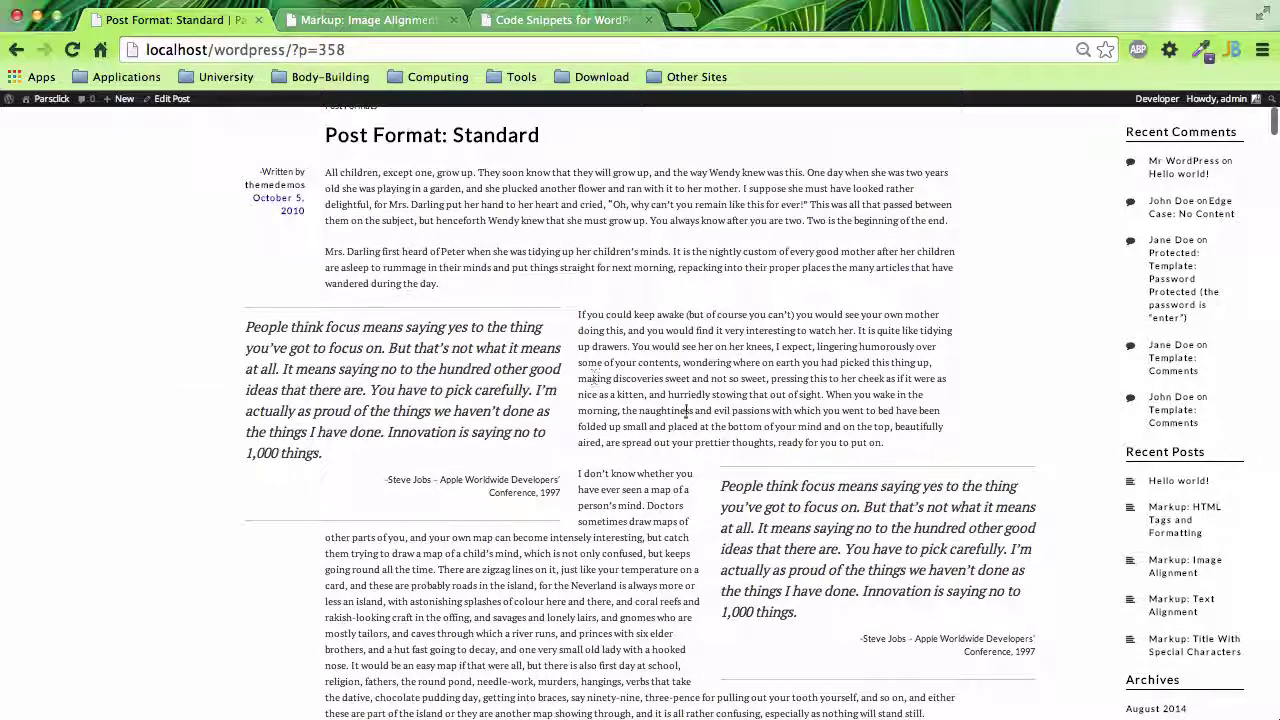
pyautogui.scroll(-4, 604, 460)
pyautogui.scroll(-1, 604, 460)
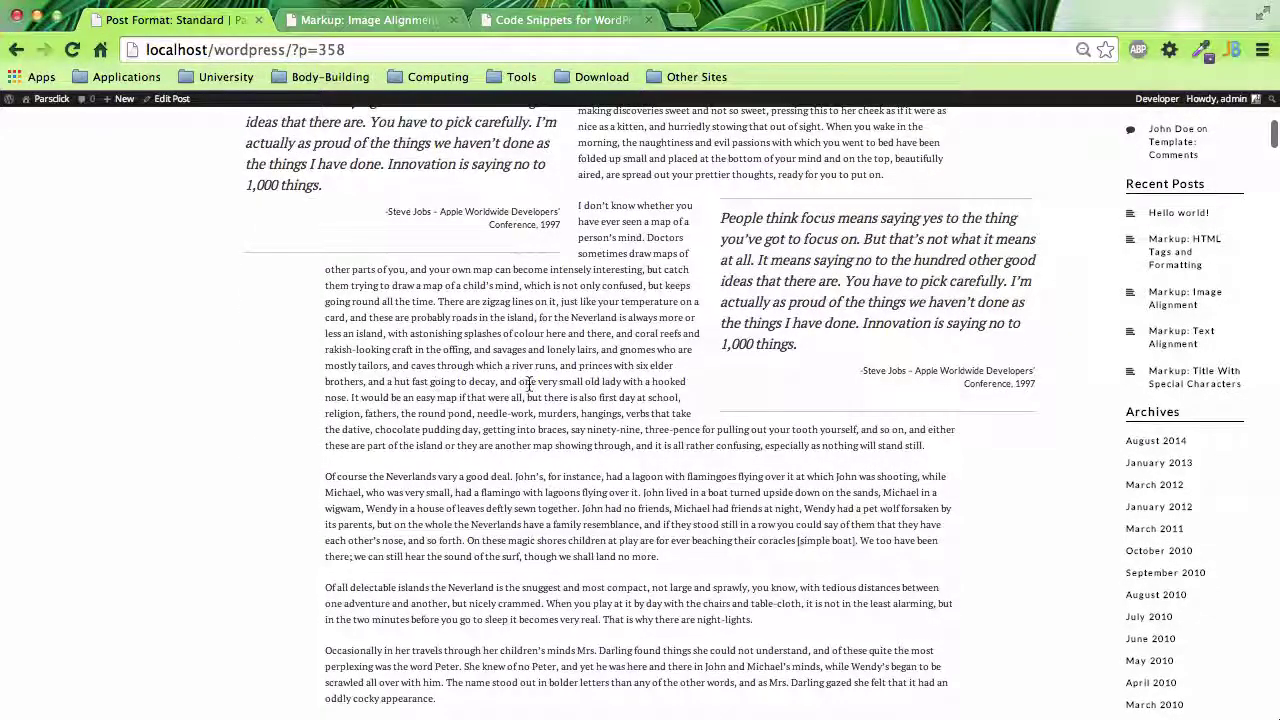
pyautogui.hotkey('ctrl', '+')
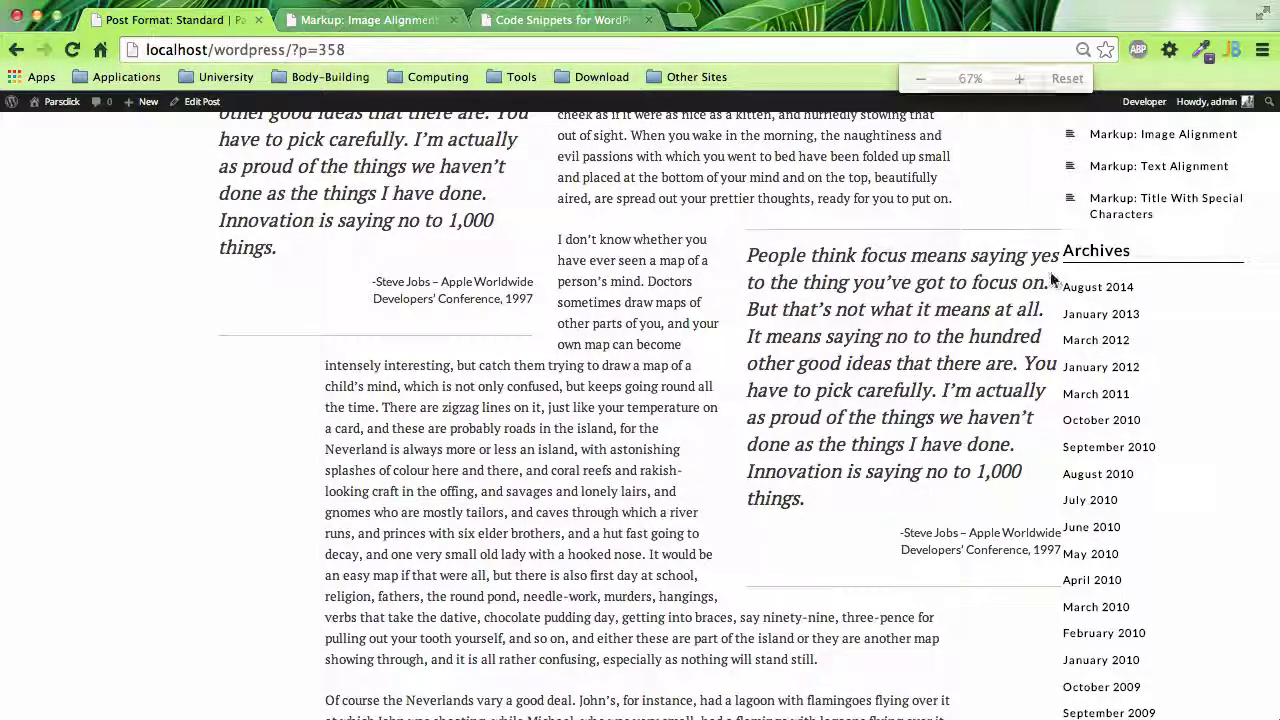
pyautogui.scroll(1, 960, 470)
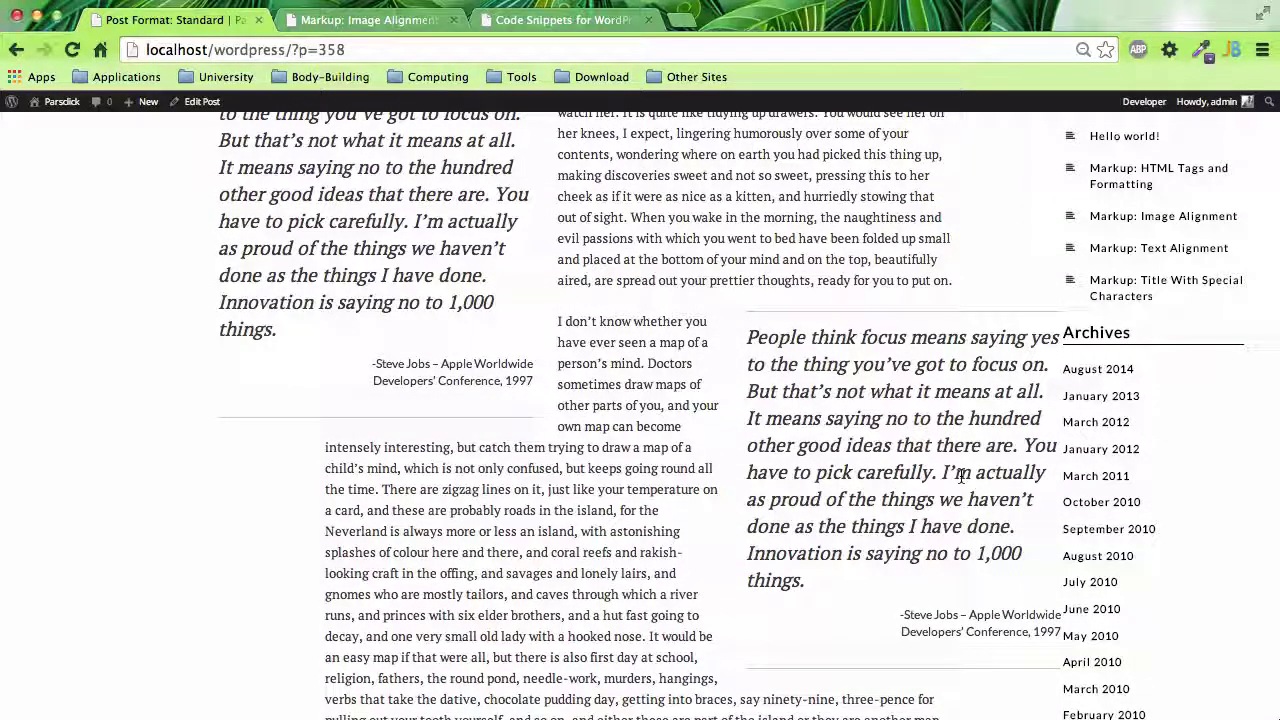
# Select the body of the .alignright rule in the theme's style.css
pyautogui.click(1010, 705)
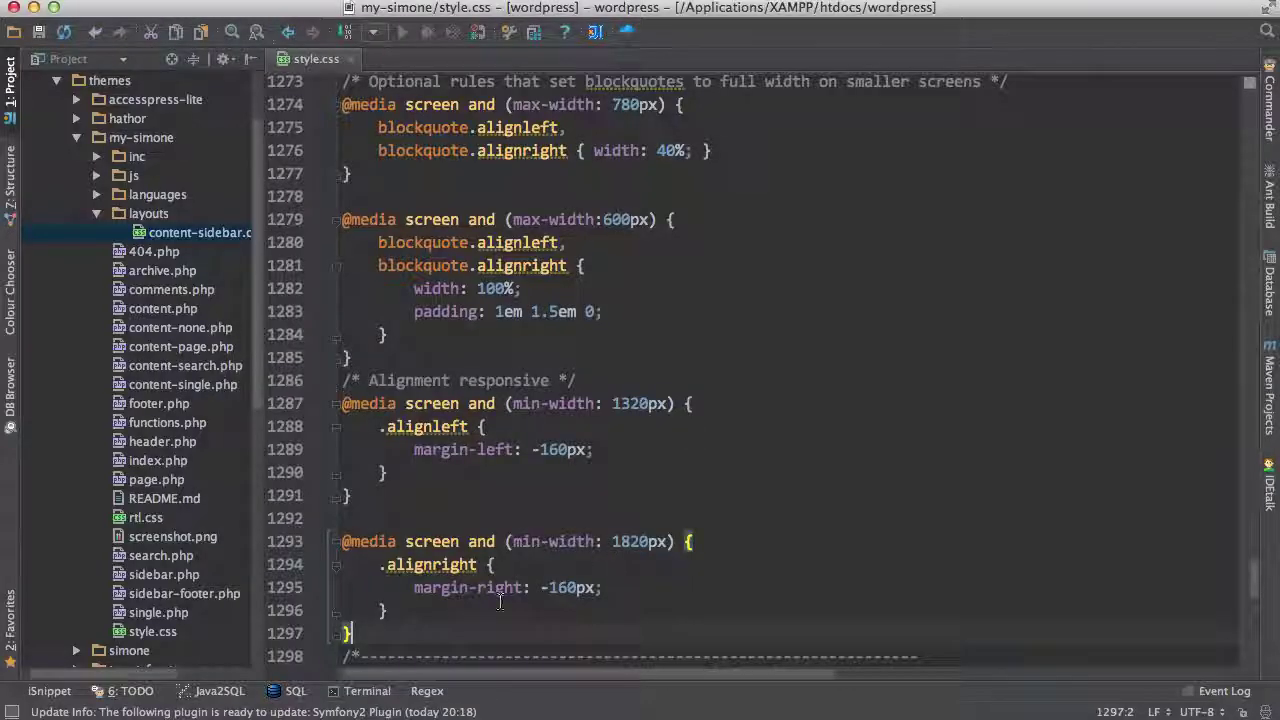
pyautogui.moveTo(399, 616); pyautogui.dragTo(346, 566)
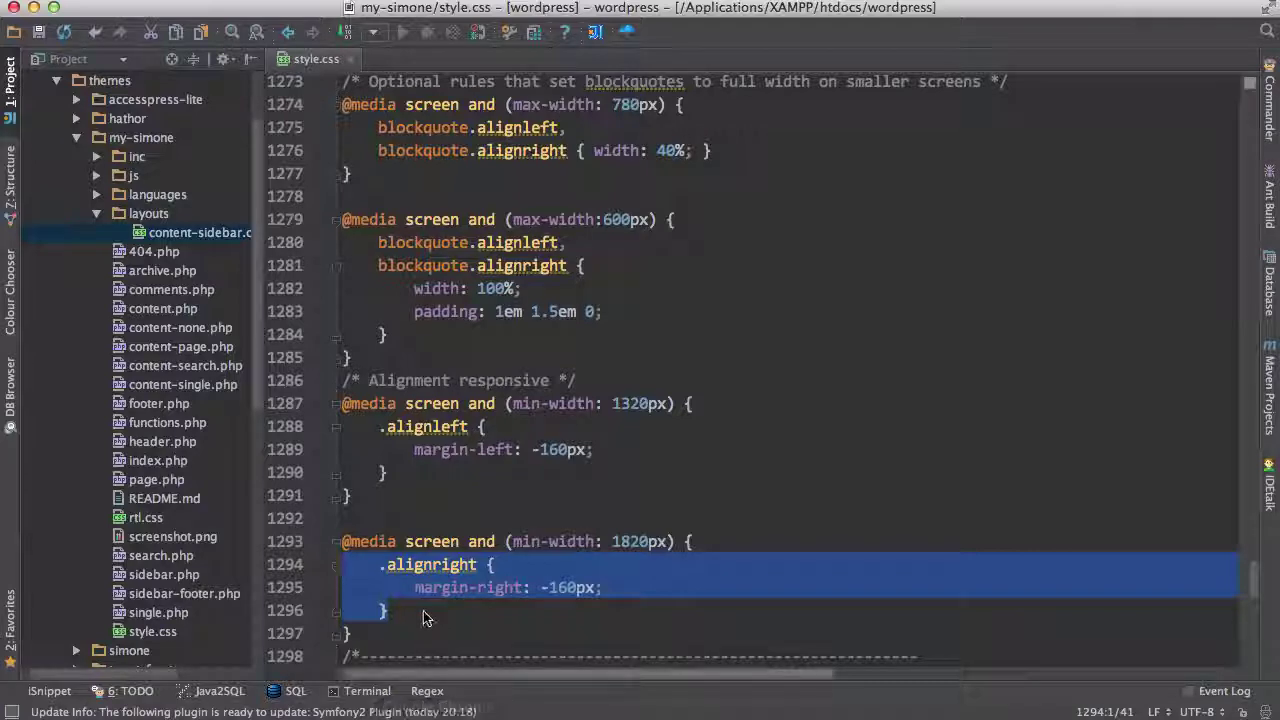
pyautogui.moveTo(423, 611); pyautogui.dragTo(493, 564)
# Compare the post's pull quotes at 50% and 75% zoom
pyautogui.click(438, 716)
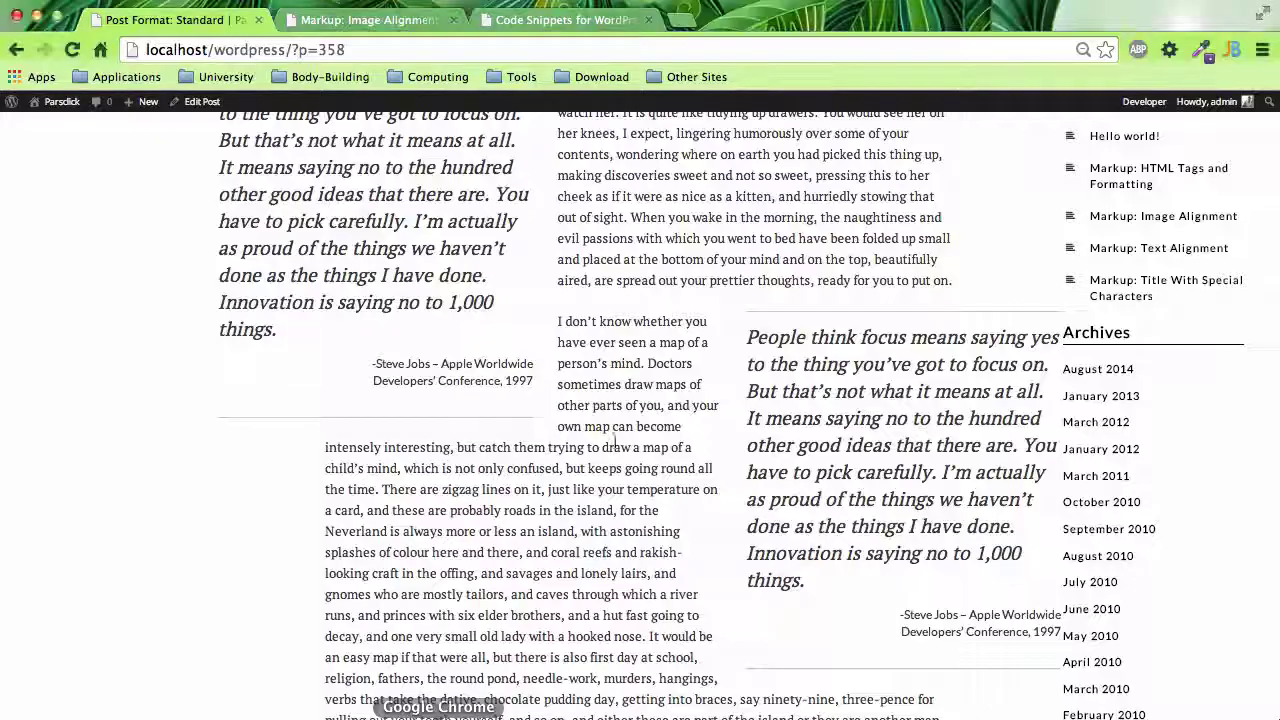
pyautogui.press('super+minus')
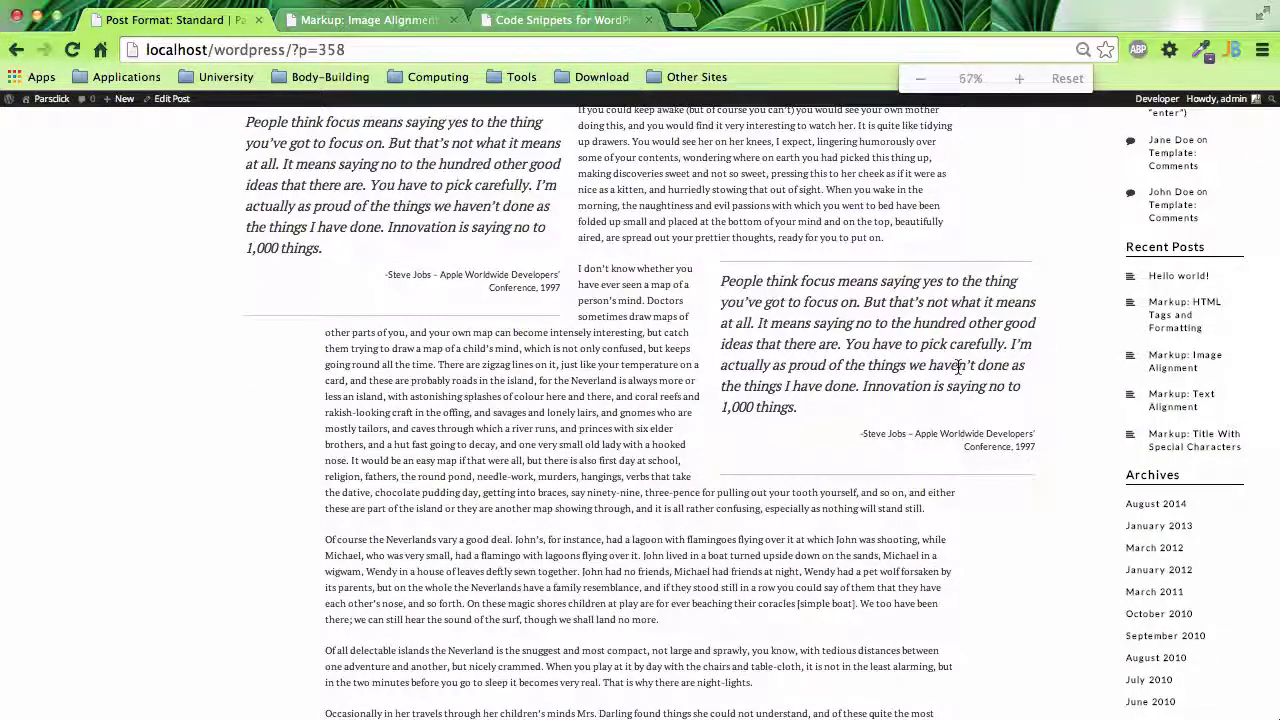
pyautogui.press('super+plus')
pyautogui.press('super+plus')
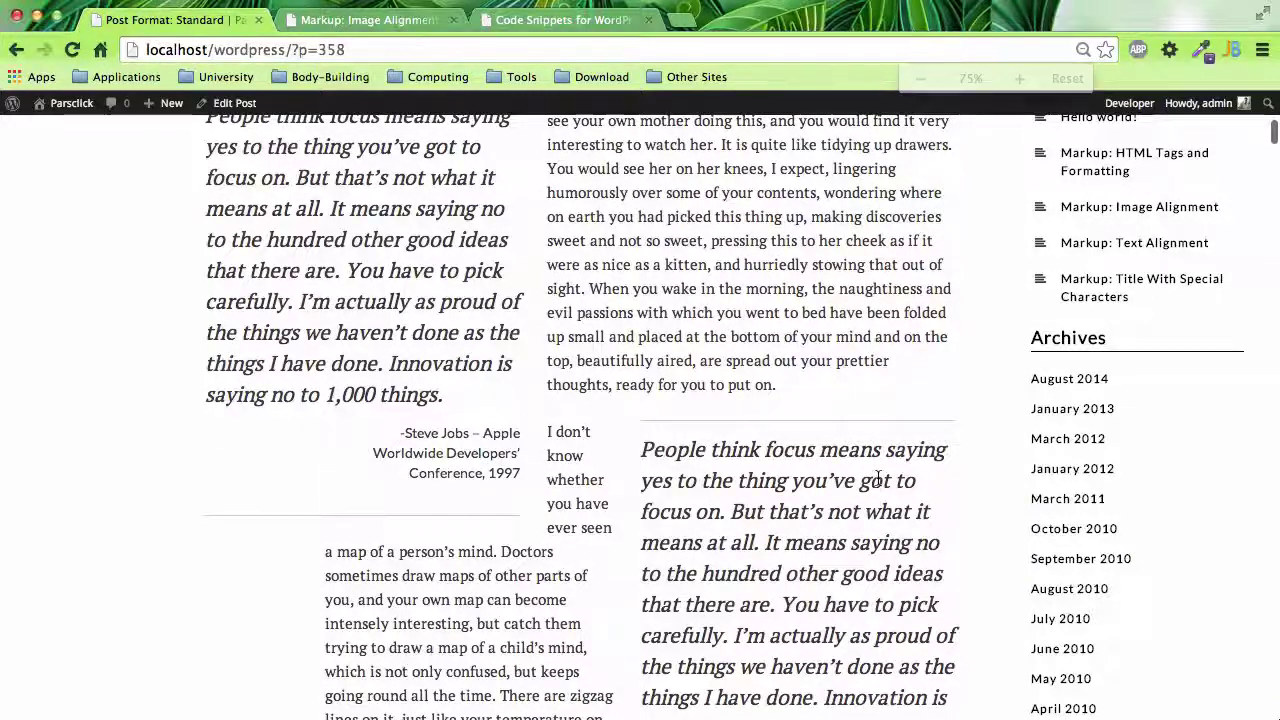
pyautogui.scroll(2, 955, 498)
pyautogui.scroll(2, 397, 340)
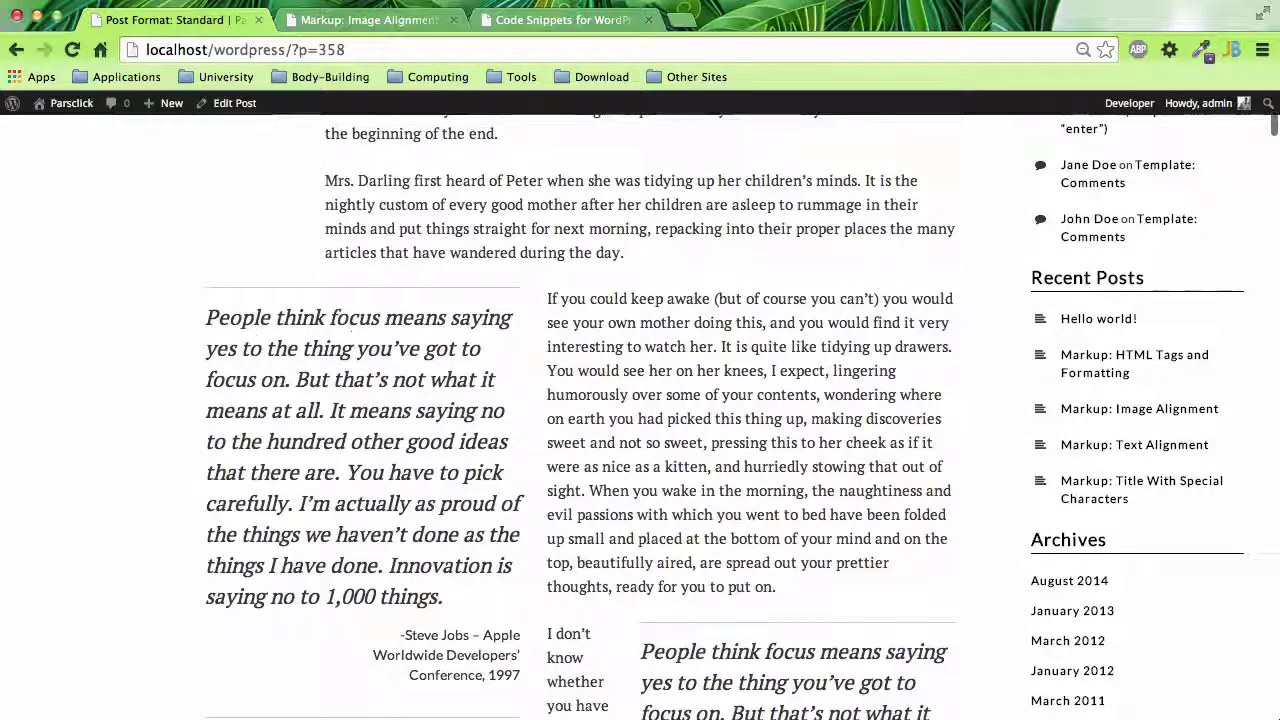
# Change the margin-left on line 1289 of style.css from -160px to -260px
pyautogui.press('super+Tab')
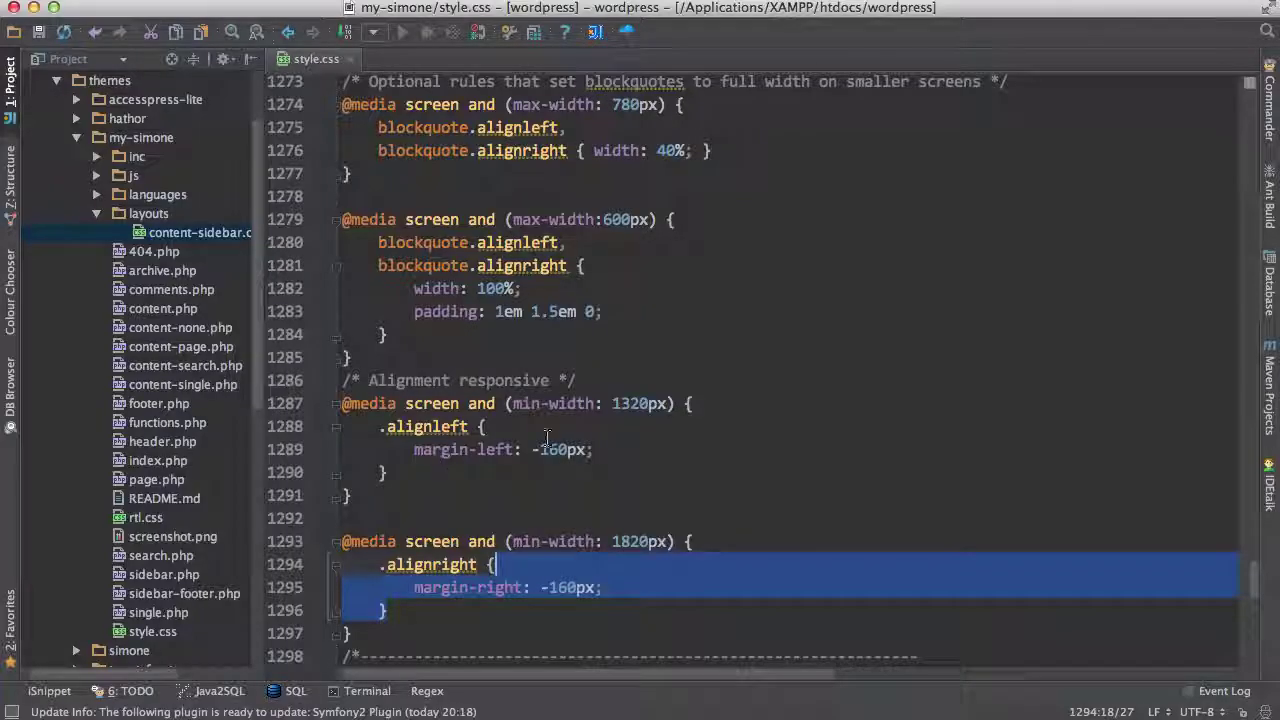
pyautogui.click(549, 449)
pyautogui.press('BackSpace')
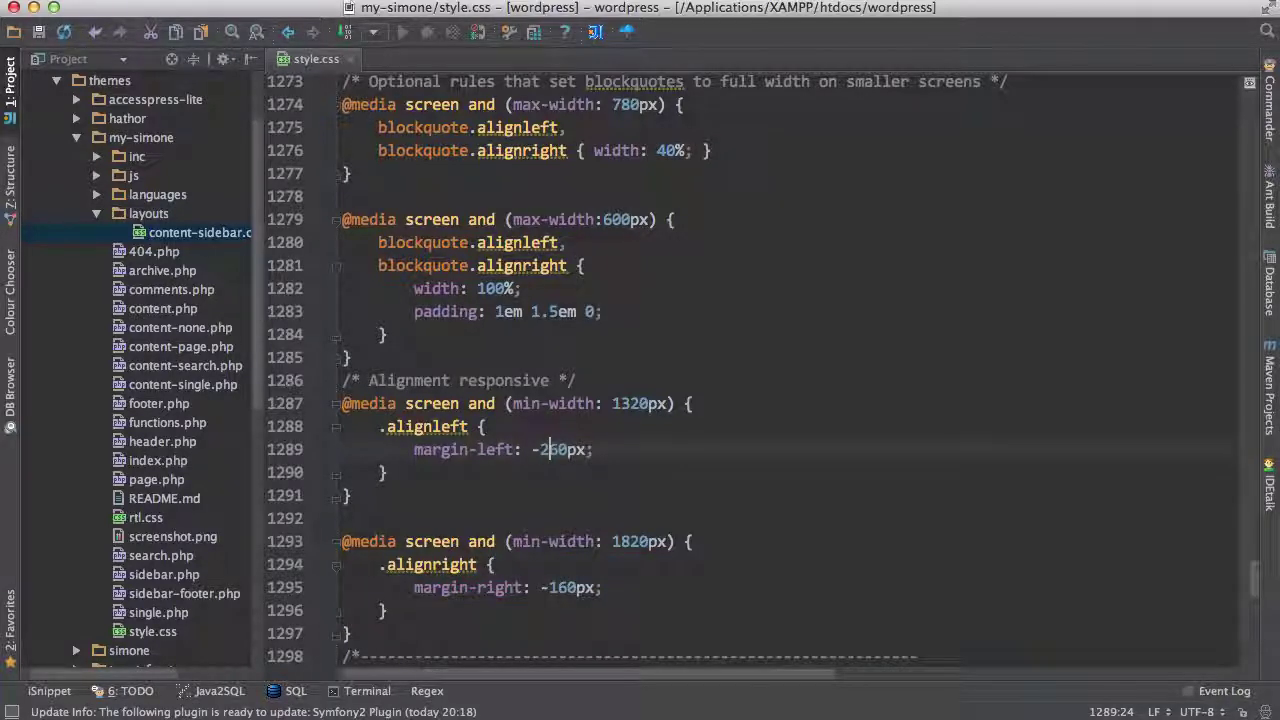
pyautogui.write('2')
pyautogui.press('super+Tab')
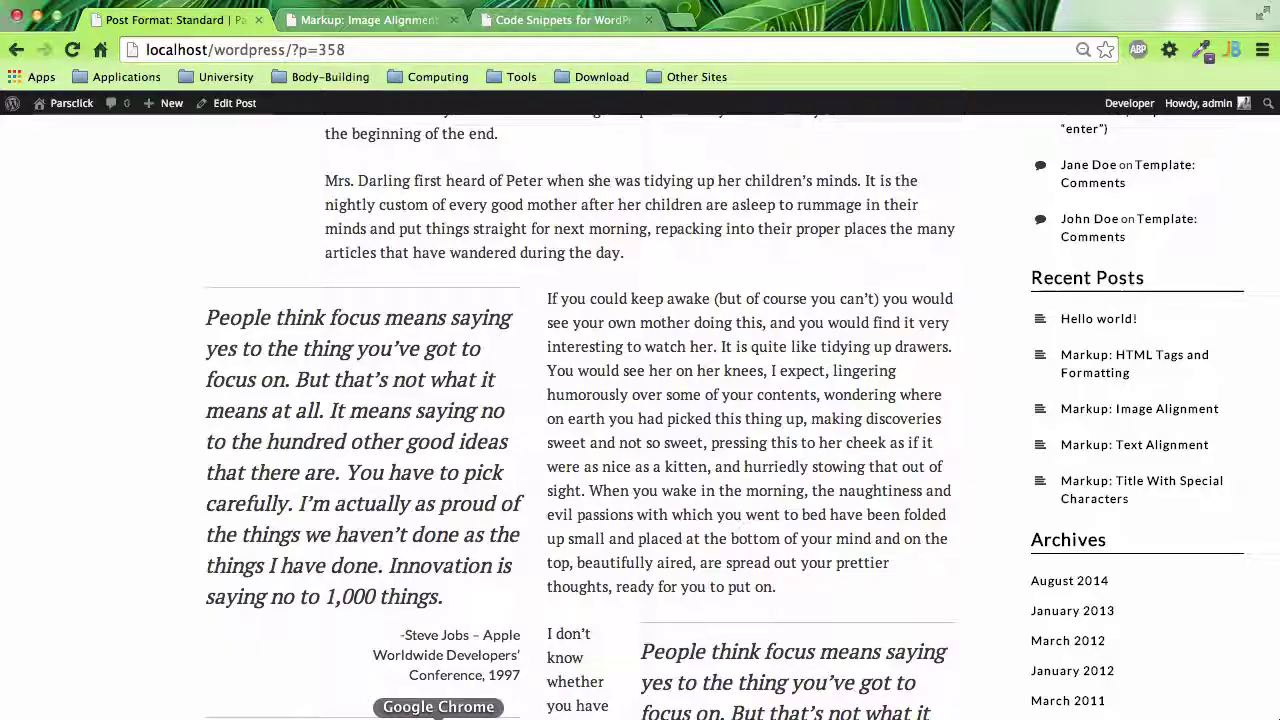
# Reload the post and review the -260px left quote at 90% and 75% zoom
pyautogui.press('super+r')
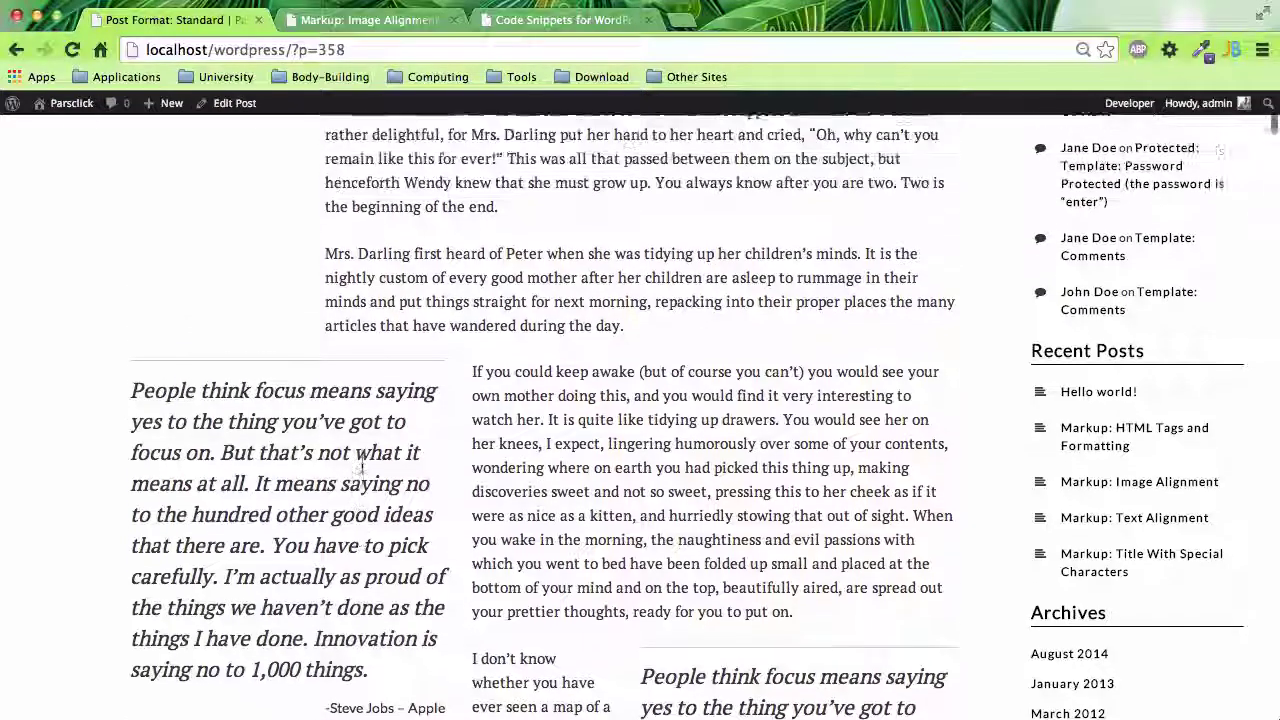
pyautogui.scroll(3, 362, 465)
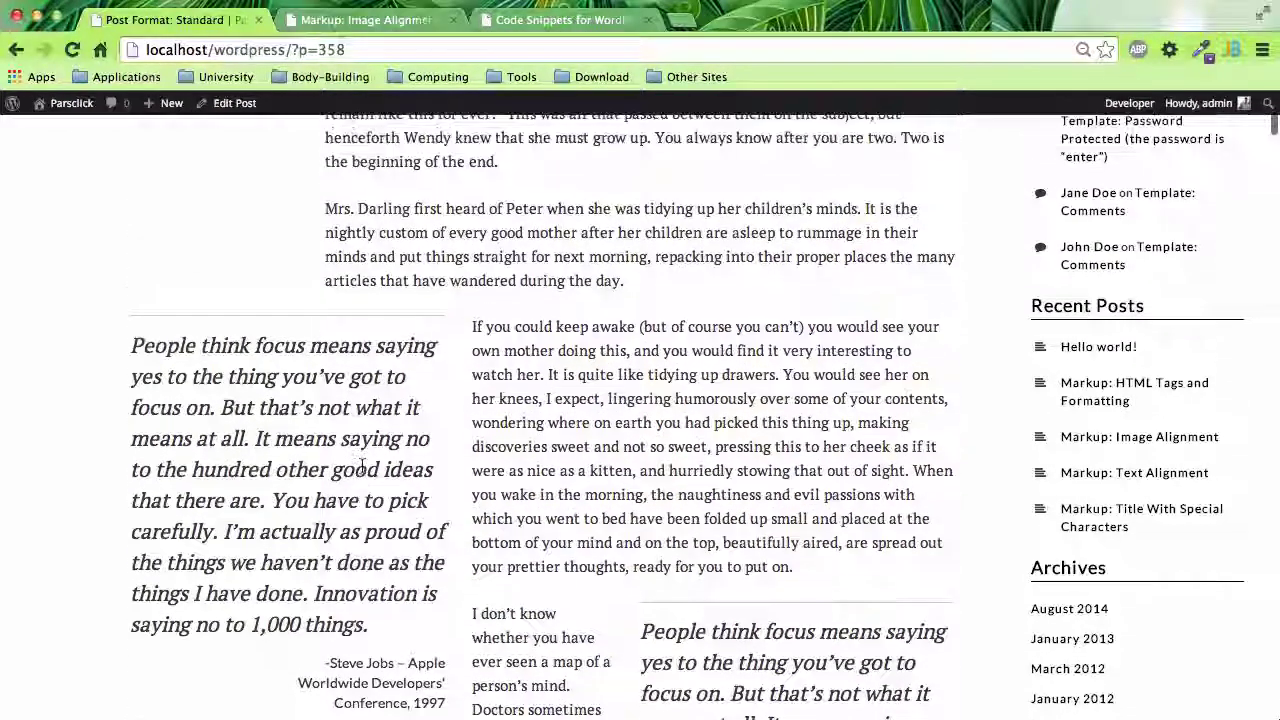
pyautogui.press('super+minus')
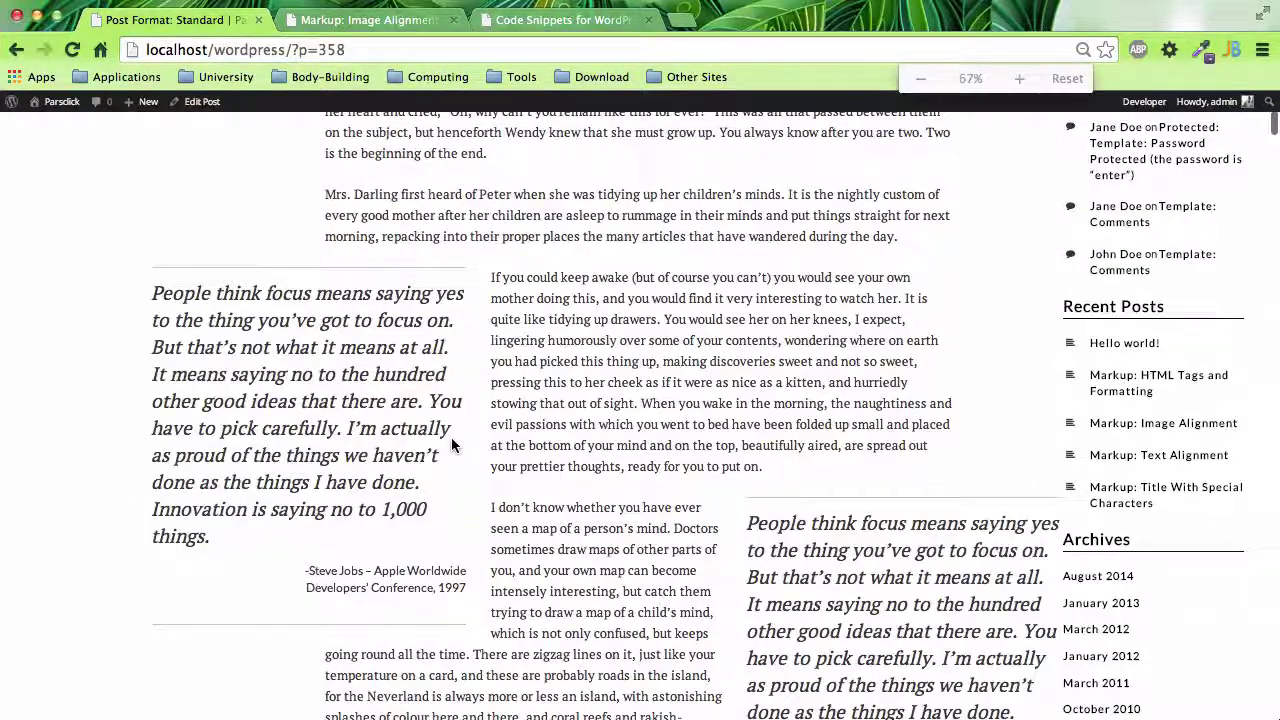
pyautogui.press('super+equal')
pyautogui.press('super+equal')
pyautogui.press('super+equal')
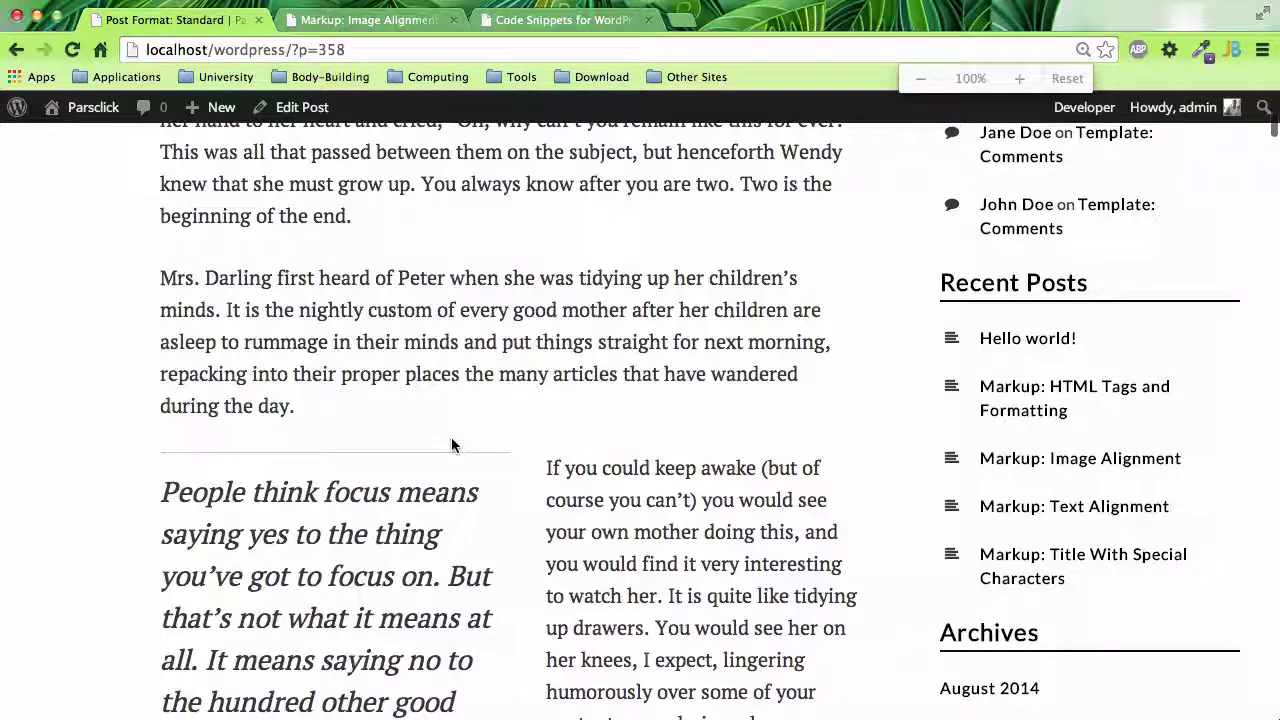
pyautogui.scroll(10, 382, 440)
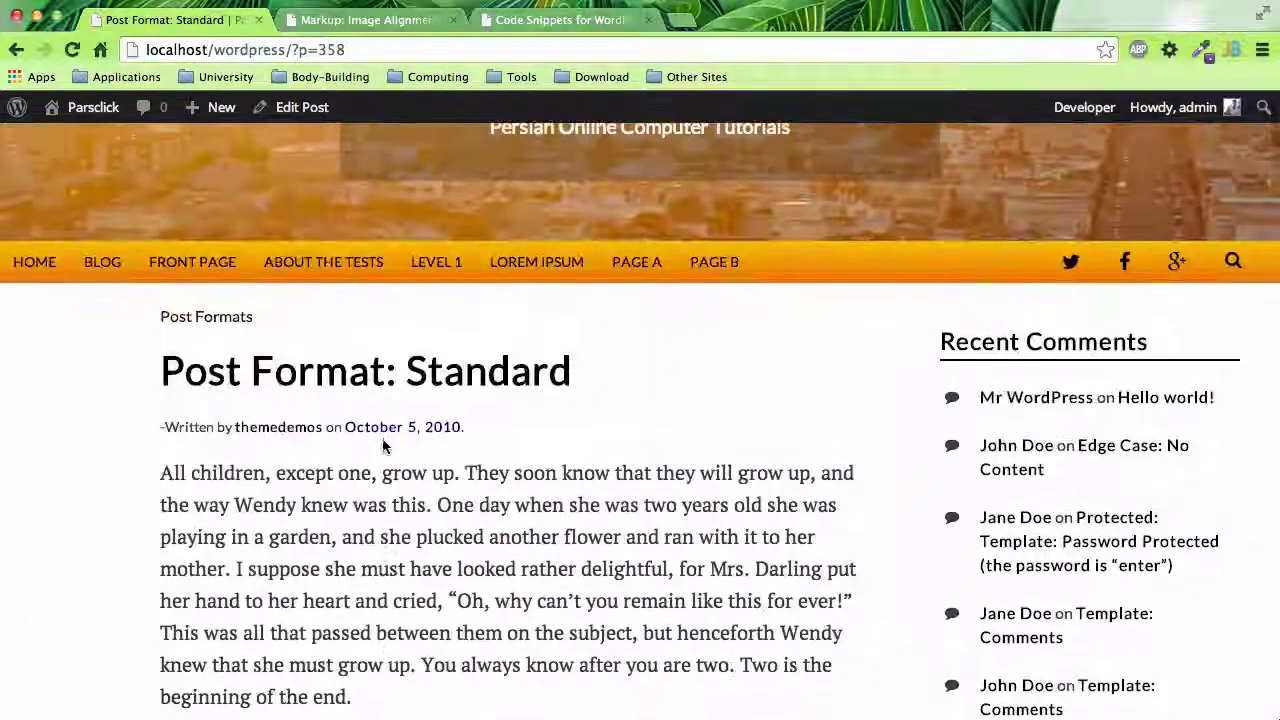
pyautogui.press('super+minus')
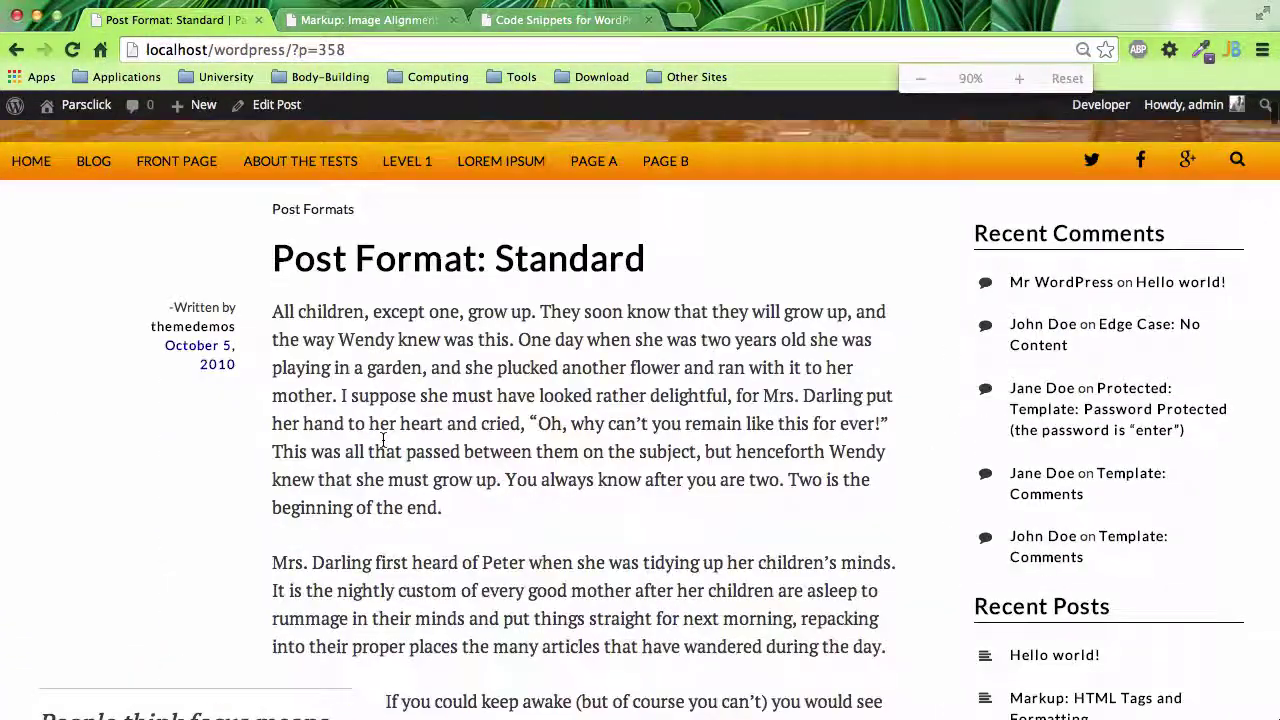
pyautogui.scroll(-2, 380, 440)
pyautogui.scroll(-5, 383, 372)
pyautogui.scroll(-4, 300, 390)
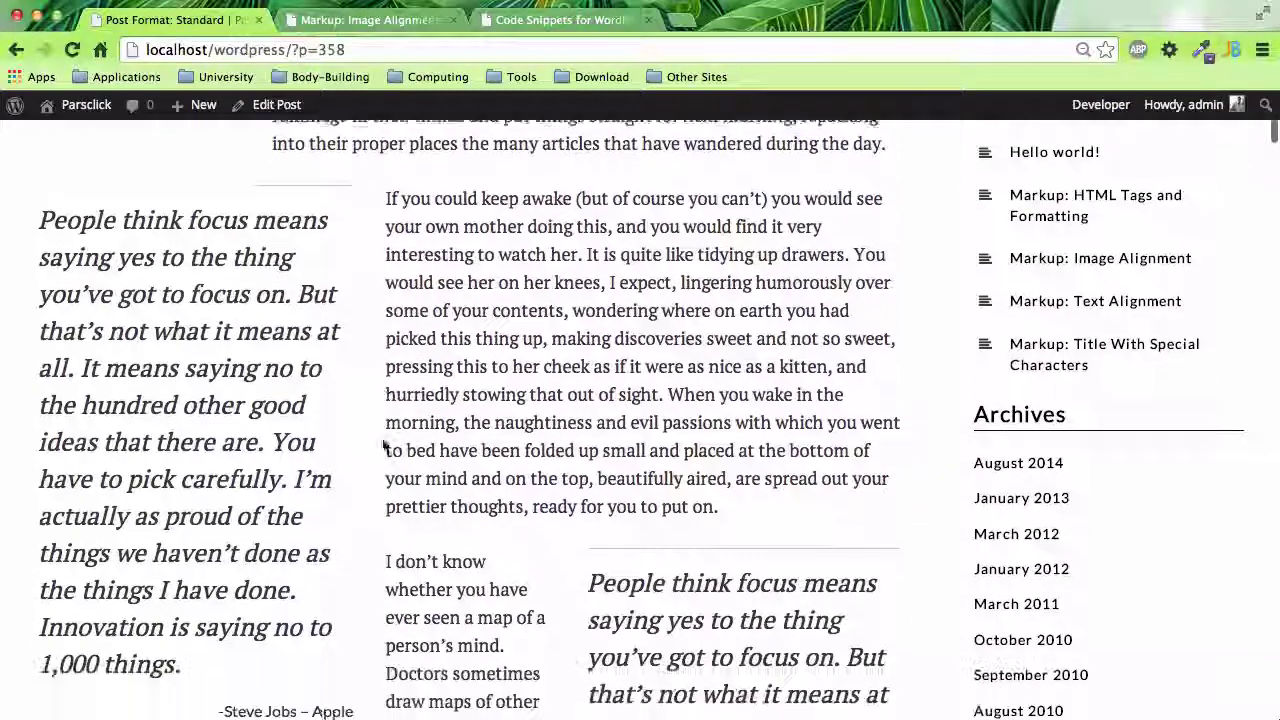
pyautogui.press('super+minus')
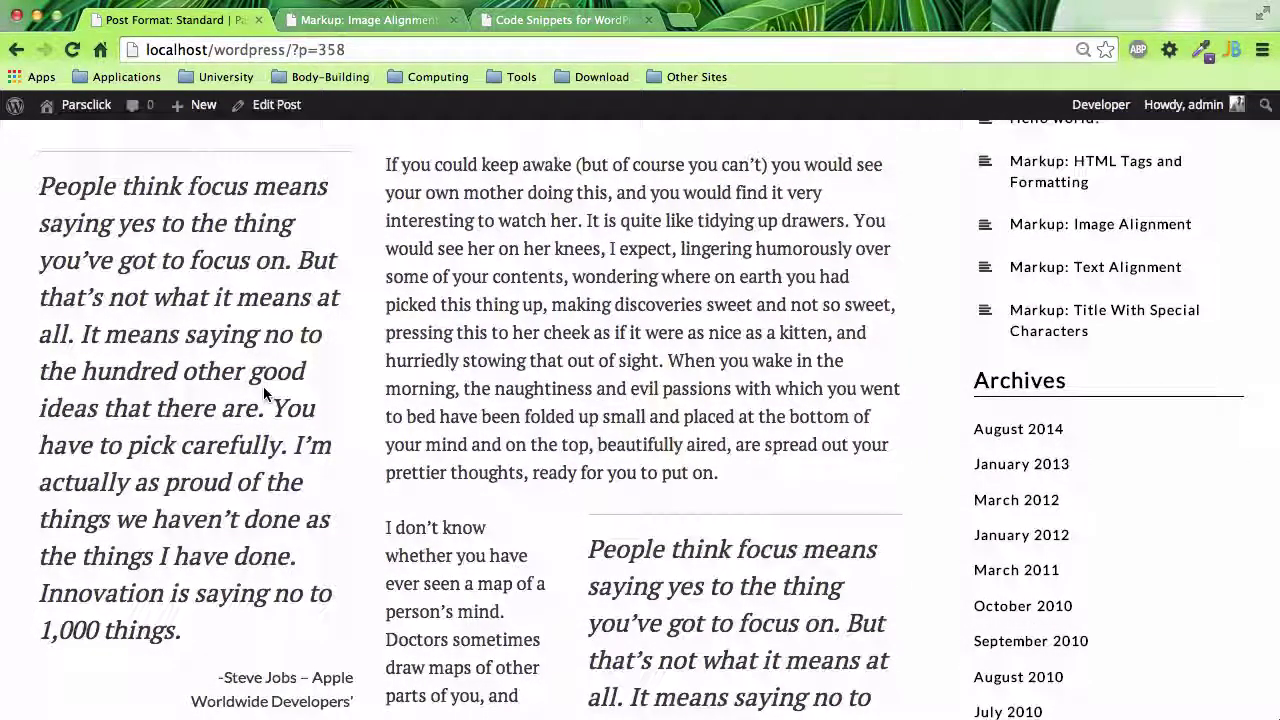
pyautogui.press('super+minus')
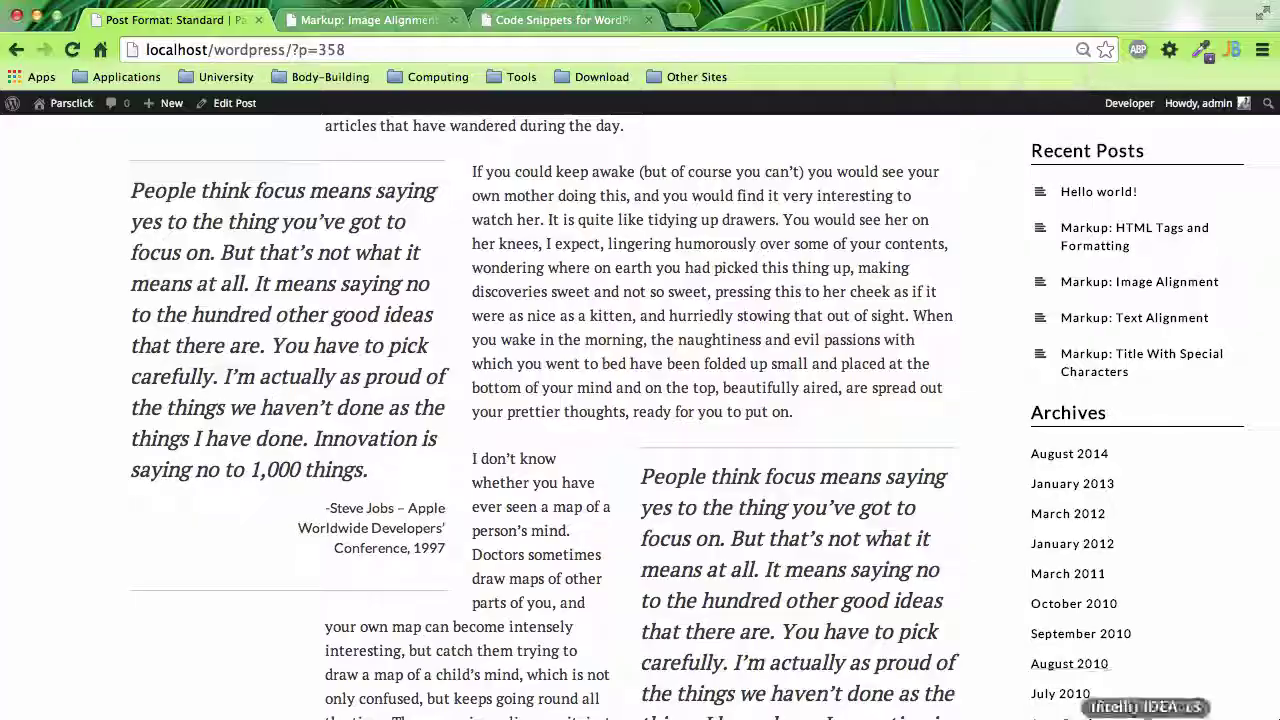
# Change line 1289's margin-left to -200px in style.css and scroll through the reloaded post
pyautogui.press('super+Tab')
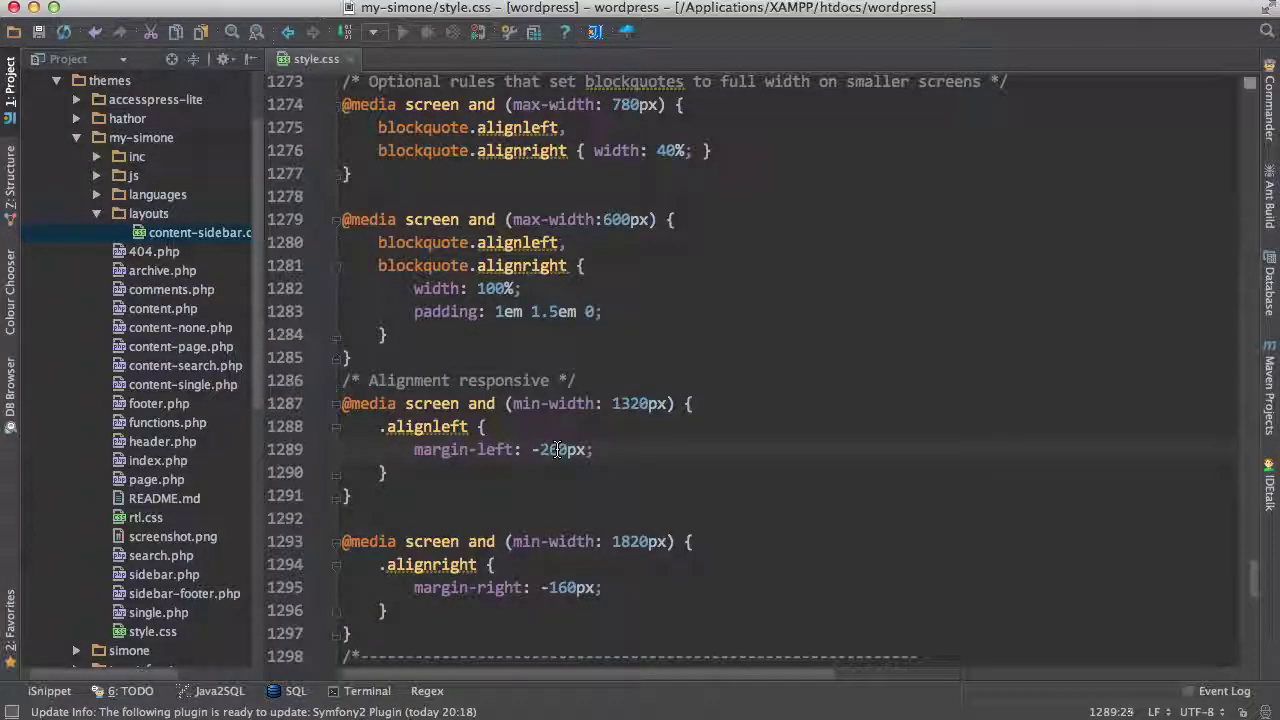
pyautogui.click(557, 449)
pyautogui.write('0')
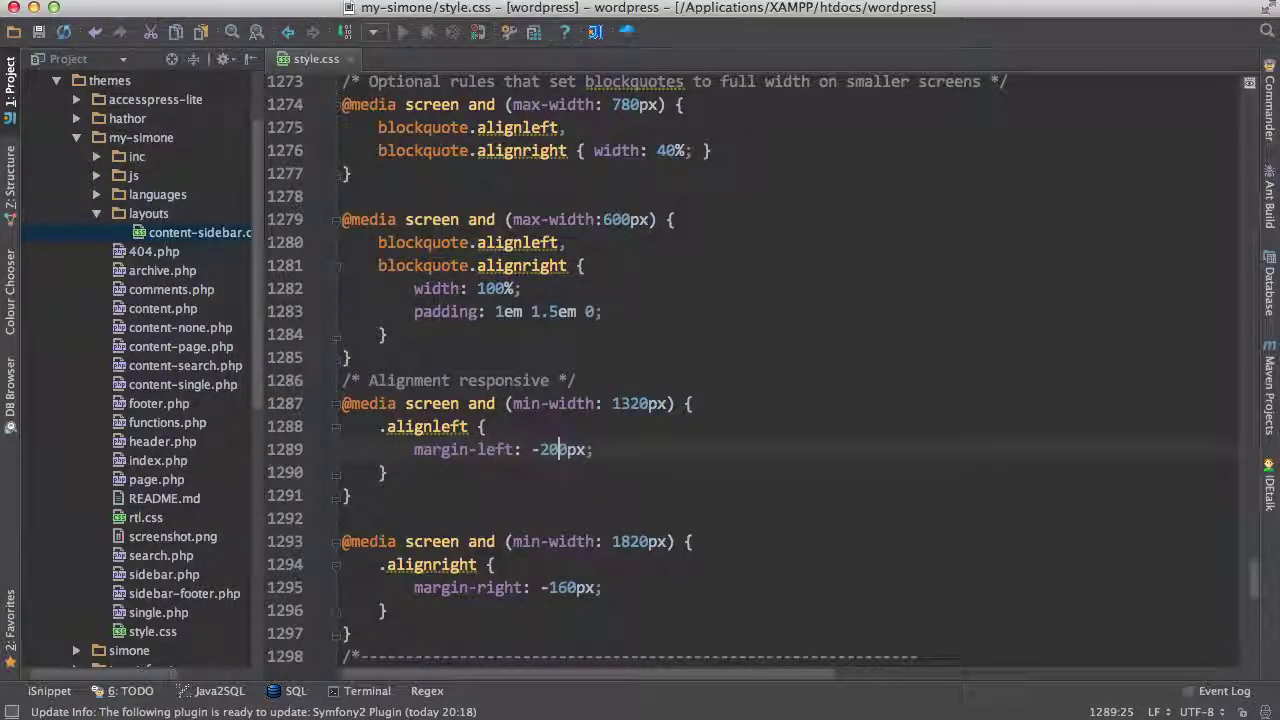
pyautogui.press('super+Tab')
pyautogui.press('super+Tab')
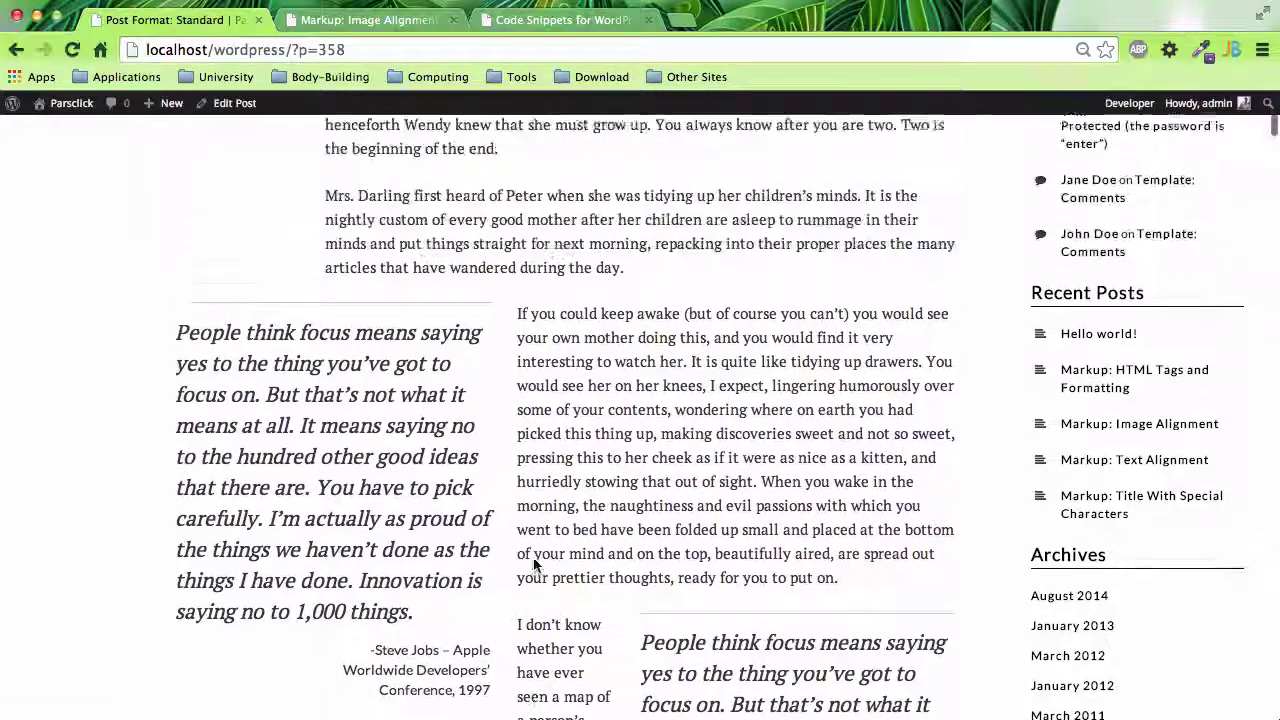
pyautogui.scroll(-5, 463, 515)
pyautogui.scroll(-5, 463, 515)
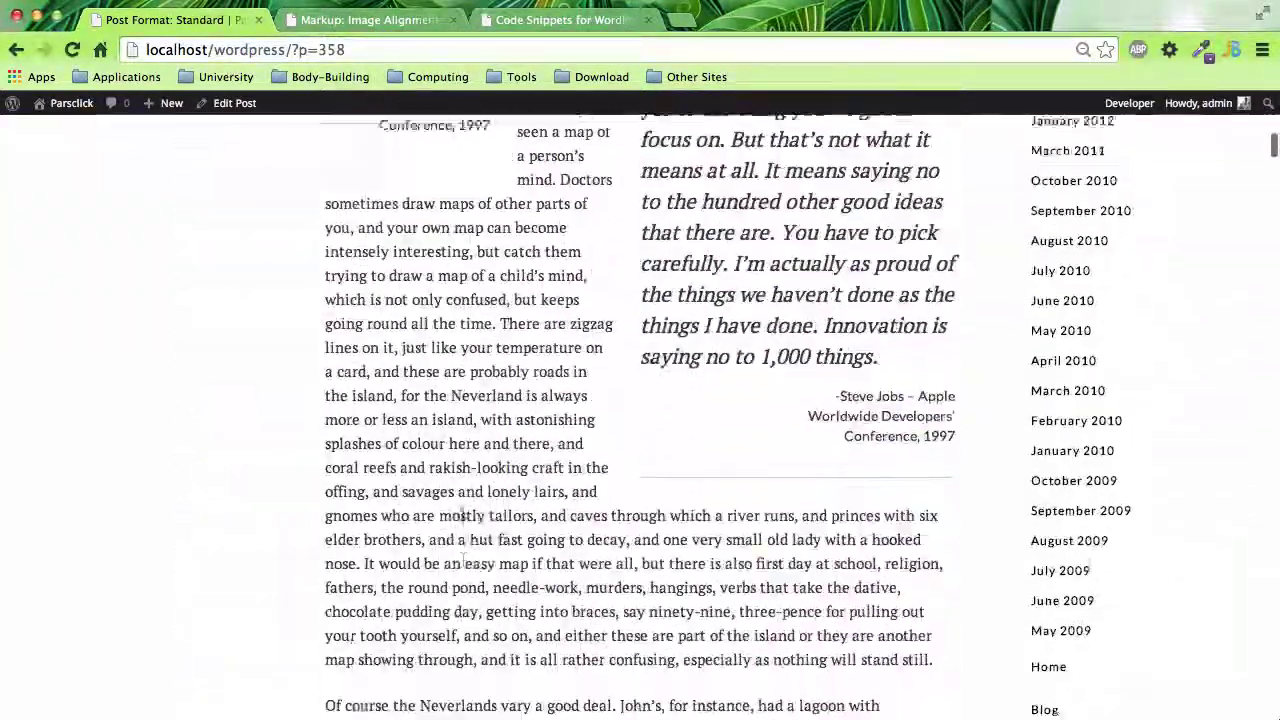
pyautogui.scroll(-3, 463, 520)
pyautogui.scroll(-10, 463, 520)
pyautogui.scroll(10, 463, 520)
pyautogui.scroll(10, 463, 520)
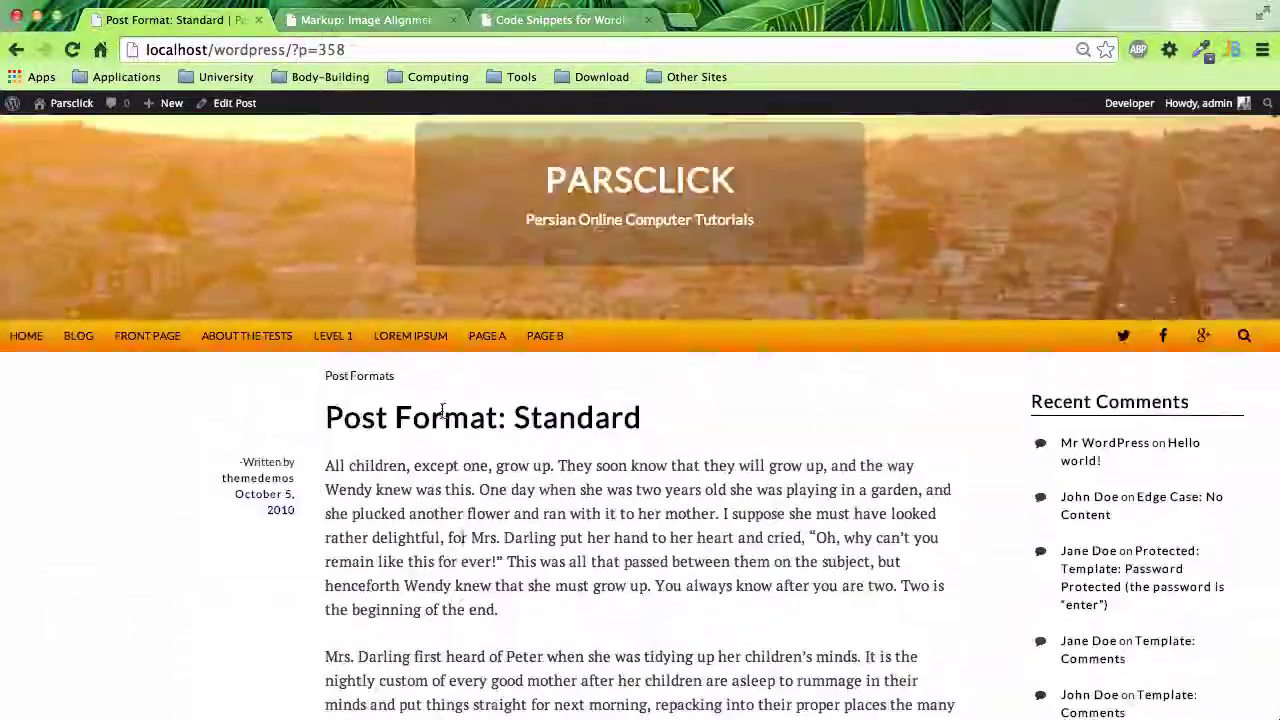
# Scroll through the Markup: Image Alignment post's left, right and centred images, including the 300×200 right image
pyautogui.click(363, 20)
pyautogui.scroll(3, 391, 368)
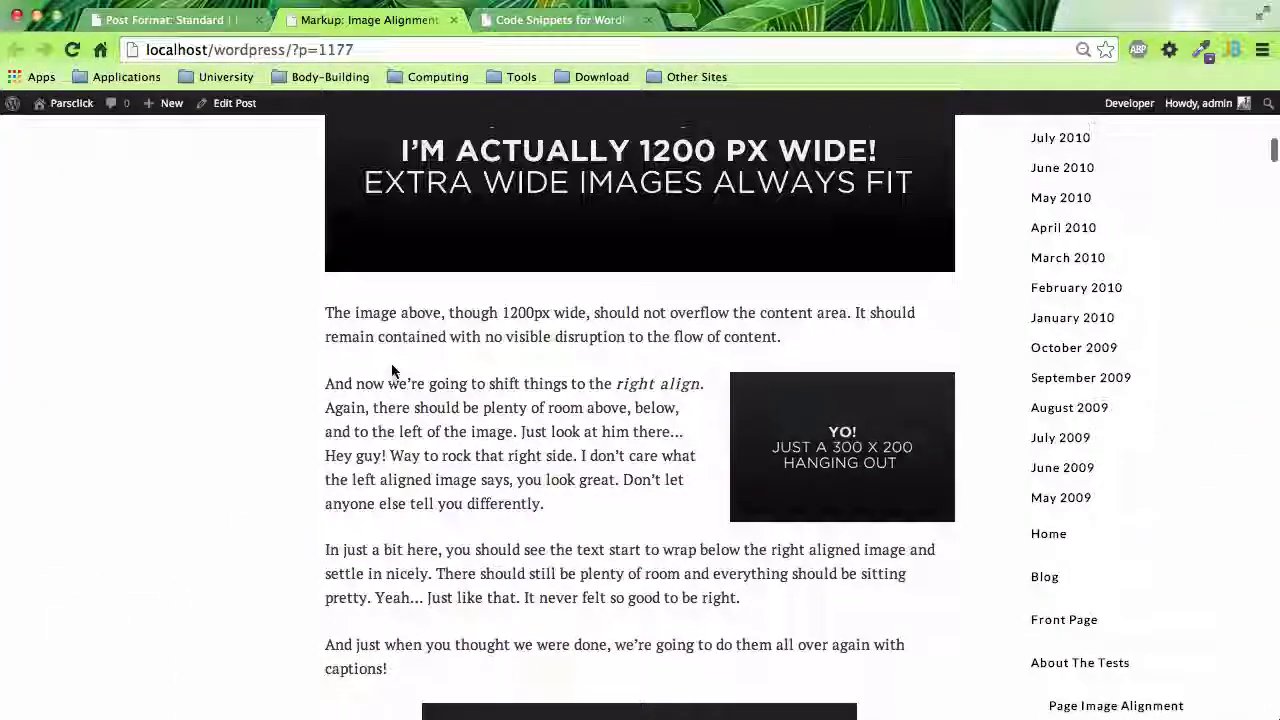
pyautogui.scroll(3, 391, 368)
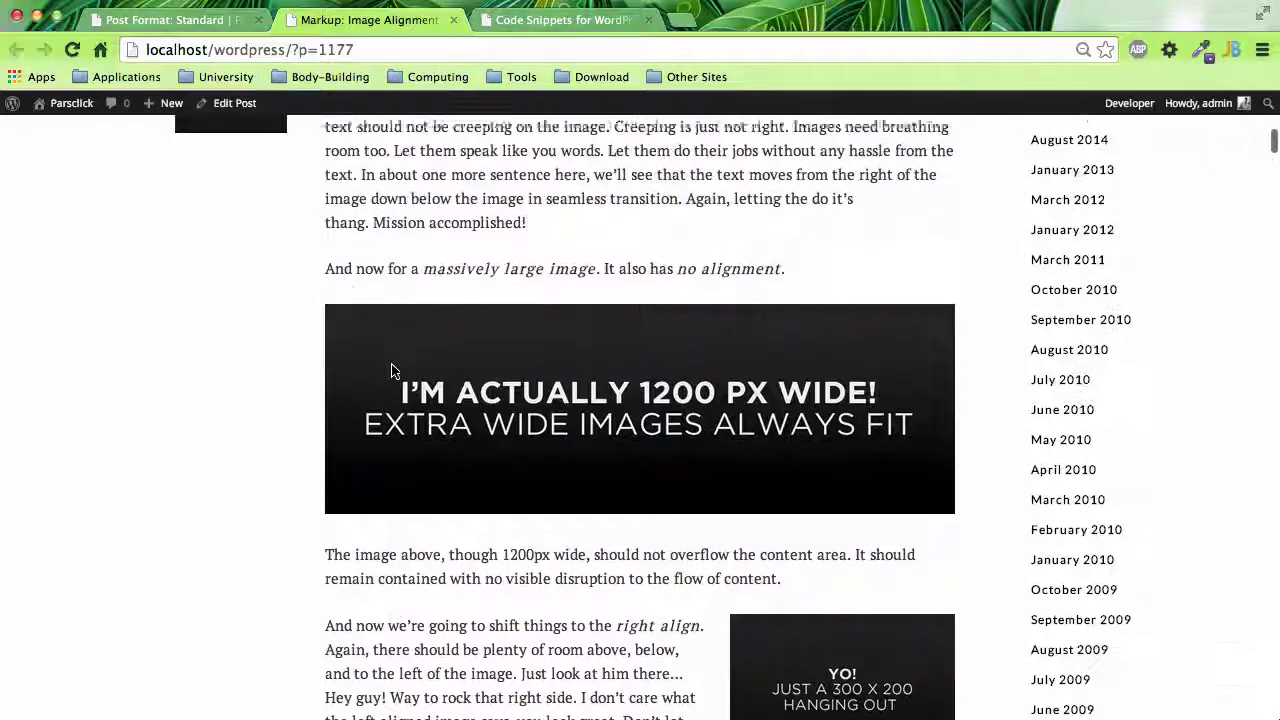
pyautogui.scroll(2, 391, 368)
pyautogui.scroll(2, 391, 368)
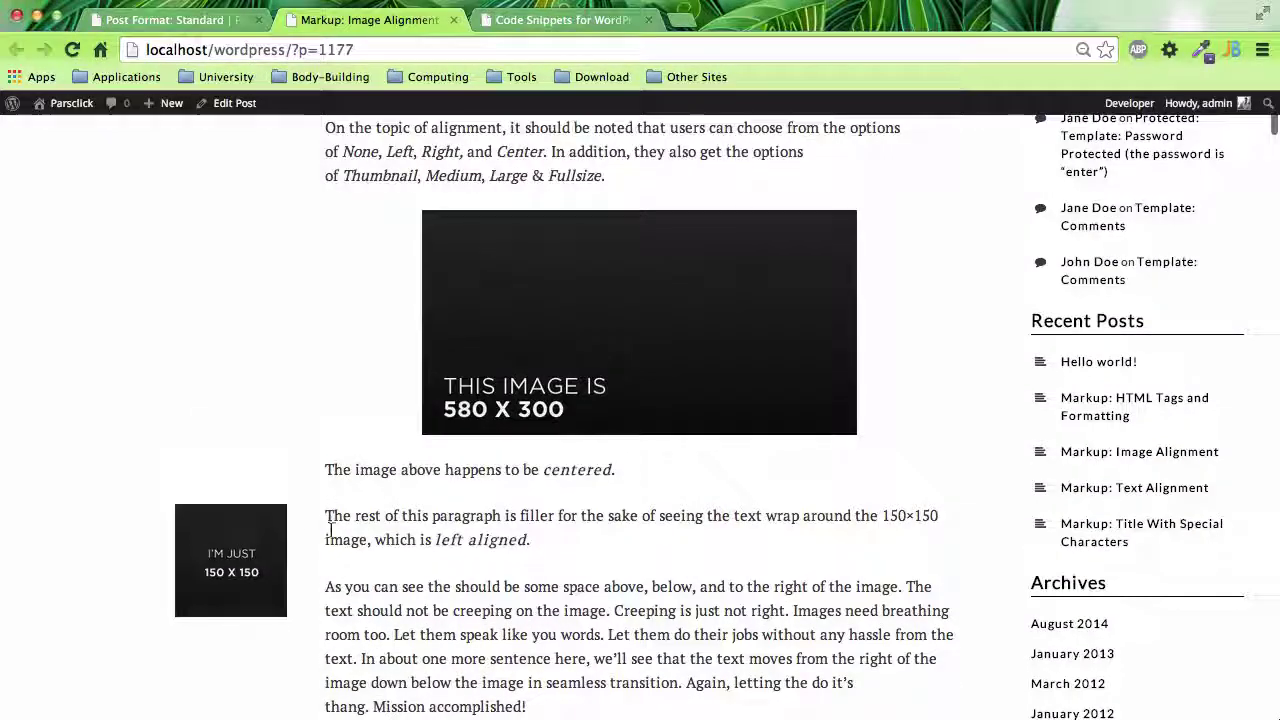
pyautogui.scroll(1, 258, 595)
pyautogui.scroll(-1, 250, 592)
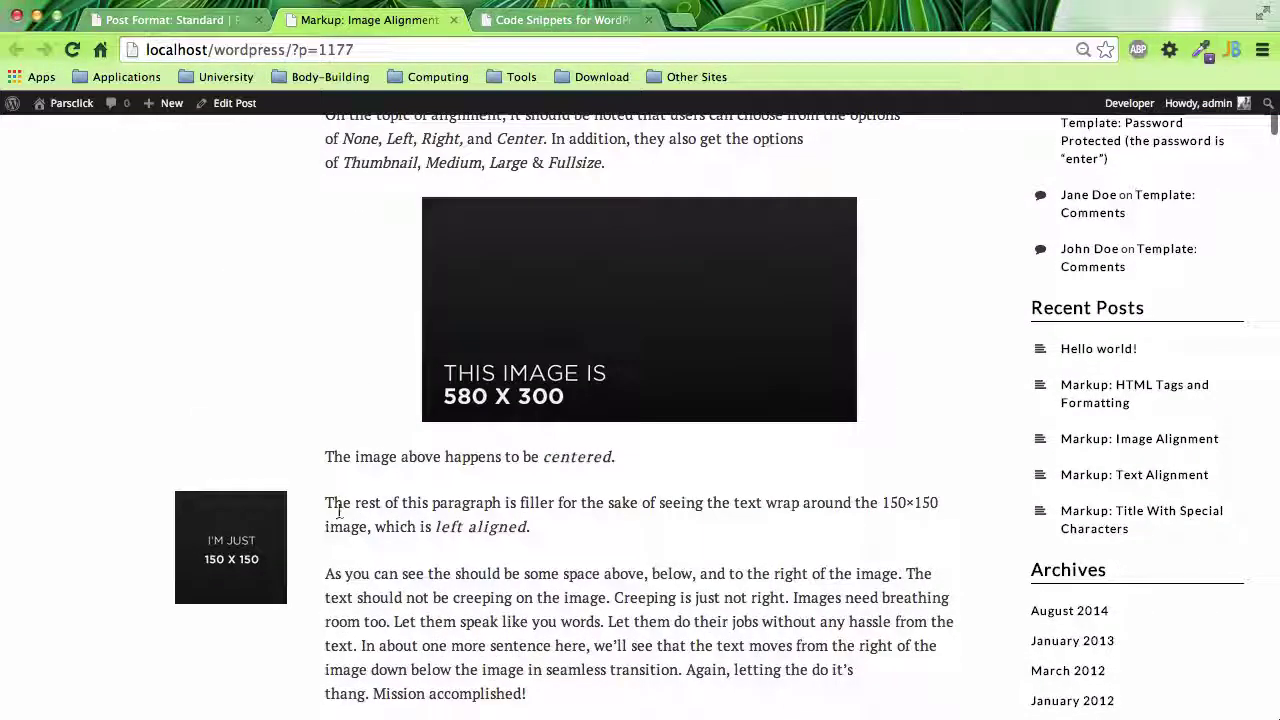
pyautogui.scroll(1, 313, 637)
pyautogui.scroll(4, 313, 637)
pyautogui.scroll(-4, 313, 637)
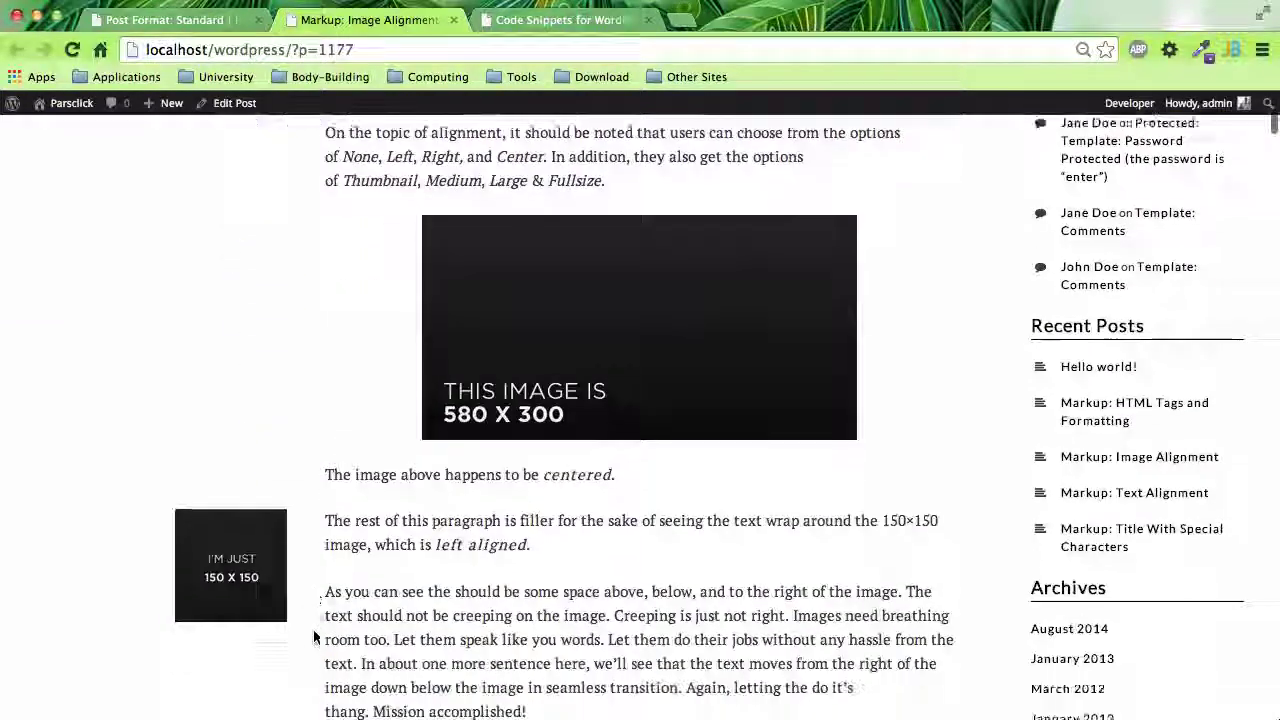
pyautogui.scroll(-4, 313, 637)
pyautogui.scroll(6, 313, 637)
pyautogui.scroll(-4, 313, 637)
pyautogui.scroll(-1, 313, 637)
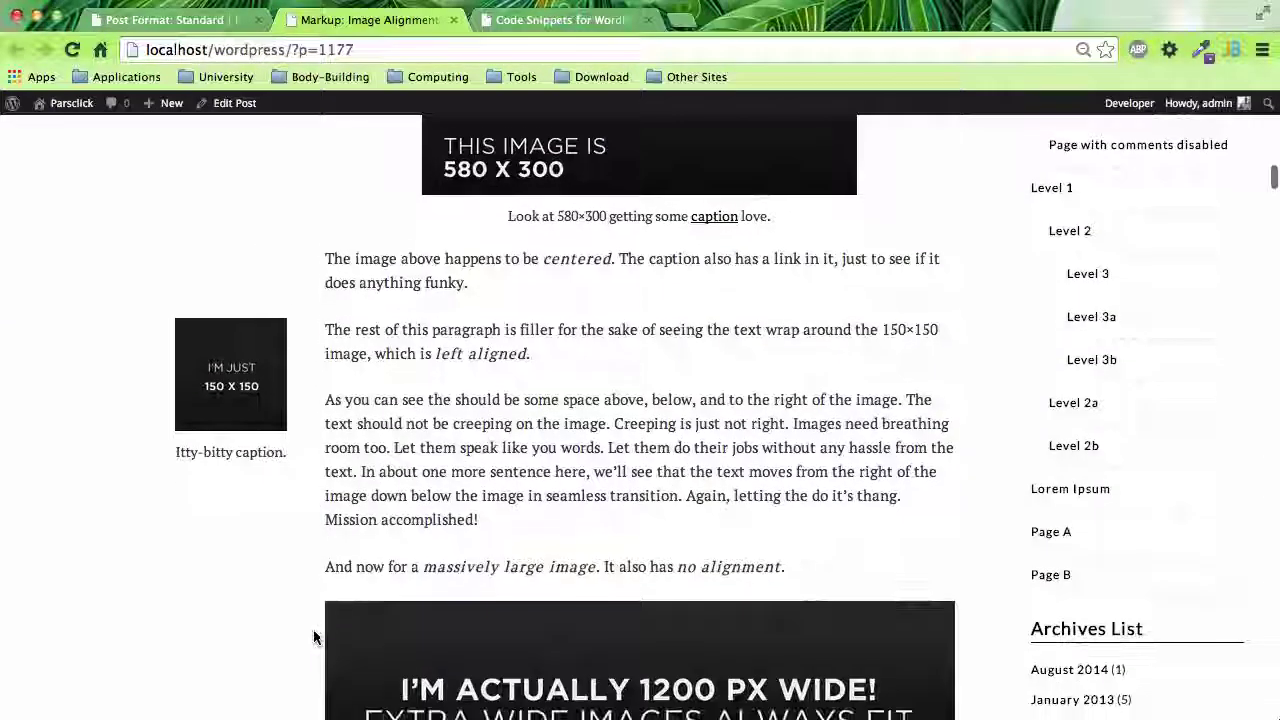
pyautogui.scroll(-4, 287, 478)
pyautogui.scroll(-3, 287, 478)
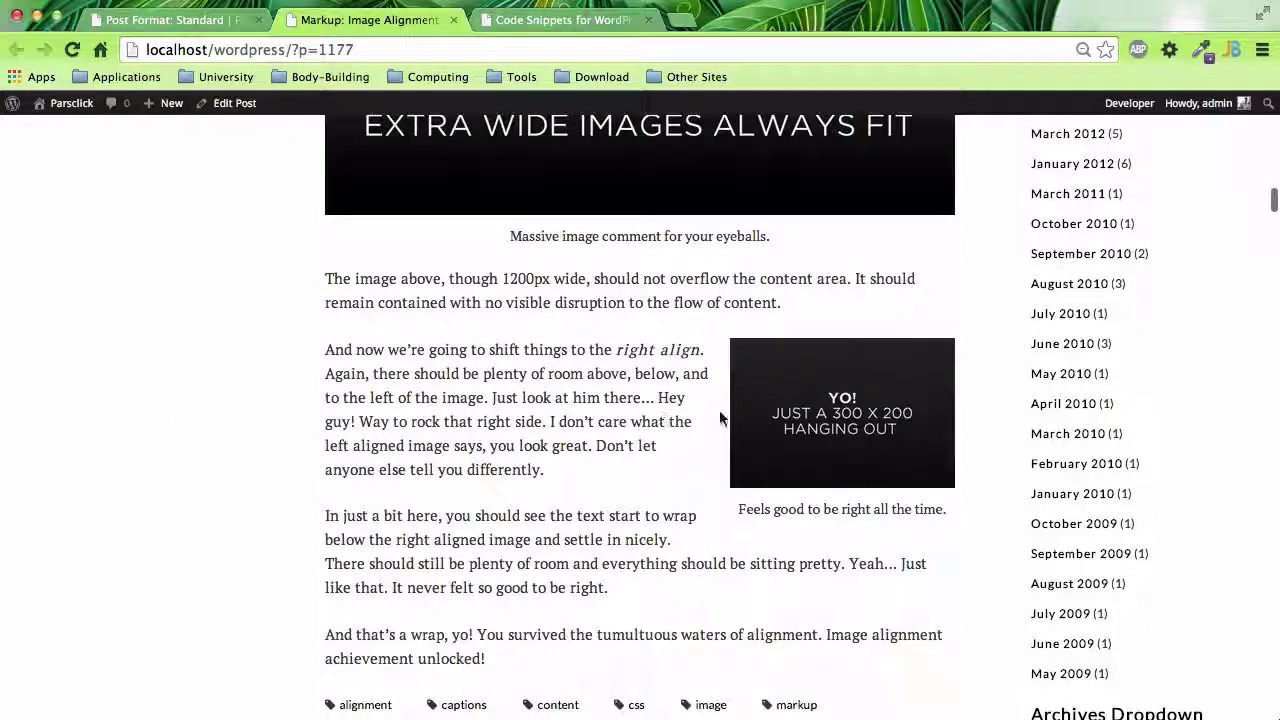
pyautogui.scroll(-2, 720, 418)
pyautogui.scroll(2, 720, 418)
pyautogui.scroll(10, 720, 418)
pyautogui.scroll(4, 720, 418)
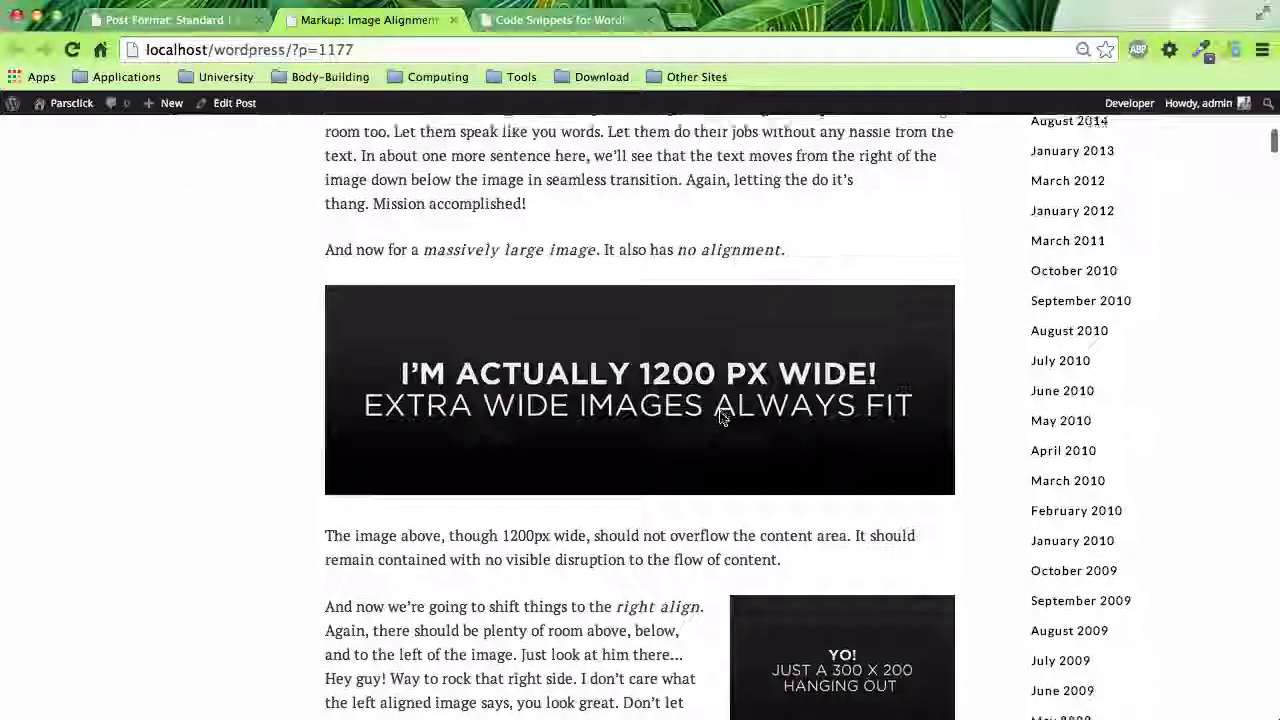
pyautogui.scroll(-4, 720, 418)
pyautogui.hotkey('ctrl', '-')
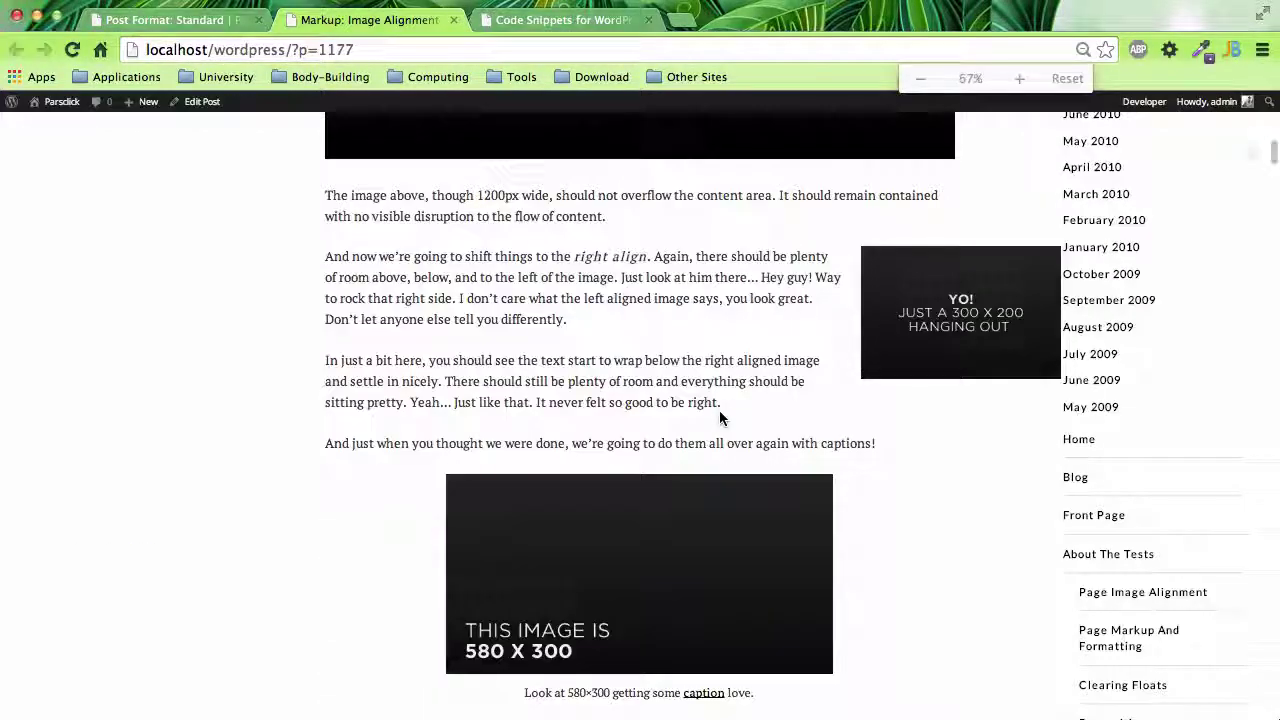
pyautogui.hotkey('ctrl', '-')
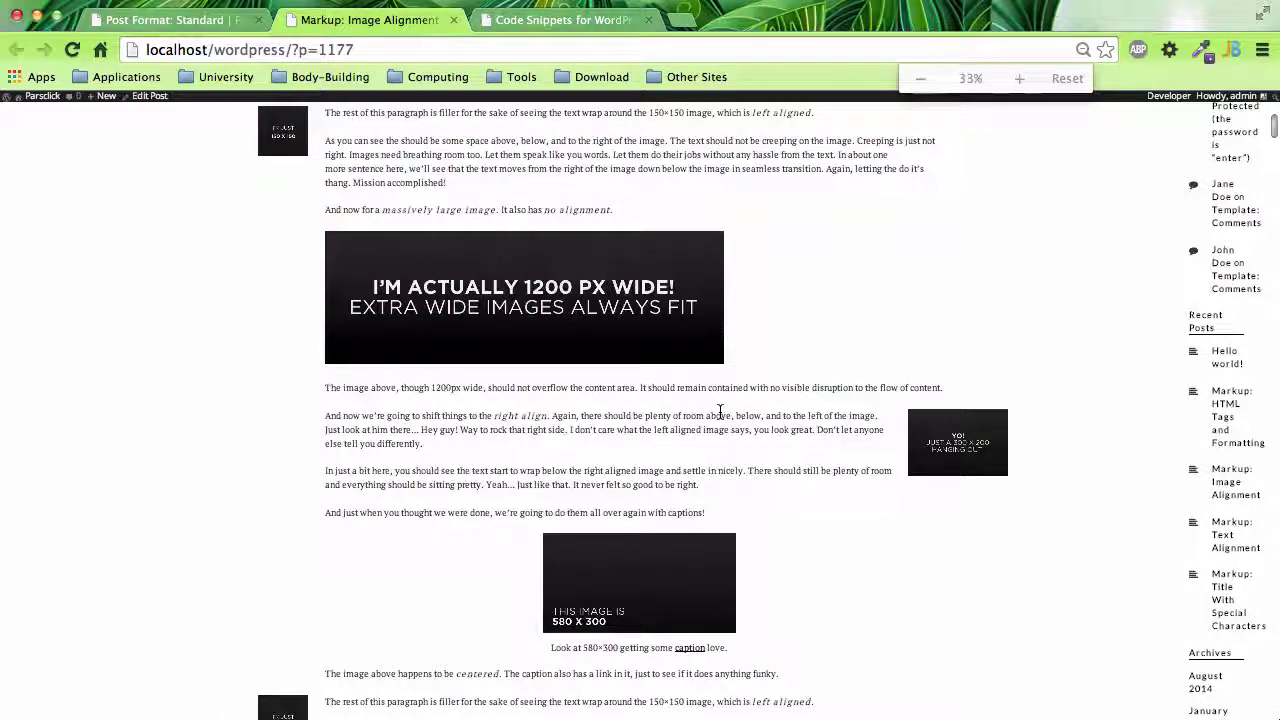
pyautogui.scroll(4, 971, 505)
pyautogui.scroll(-4, 971, 505)
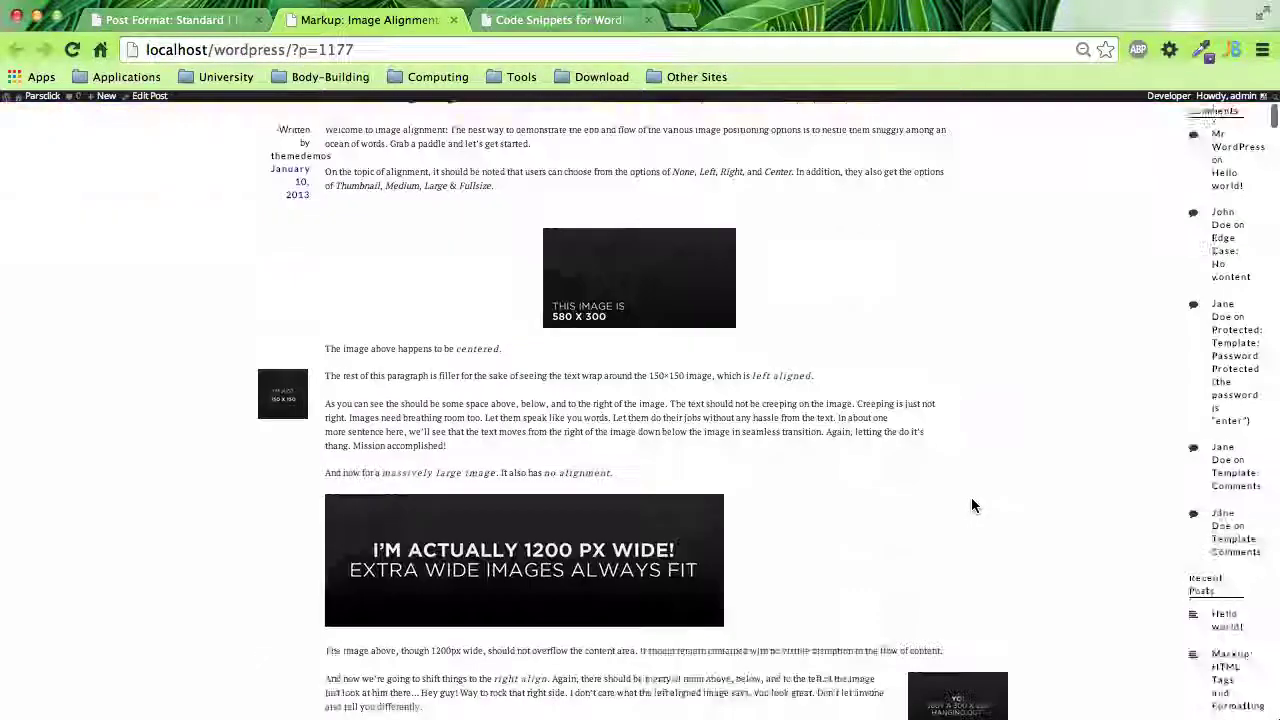
pyautogui.hotkey('ctrl', '-')
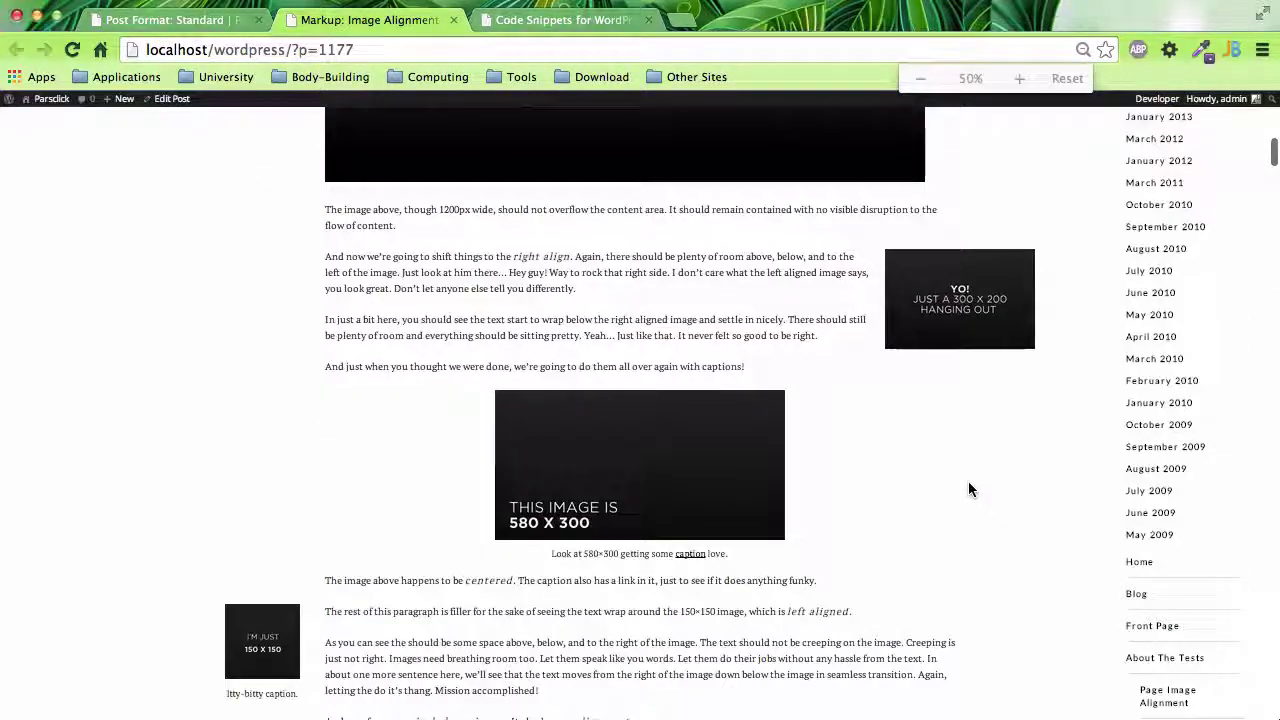
pyautogui.hotkey('ctrl', '+')
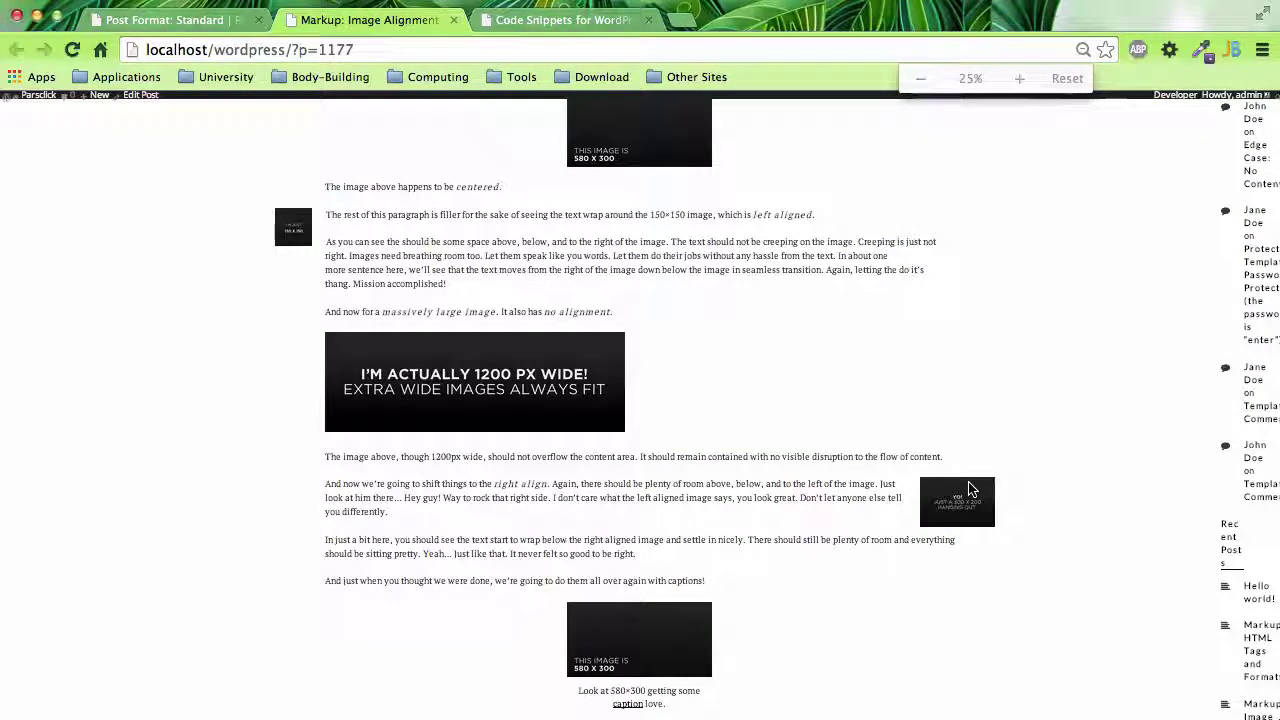
pyautogui.hotkey('ctrl', '+')
pyautogui.hotkey('ctrl', '+')
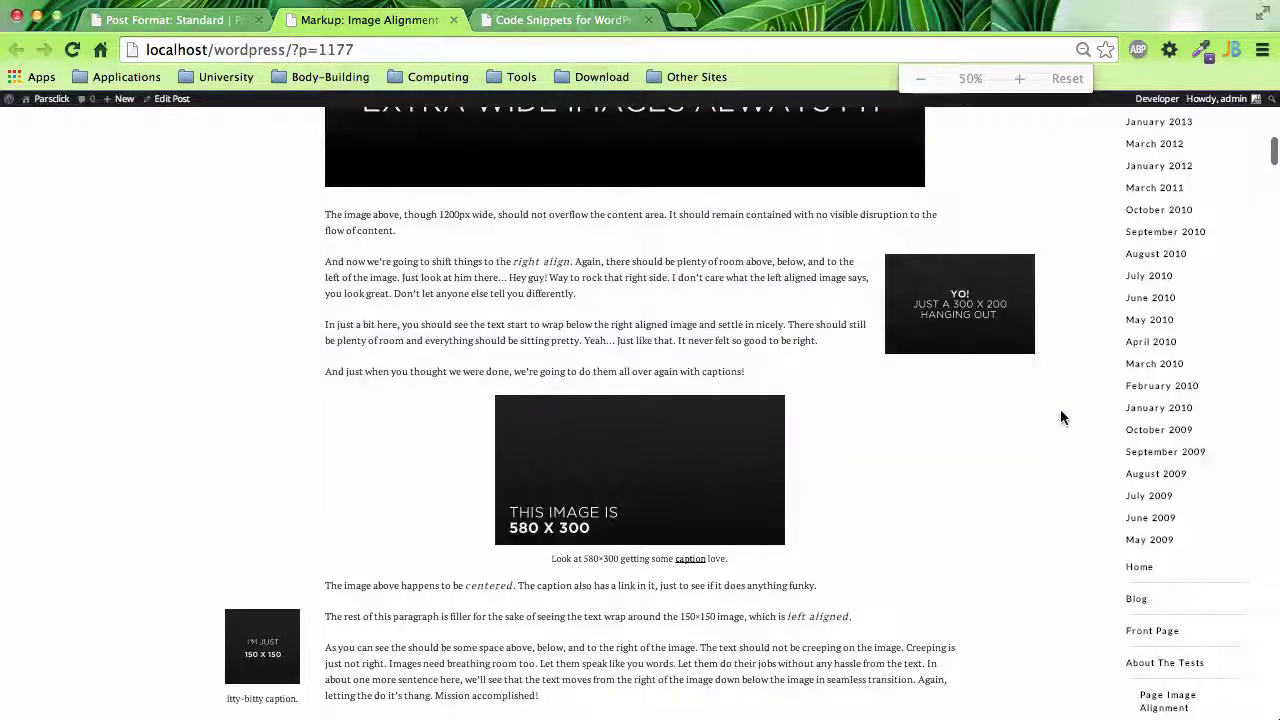
pyautogui.scroll(-3, 945, 573)
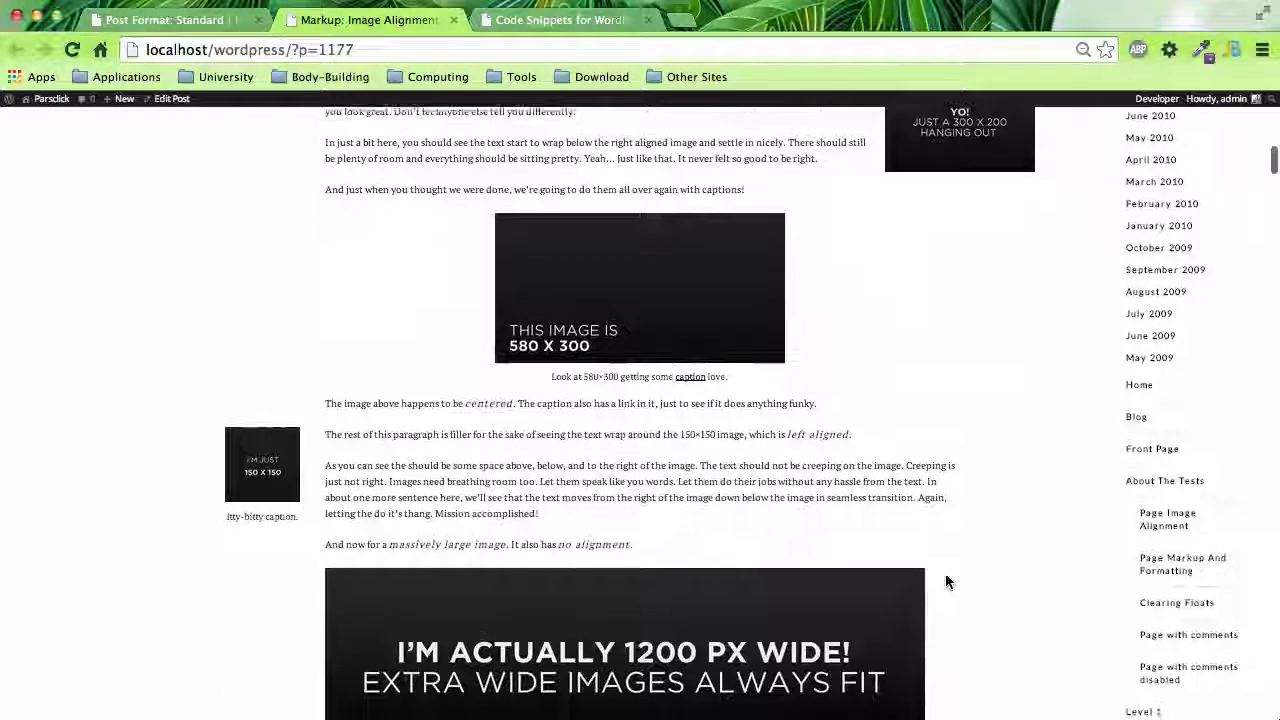
pyautogui.scroll(-3, 945, 573)
pyautogui.scroll(-2, 945, 578)
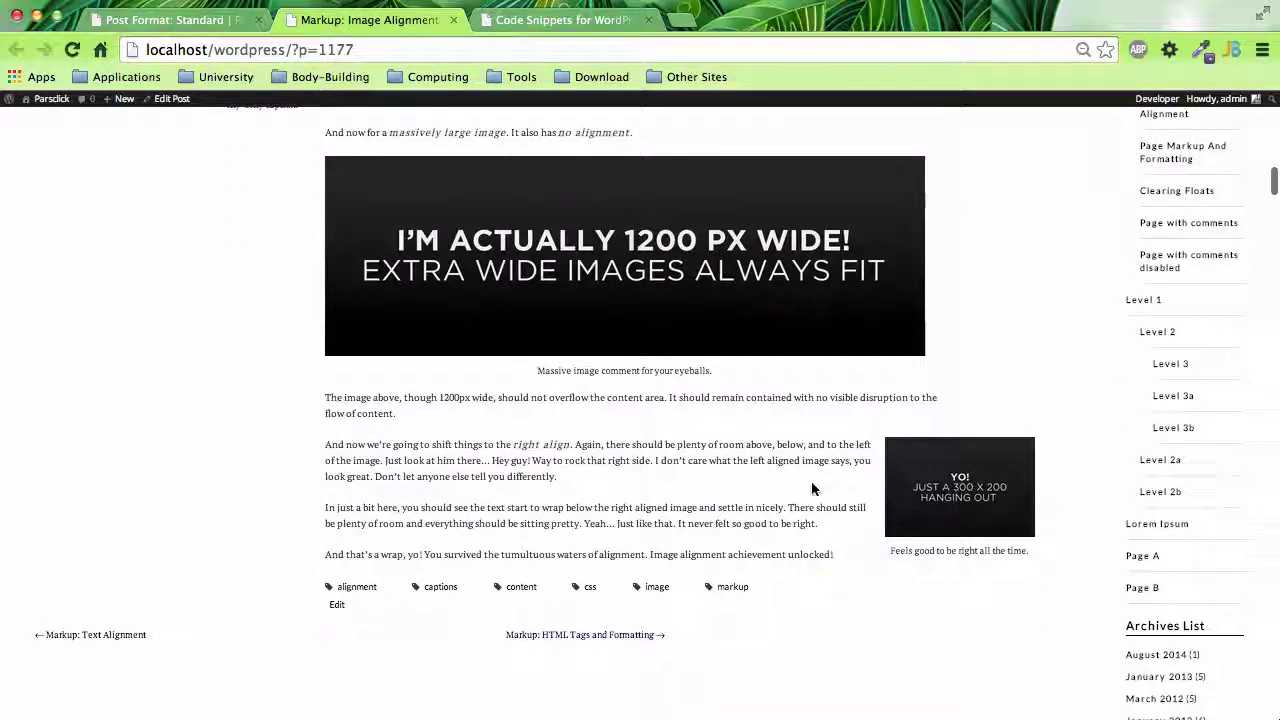
pyautogui.scroll(4, 812, 489)
pyautogui.scroll(13, 818, 490)
pyautogui.scroll(-3, 823, 491)
pyautogui.scroll(-2, 823, 491)
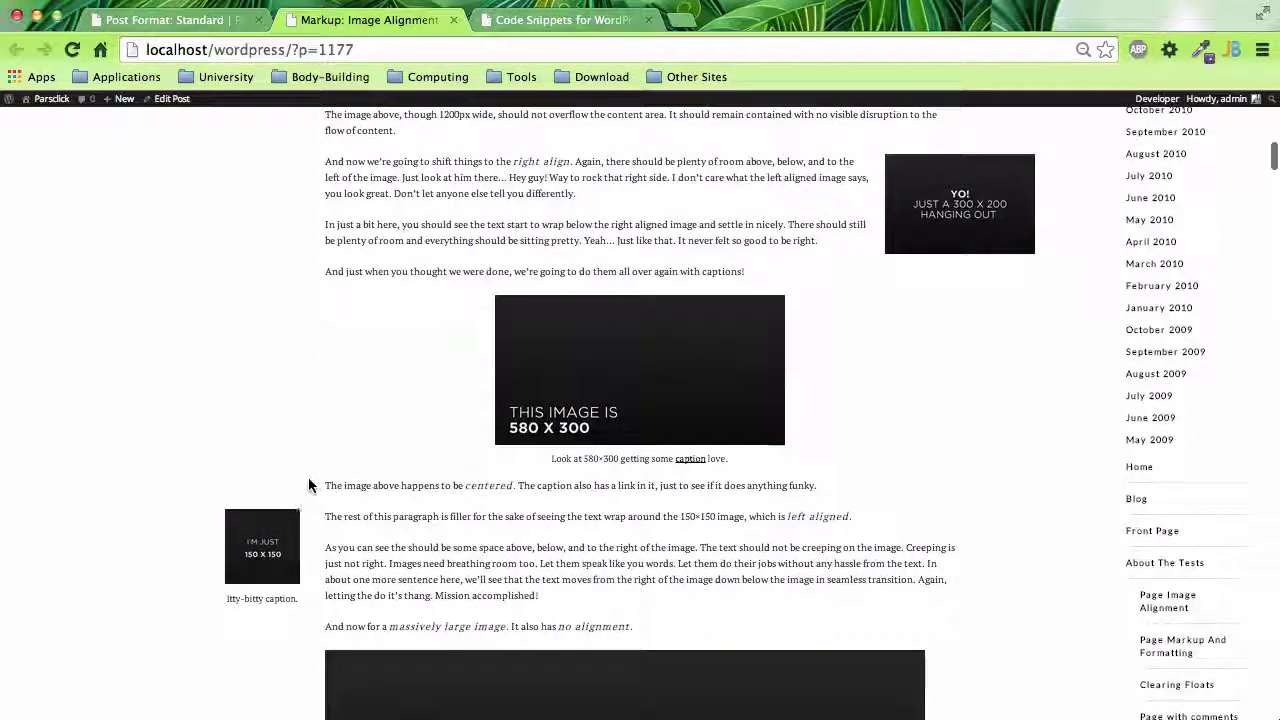
pyautogui.scroll(8, 222, 480)
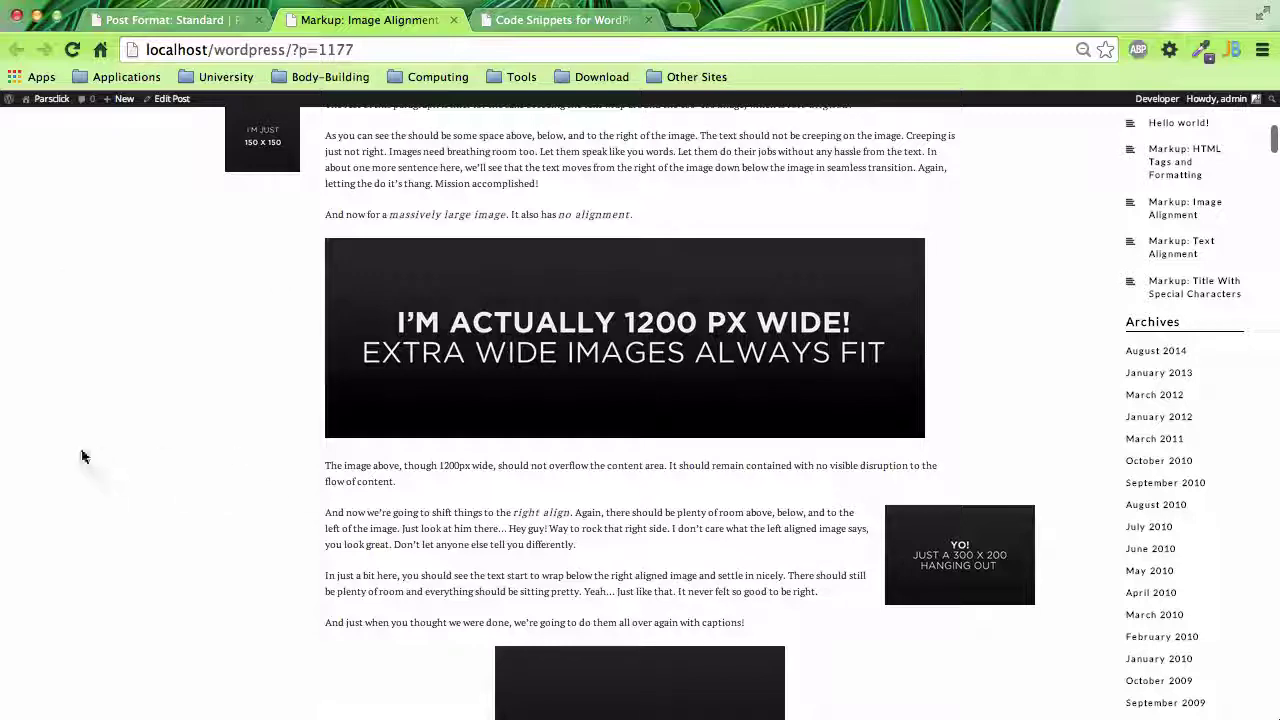
pyautogui.scroll(4, 99, 462)
pyautogui.hotkey('ctrl', '-')
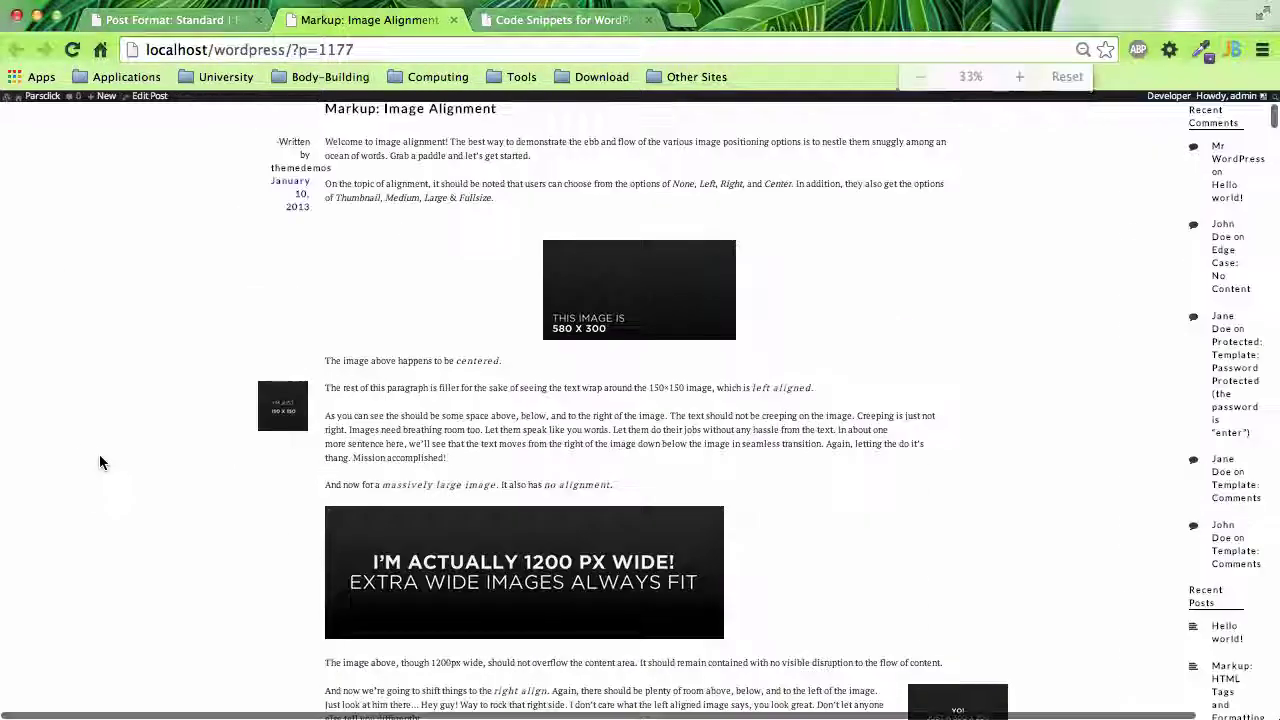
pyautogui.hotkey('ctrl', '+')
pyautogui.hotkey('ctrl', '+')
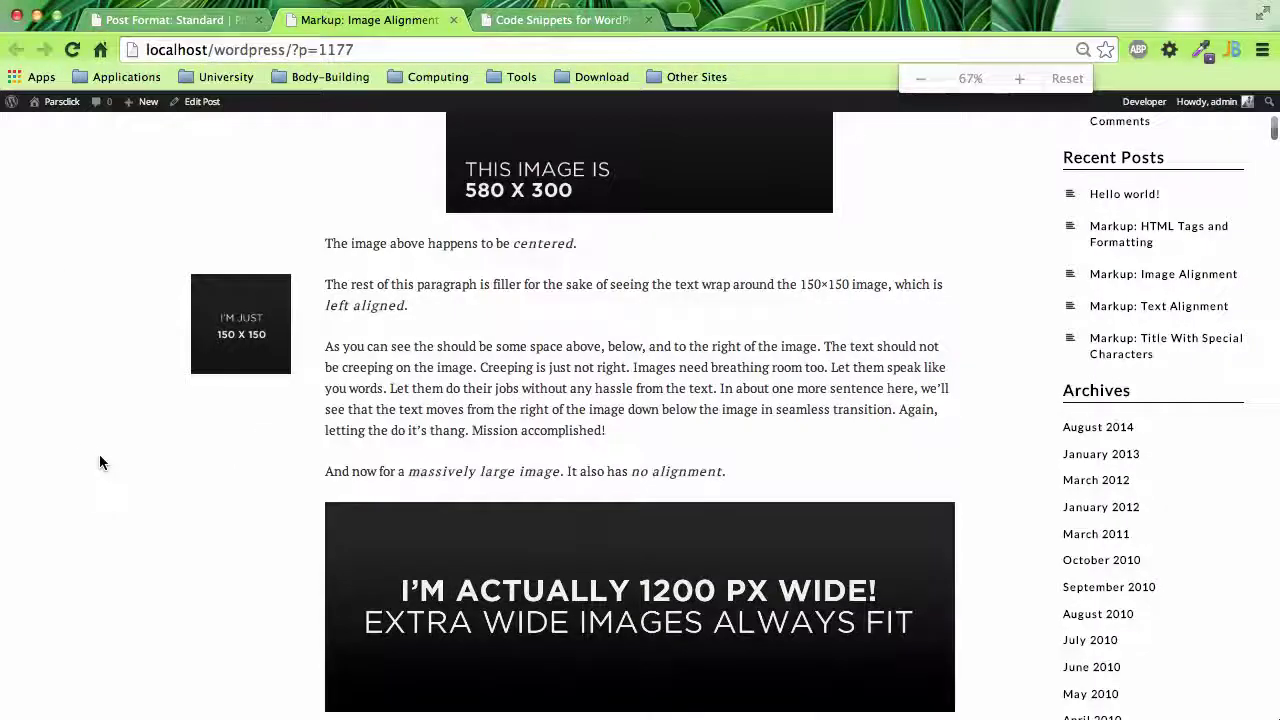
pyautogui.hotkey('ctrl', '+')
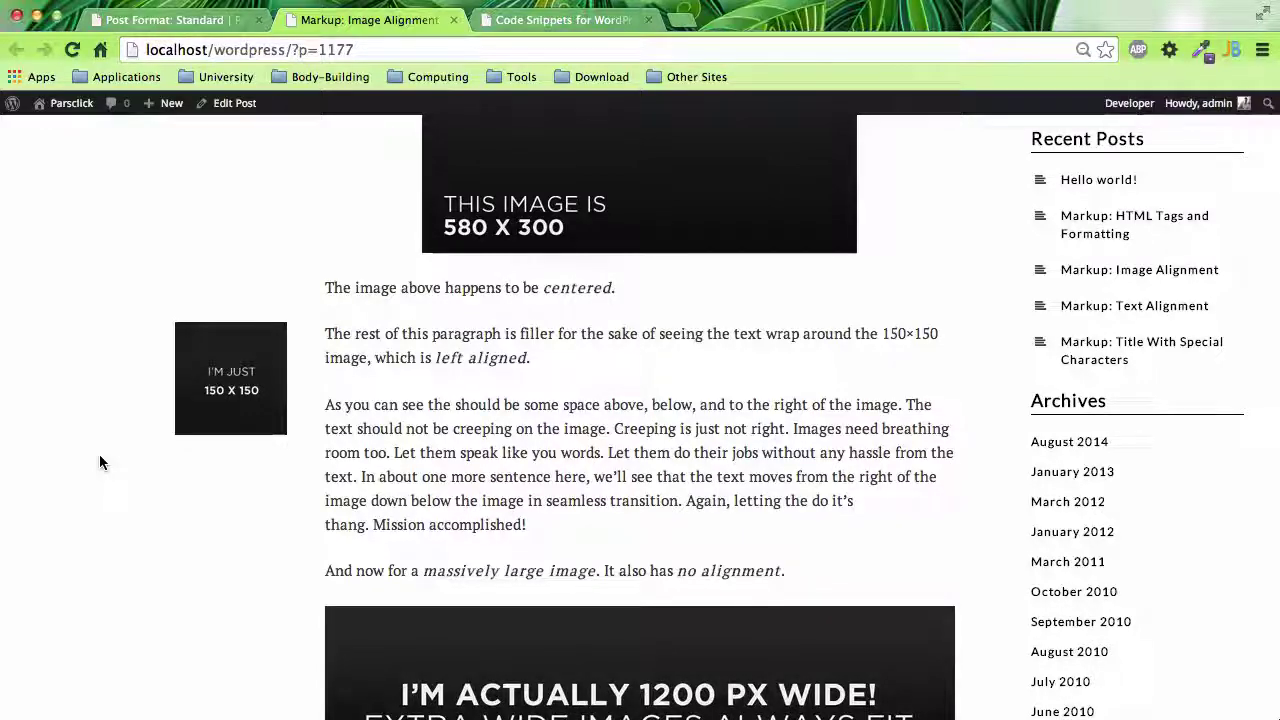